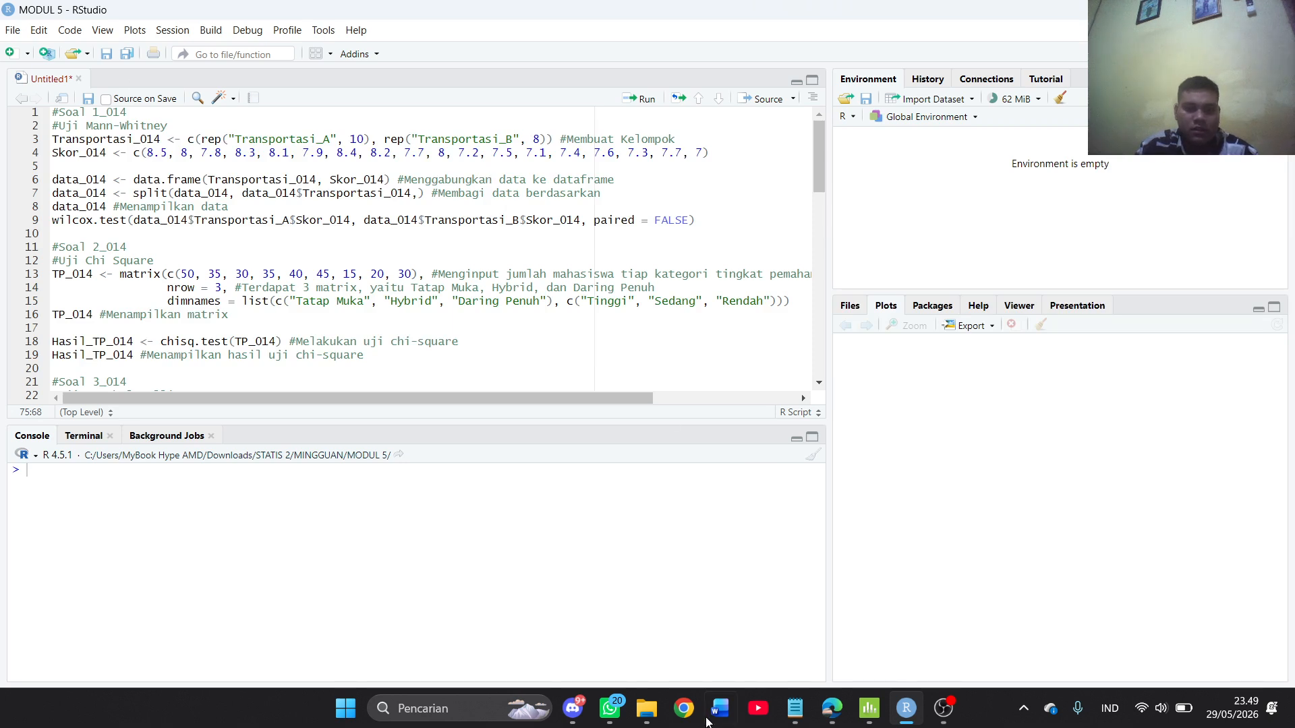
Check question 1 in the module PDF, and run the RStudio script lines defining Transportasi_014 and Skor_014
click(831, 709)
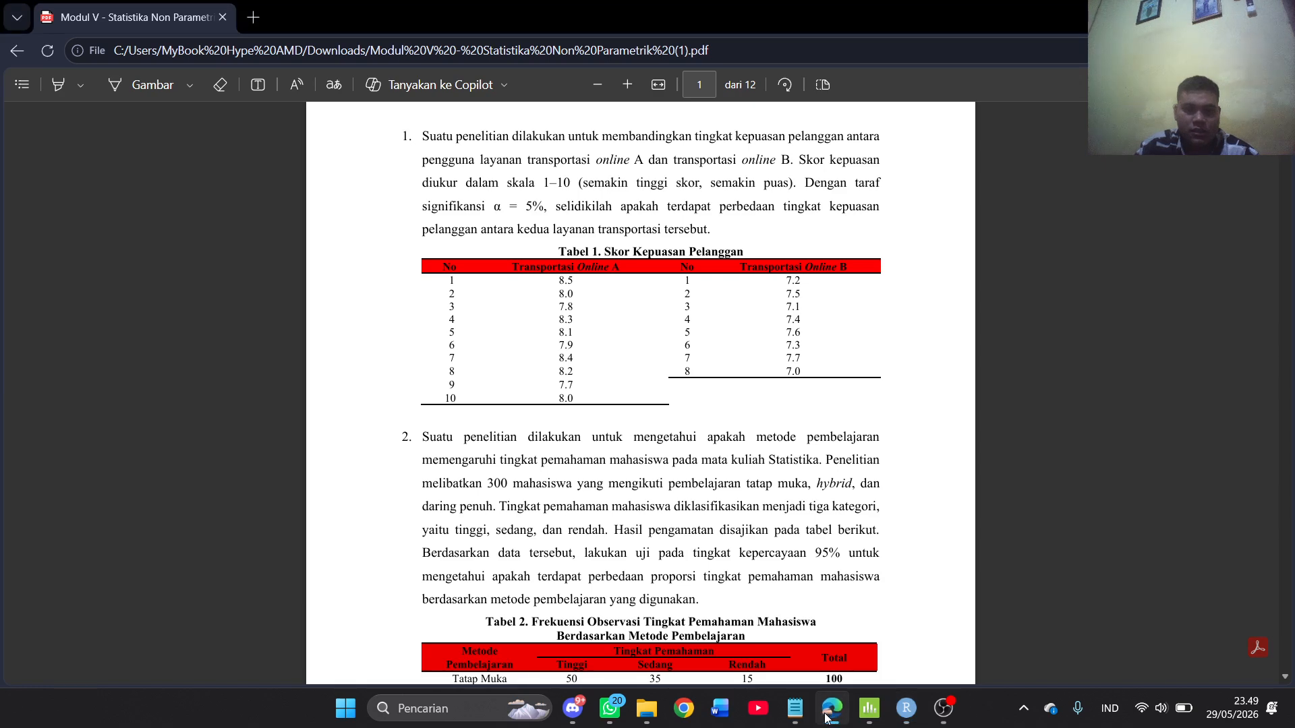
click(828, 713)
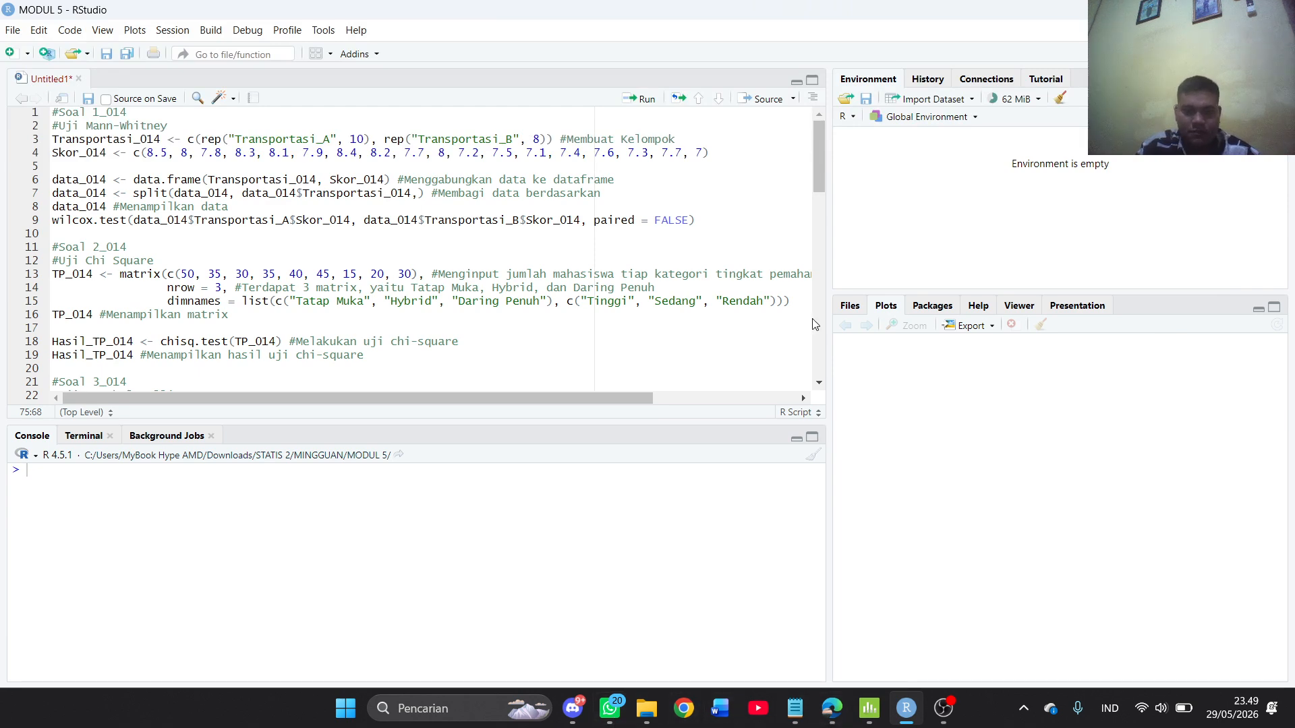
drag(722, 158, 38, 118)
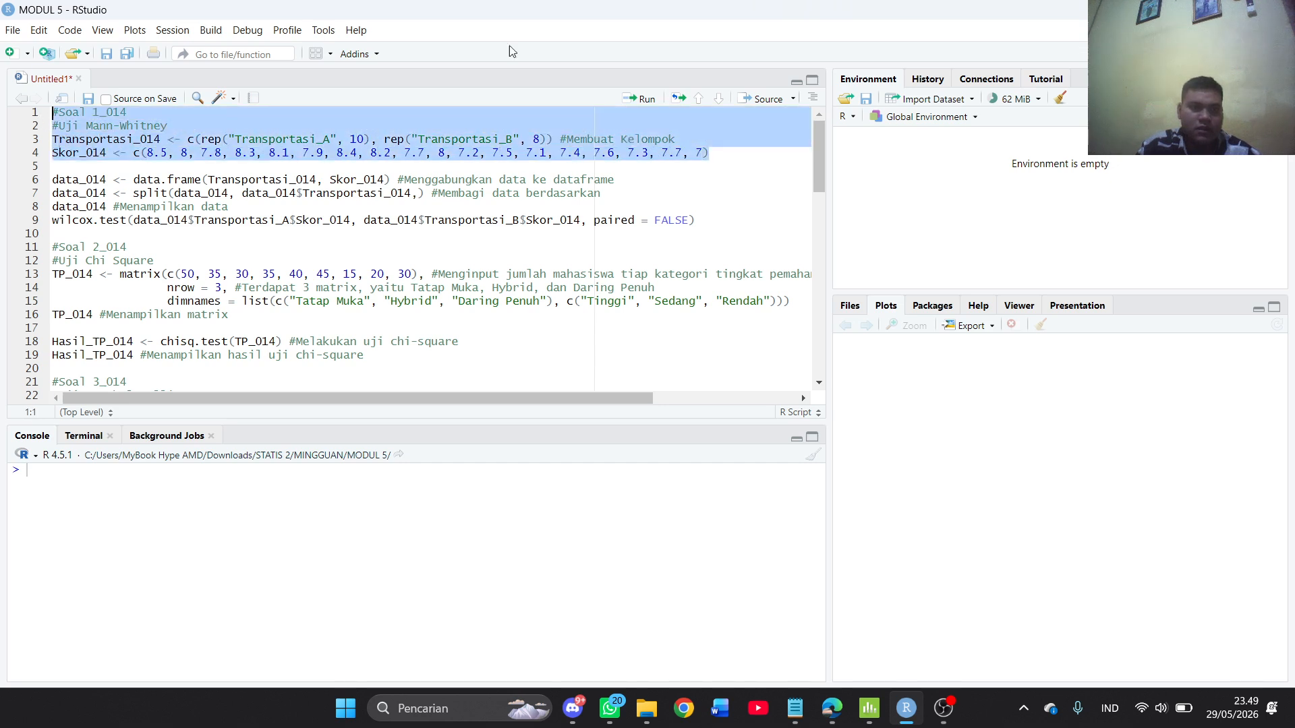
click(640, 99)
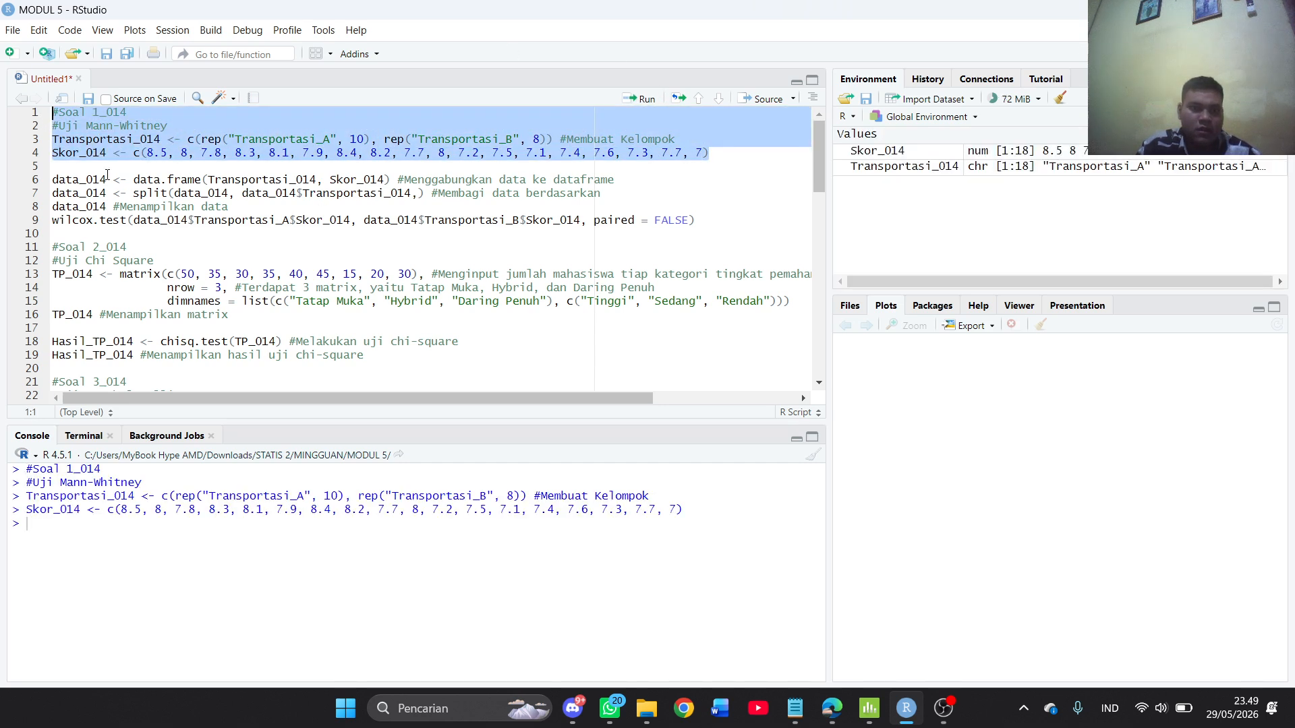
Run the script lines that build and split data_014 and perform the unpaired wilcox.test, and inspect the p-value
drag(694, 221, 53, 183)
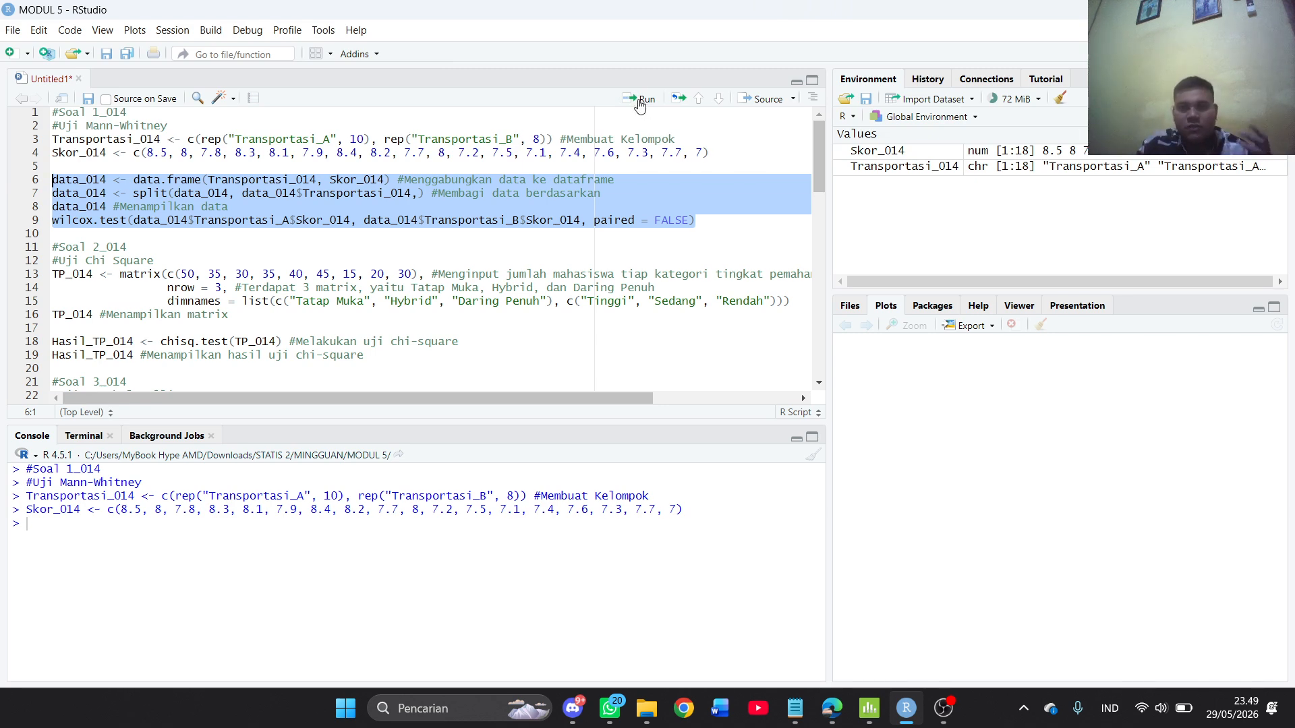
click(640, 102)
scroll(276, 639, up, 3)
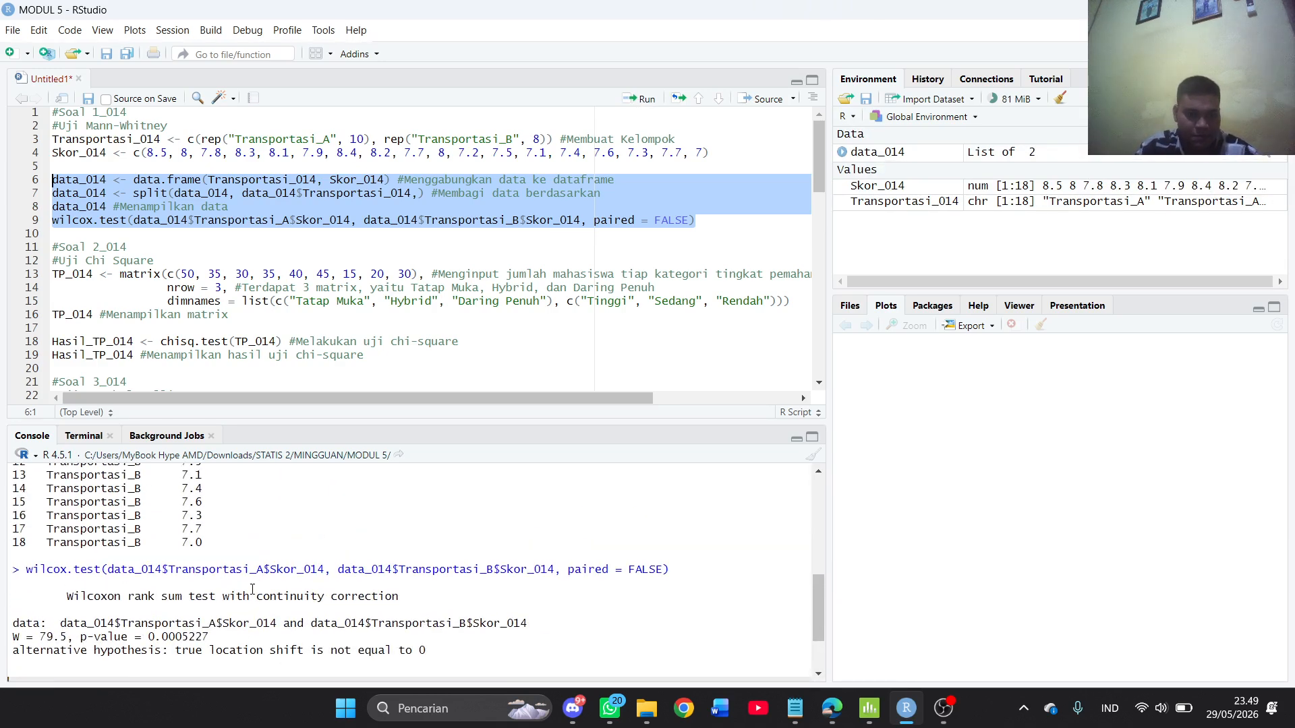
scroll(163, 572, down, 3)
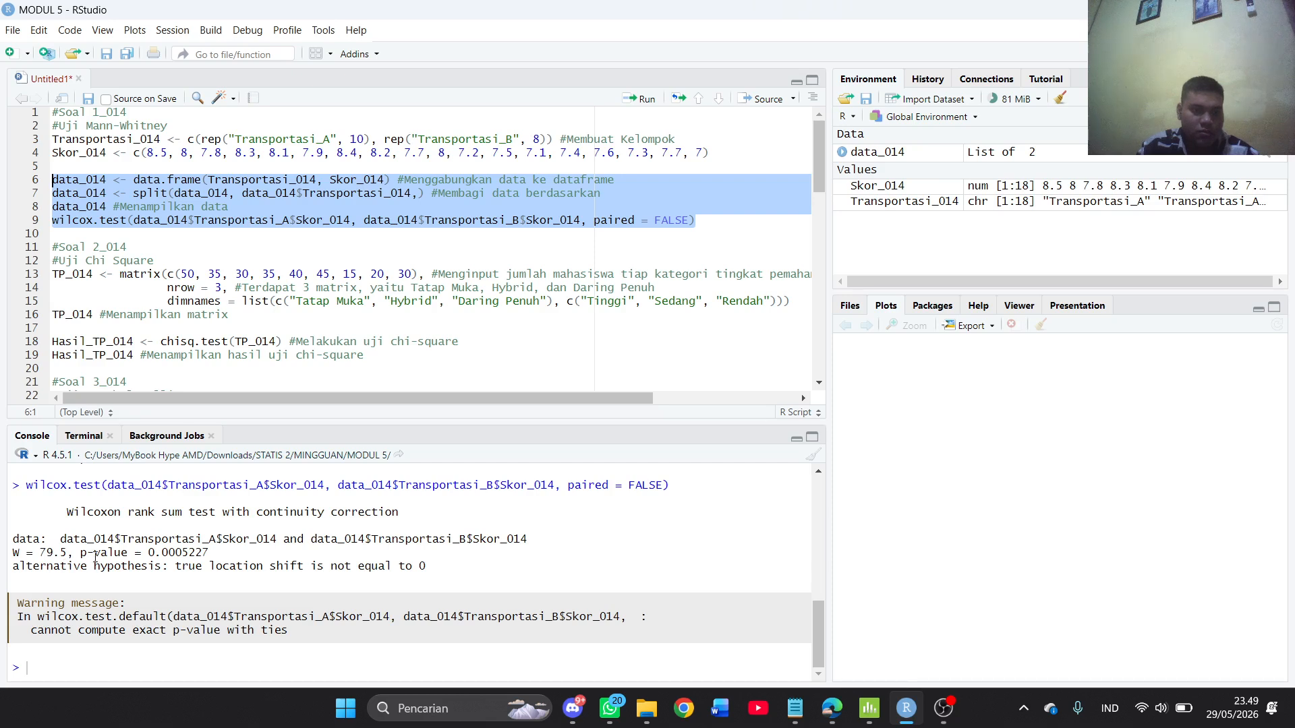
drag(150, 554, 229, 554)
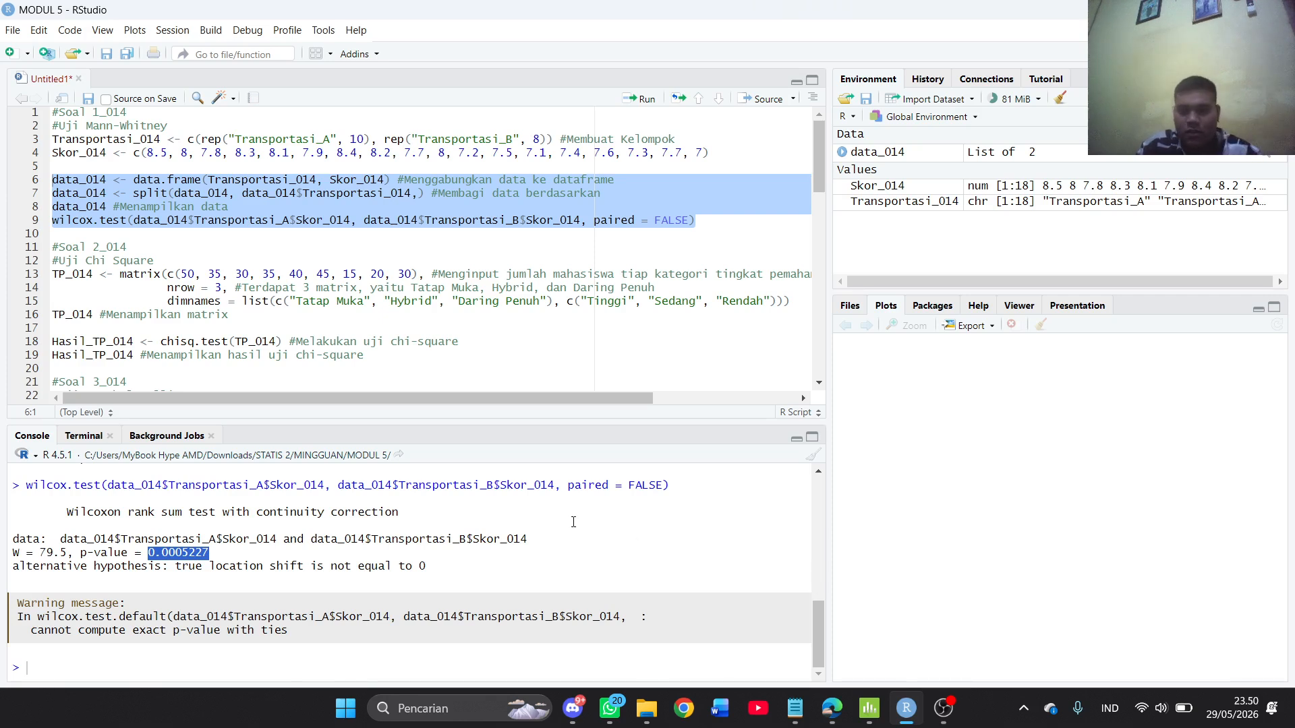
Switch to Minitab and open the Soal1_014 worksheet
click(870, 716)
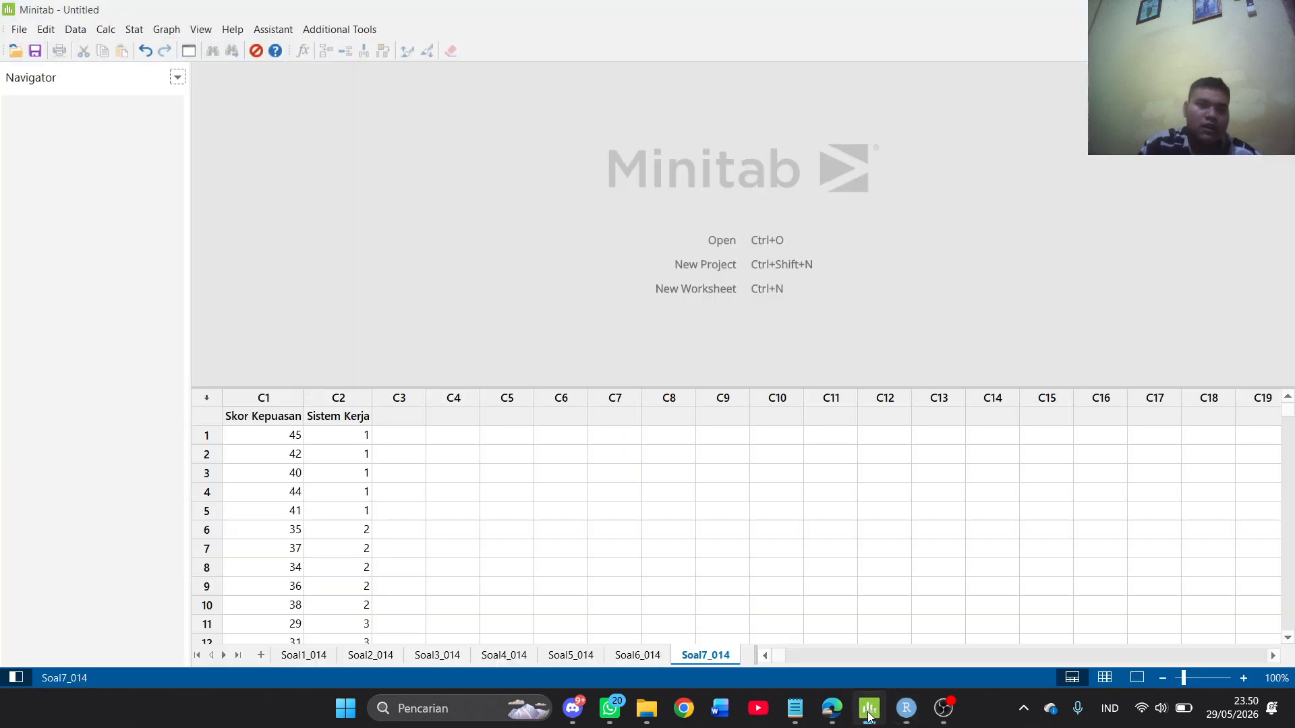
click(291, 652)
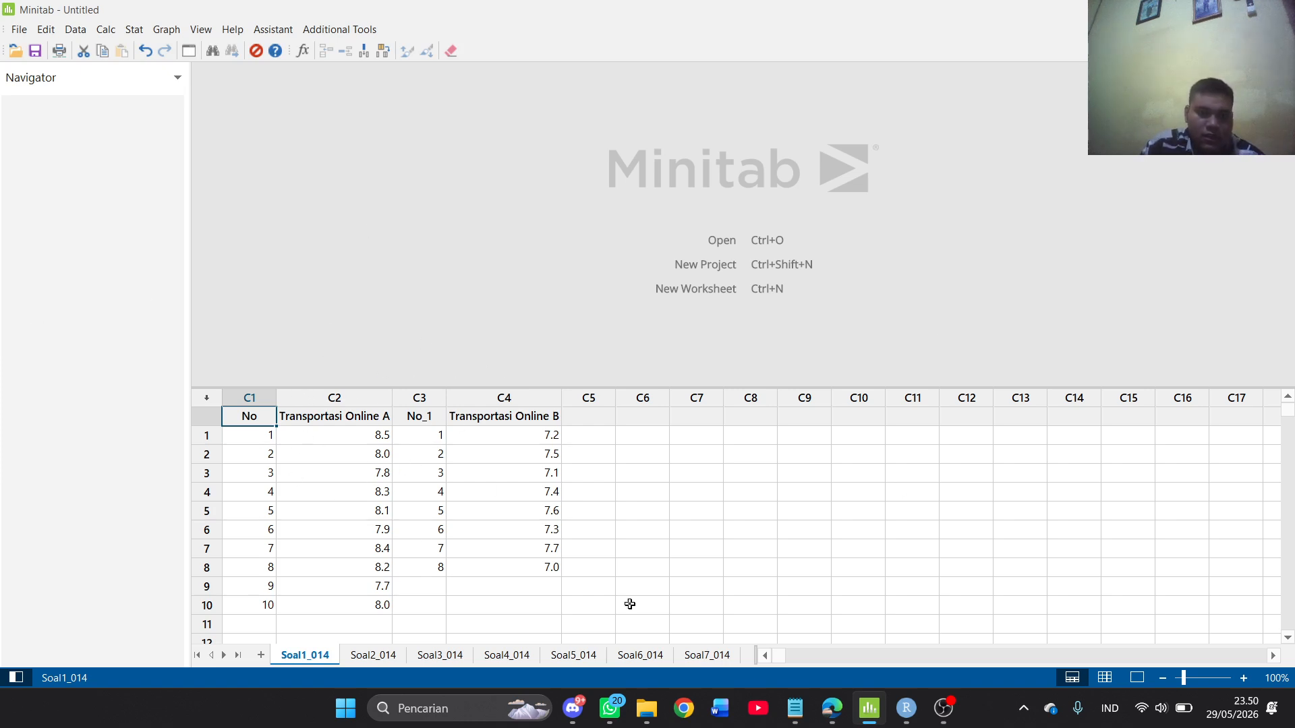
click(133, 34)
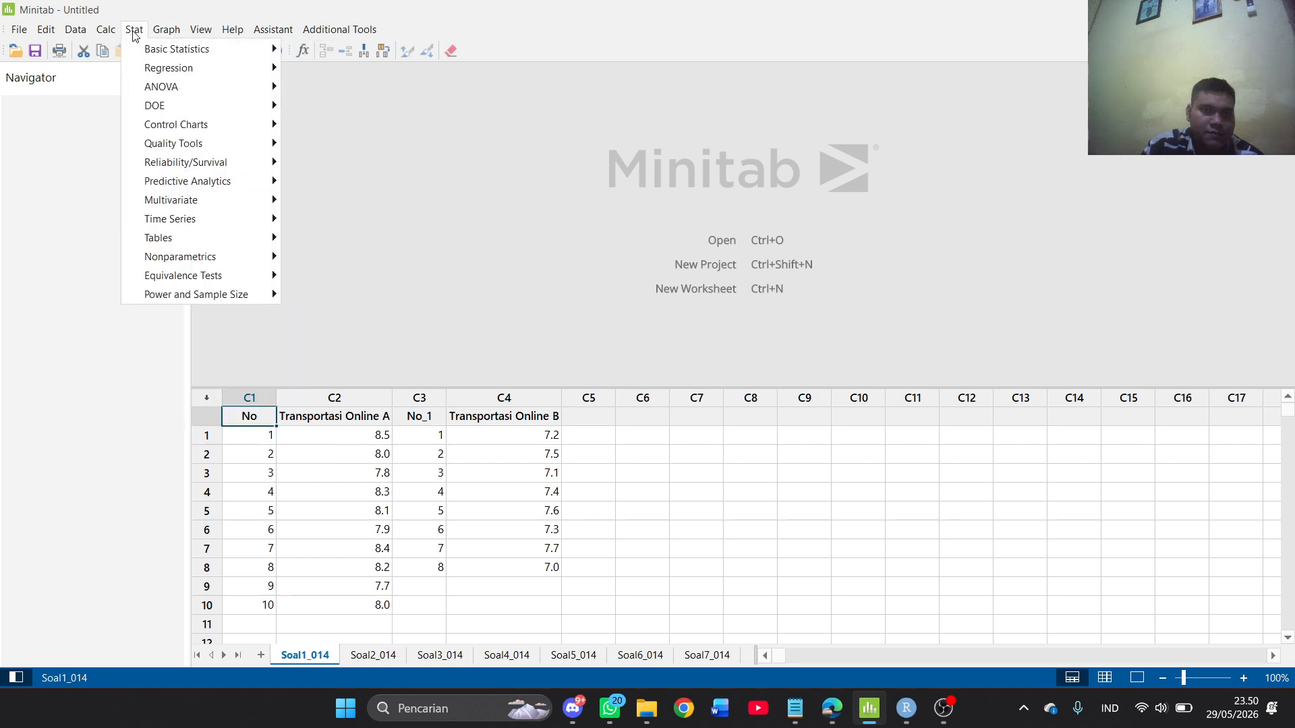
mouse_move(209, 241)
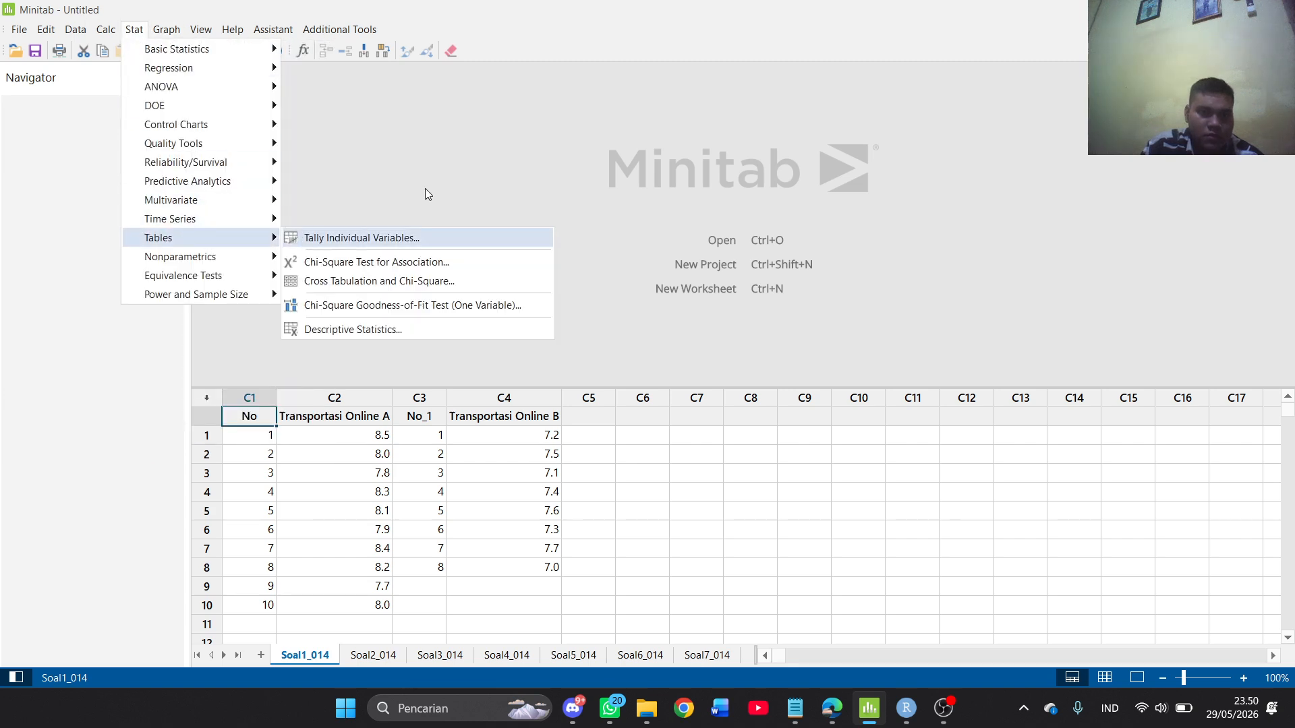
click(441, 140)
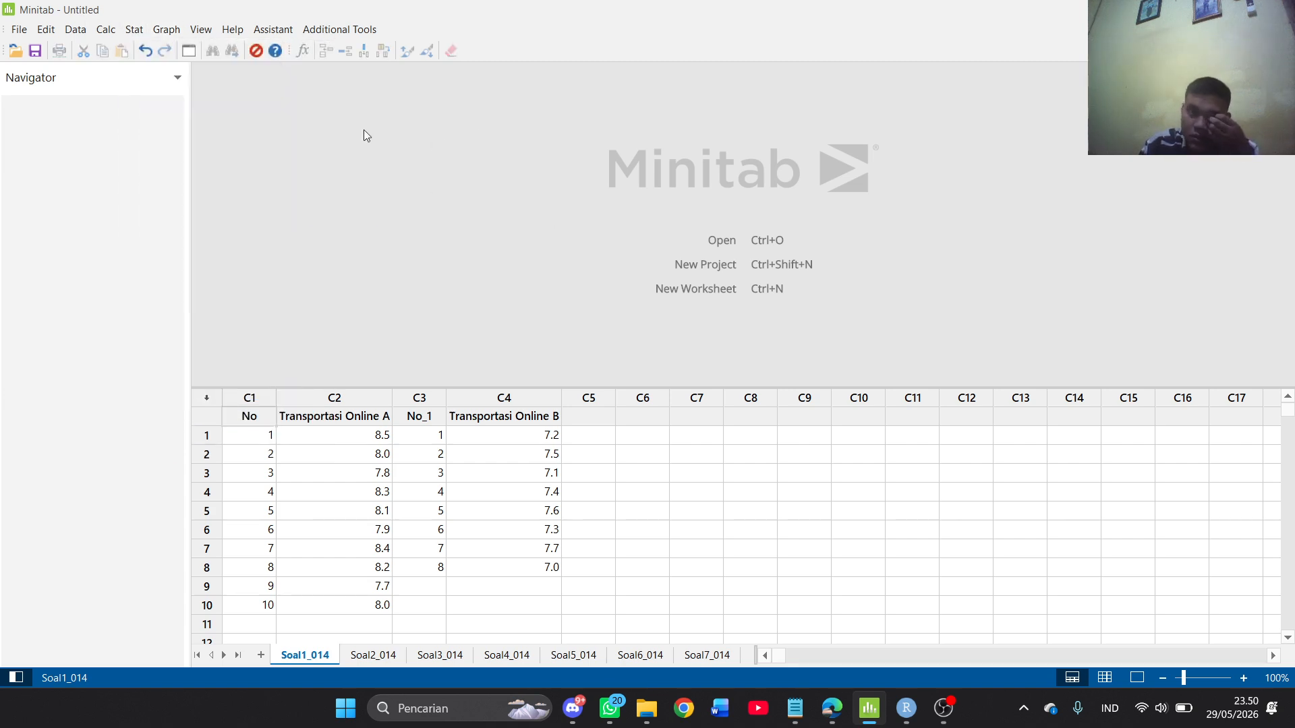
Run a Mann-Whitney test comparing Transportasi Online A with Transportasi Online B, using the not equal alternative
click(134, 29)
mouse_move(213, 258)
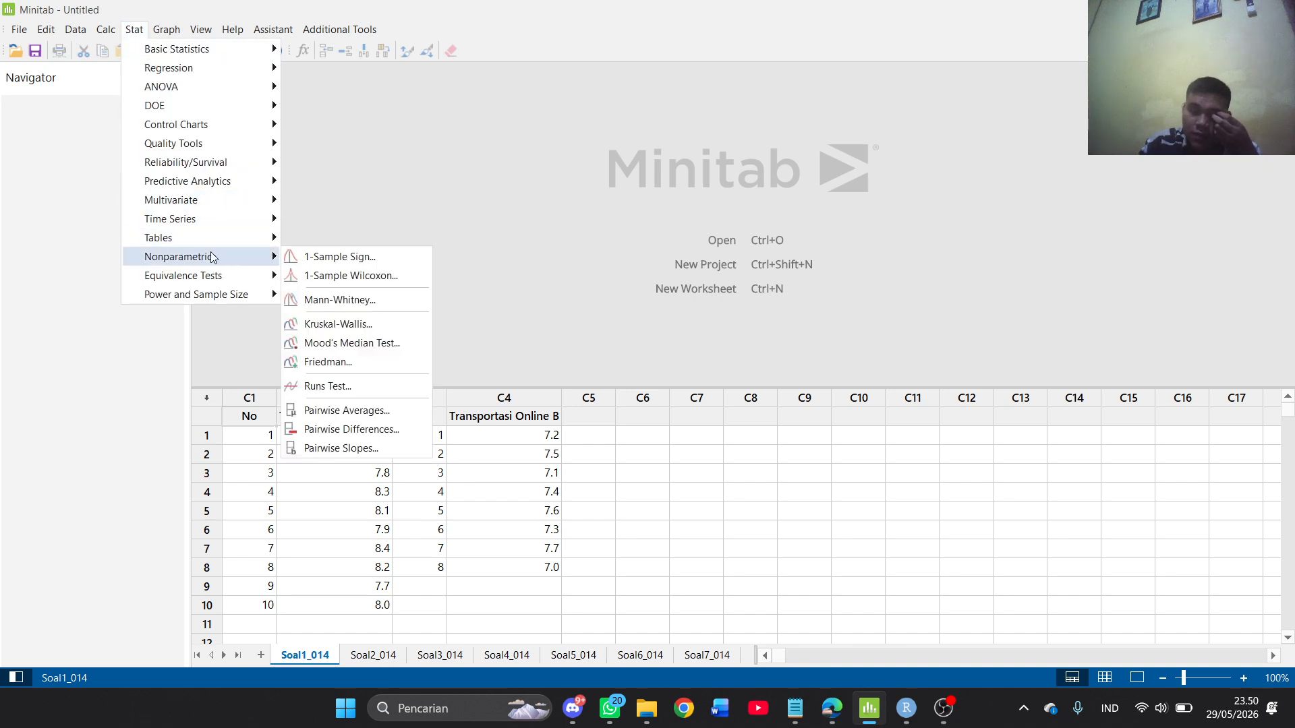
click(337, 301)
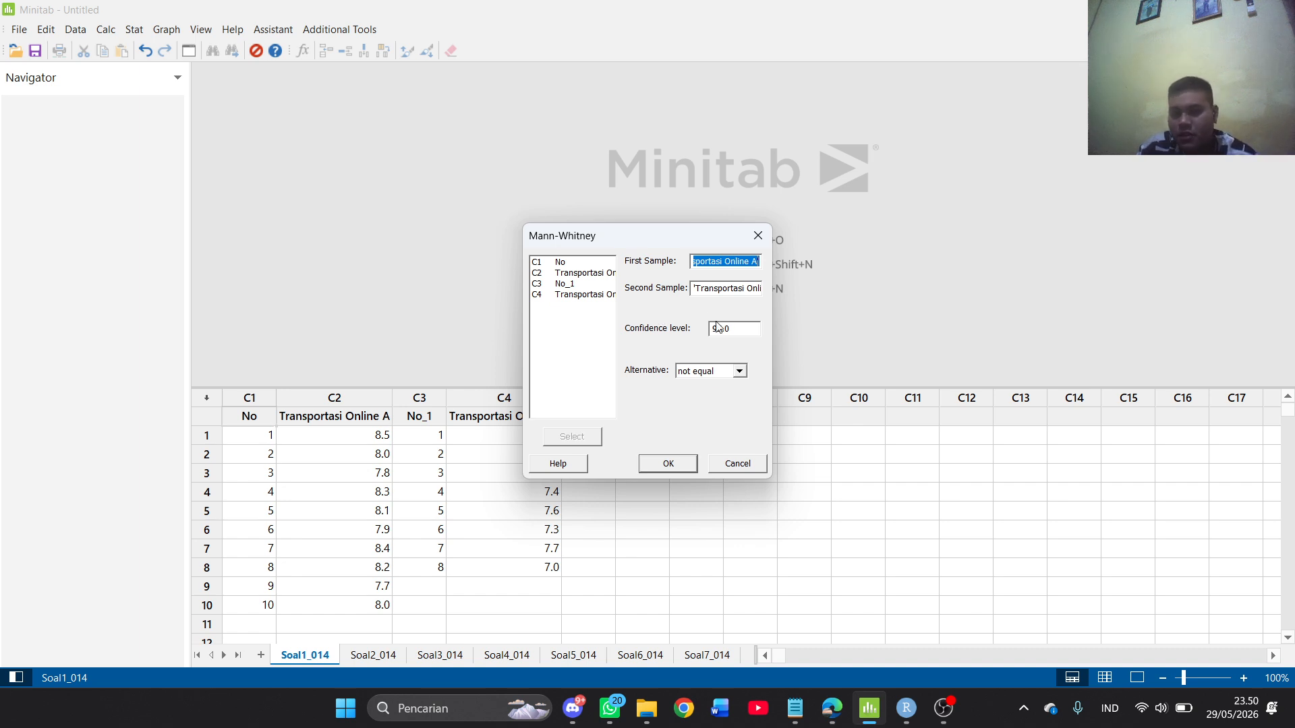
click(670, 469)
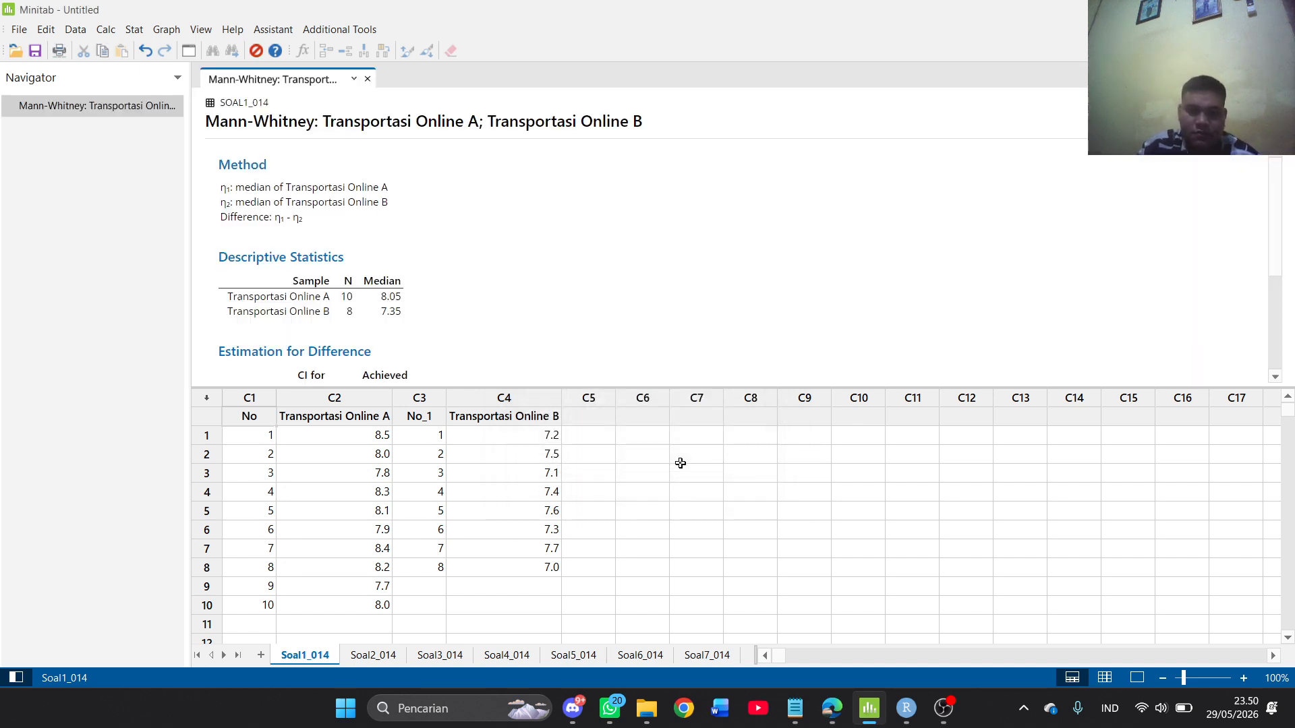
Display the P-Value column of the Mann-Whitney Test table with 12 decimal places
scroll(328, 308, down, 2)
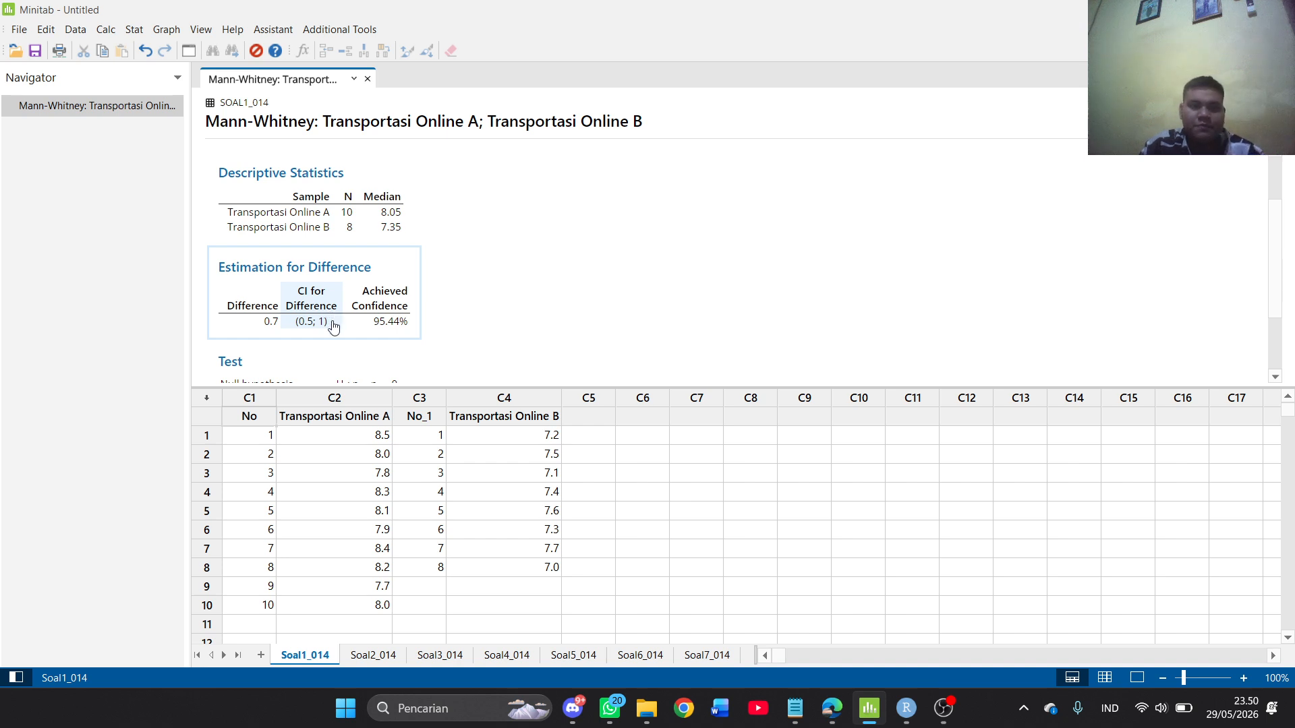
scroll(443, 335, down, 3)
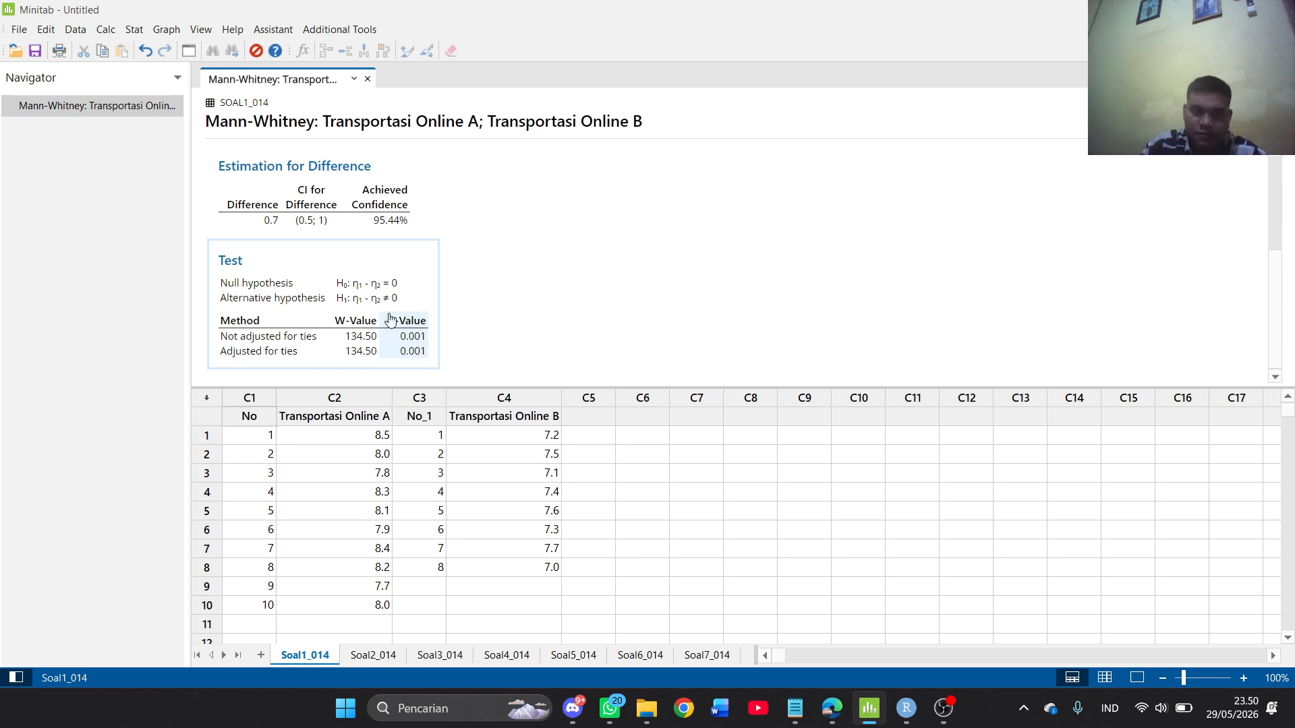
right_click(410, 341)
mouse_move(511, 483)
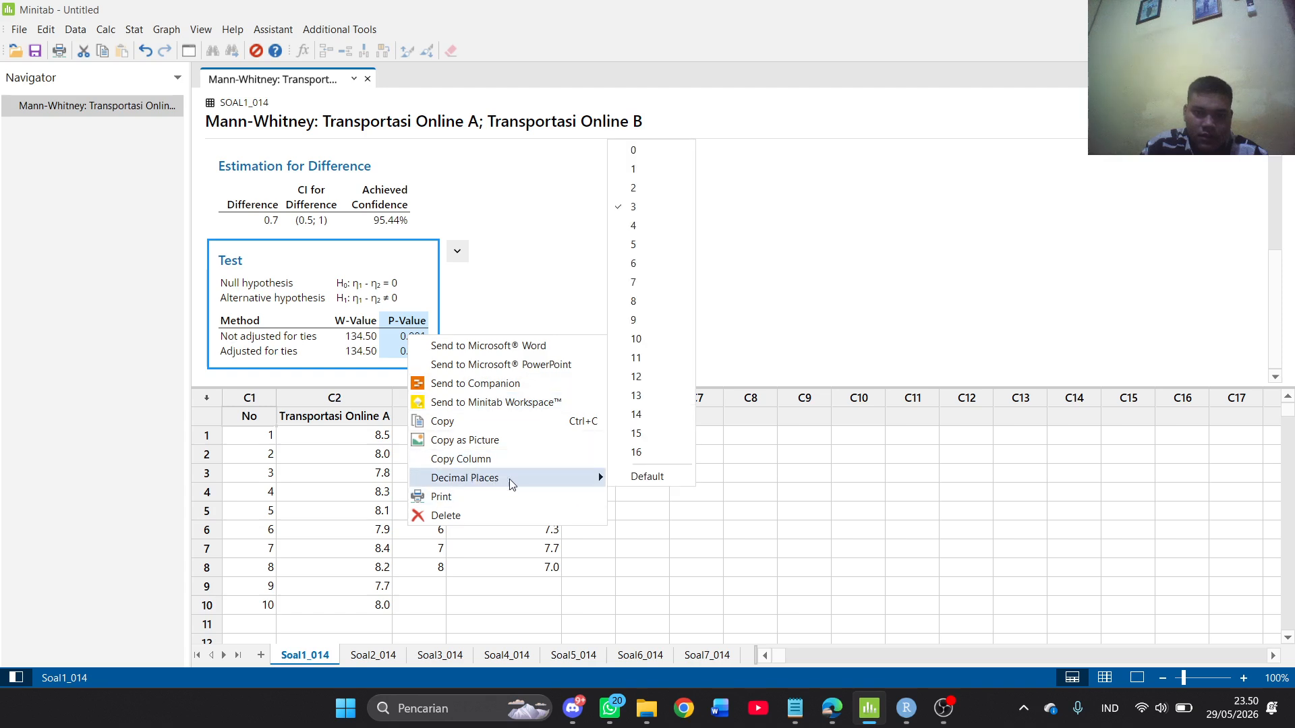
click(653, 374)
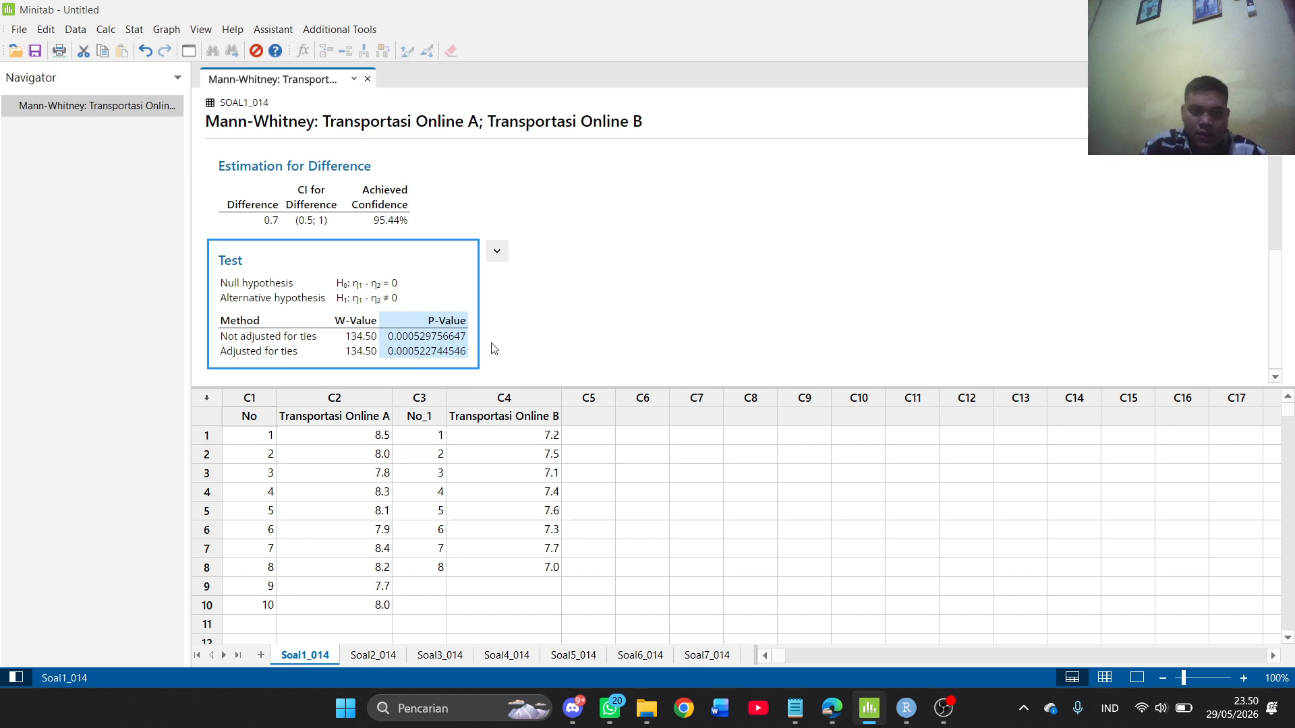
Compare the wilcox.test p-value in RStudio with Minitab's Mann-Whitney output, including its medians and estimated difference
mouse_move(905, 708)
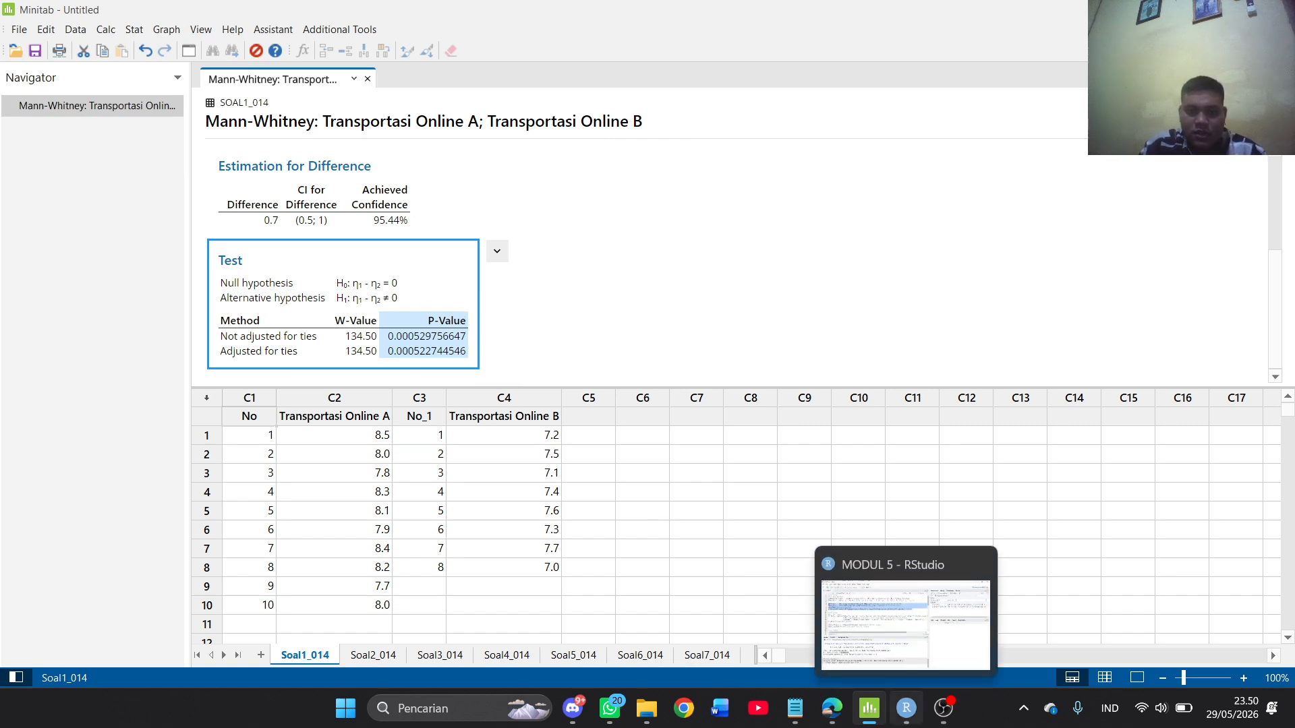
click(905, 708)
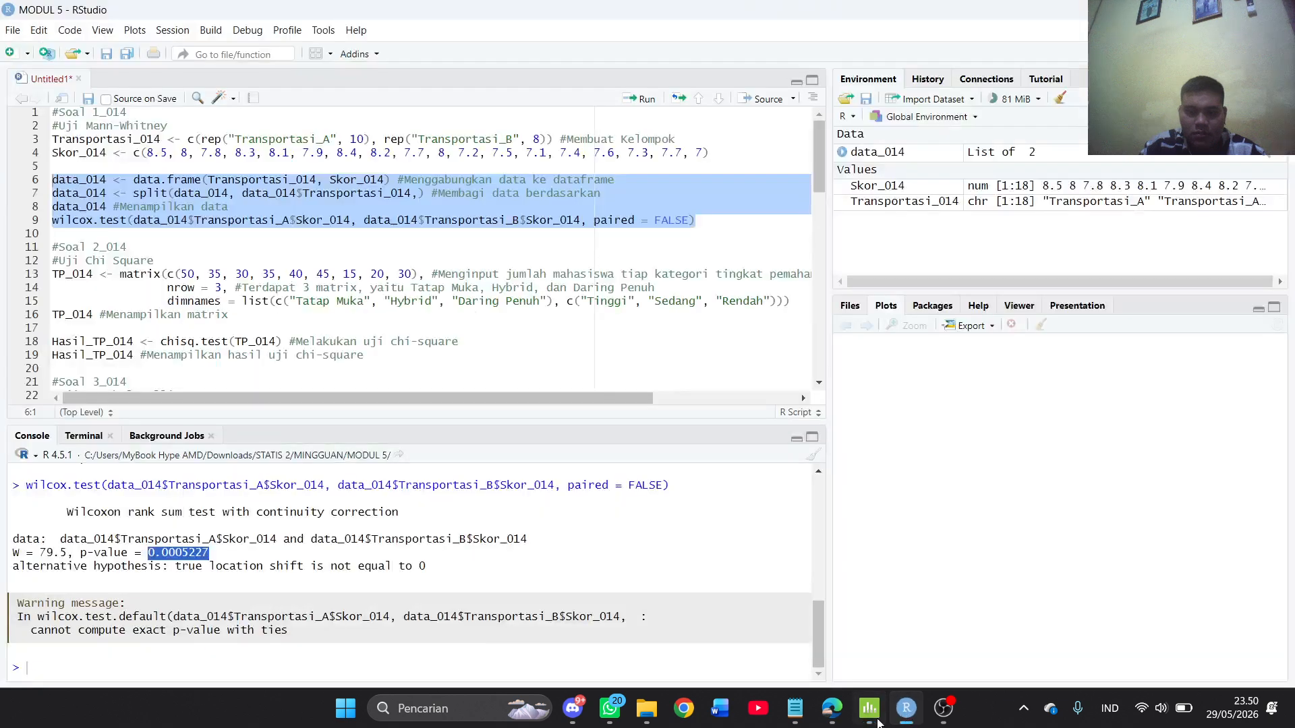
mouse_move(870, 721)
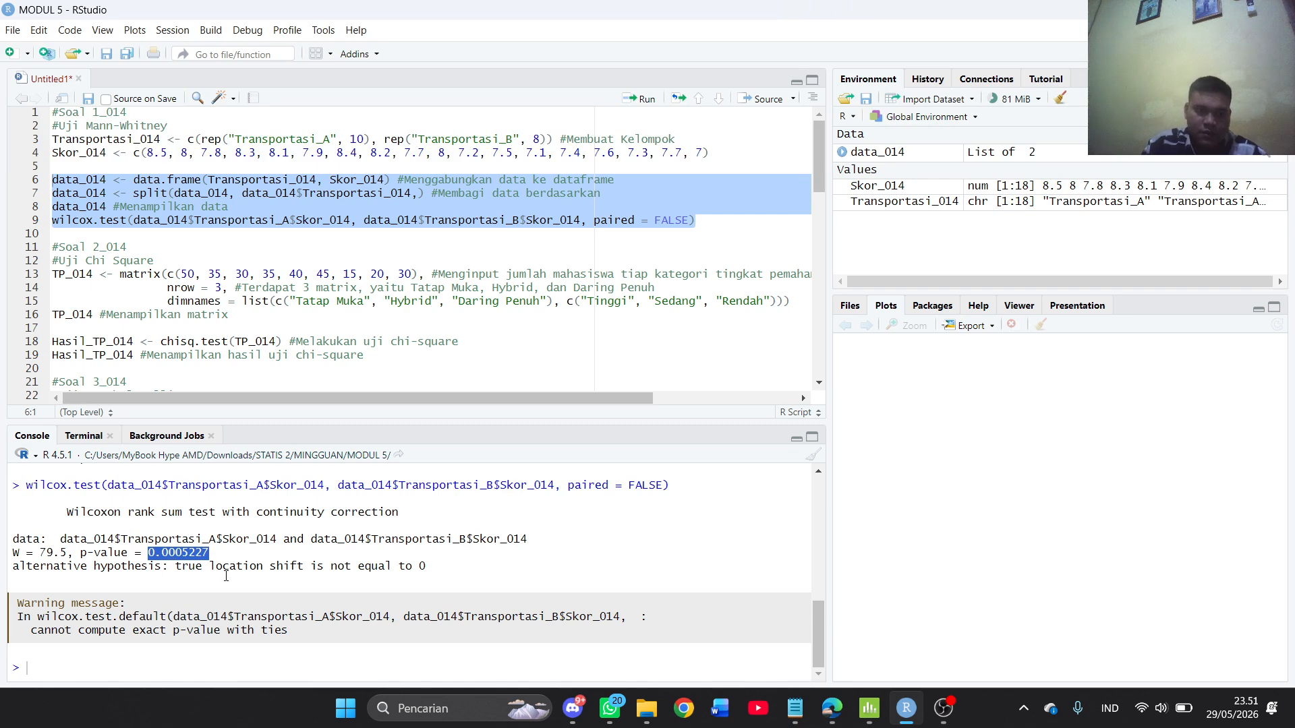
click(869, 708)
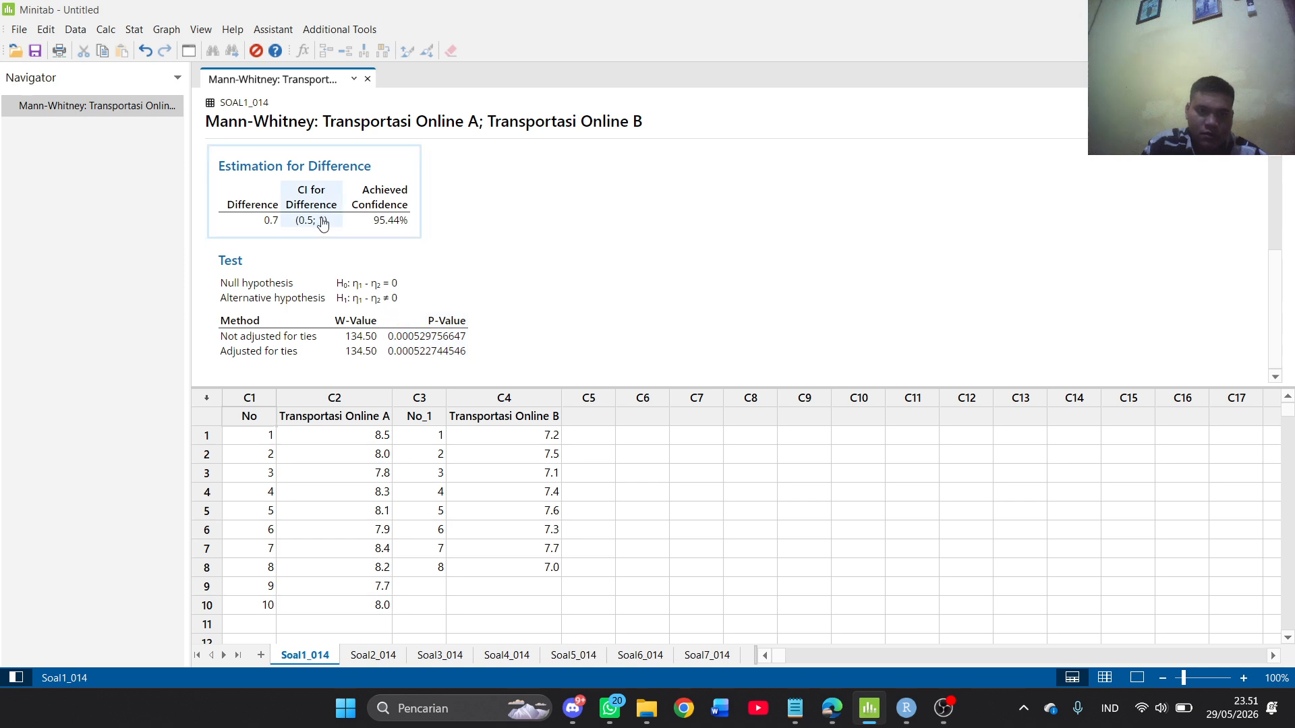
scroll(321, 223, up, 3)
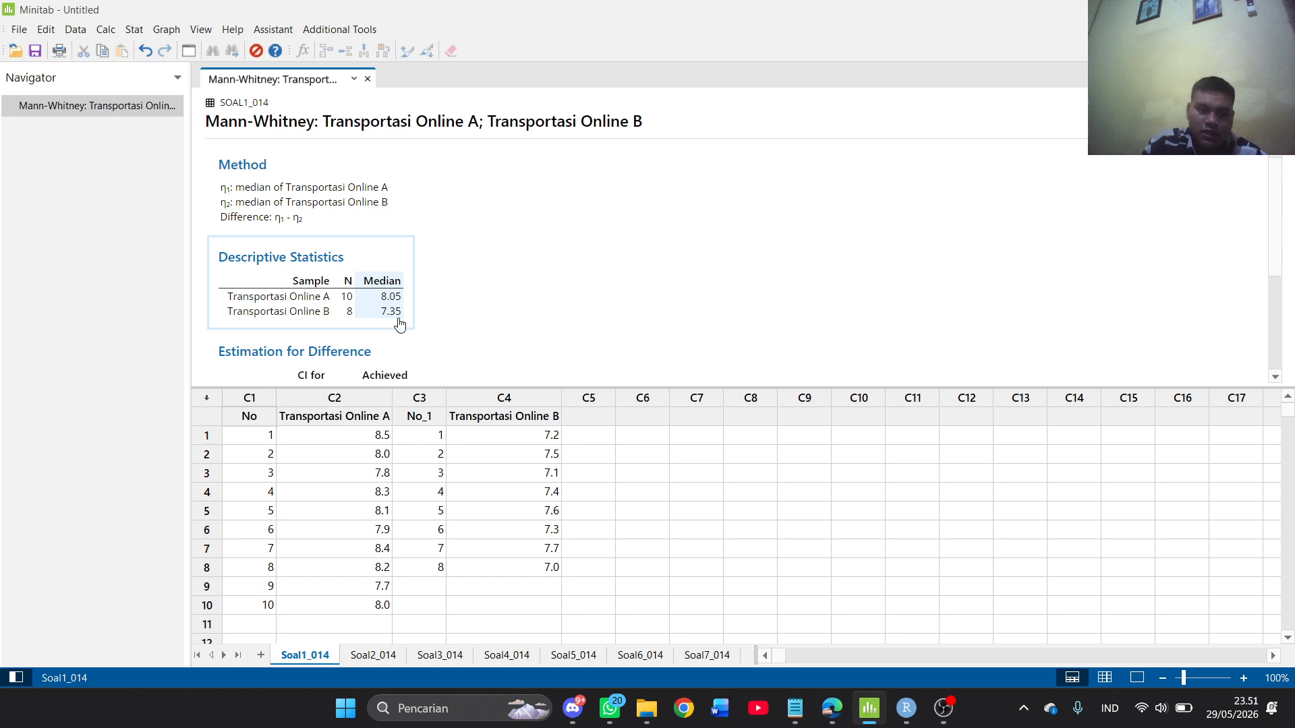
scroll(532, 332, down, 3)
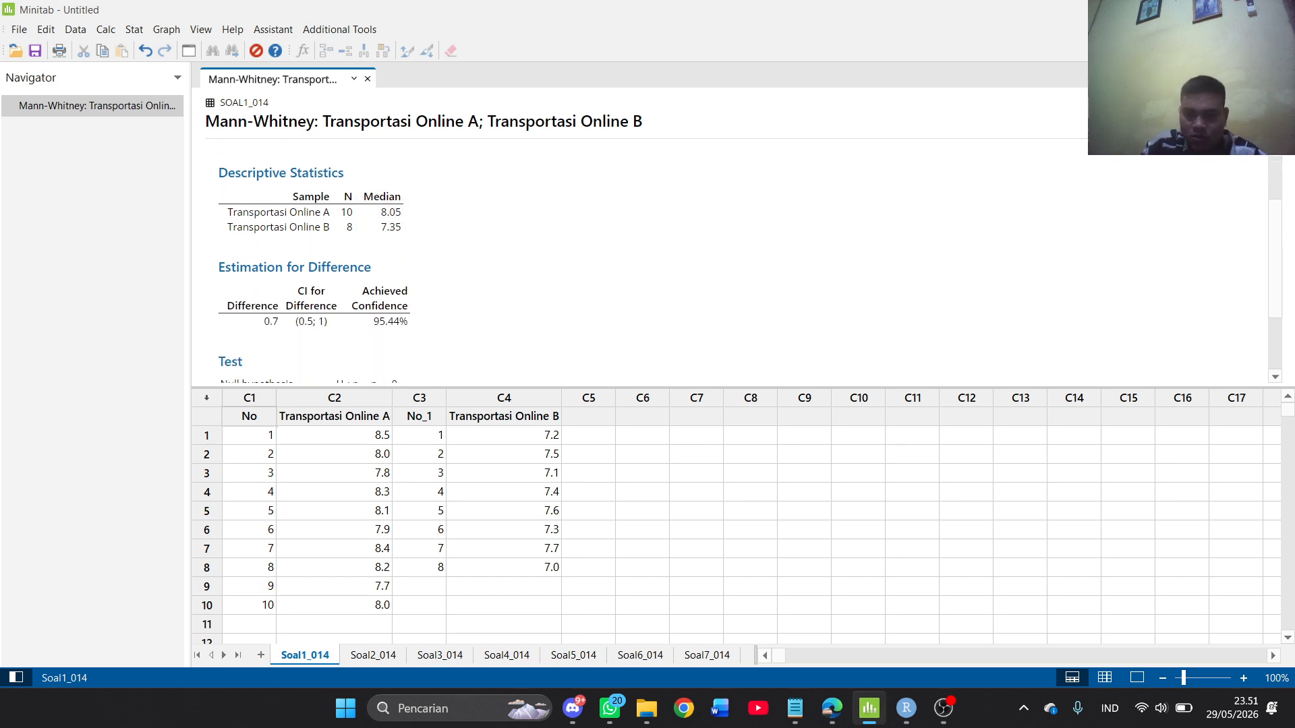
Read question 2 and Table 2 on students' comprehension levels by learning method in the module PDF in the browser
click(831, 714)
scroll(423, 365, down, 3)
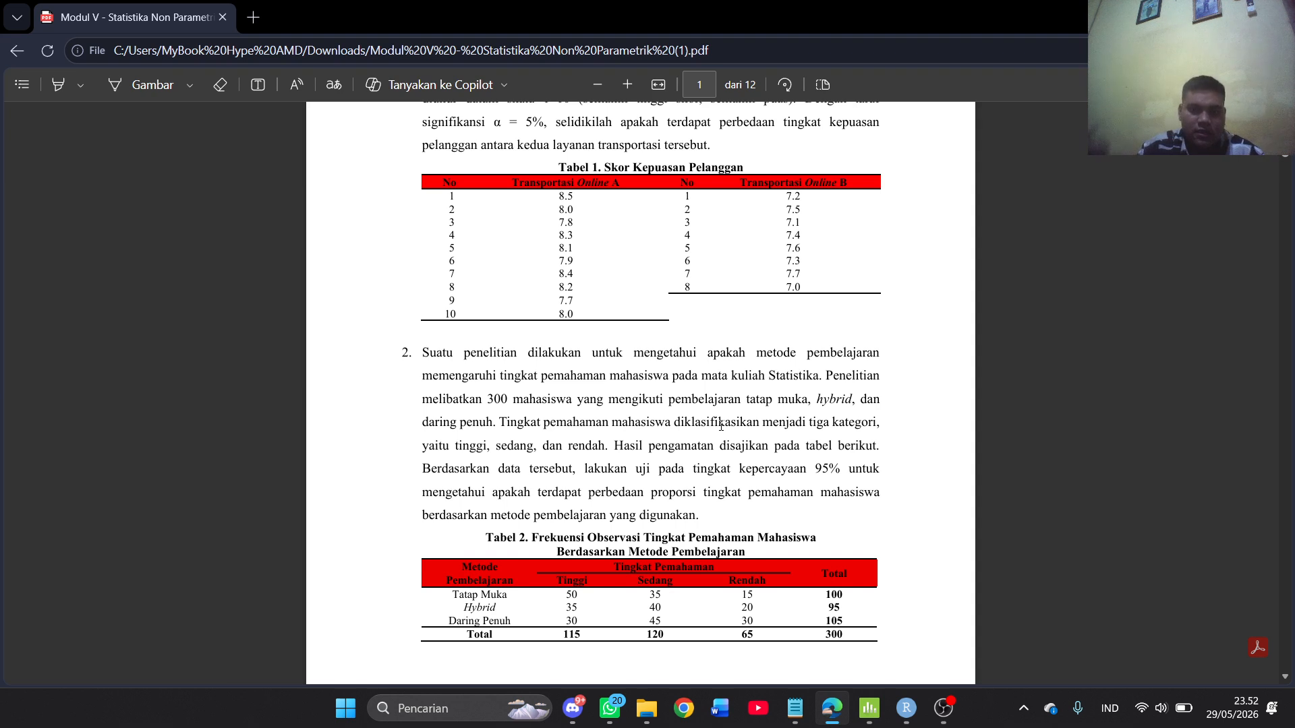
scroll(742, 447, down, 1)
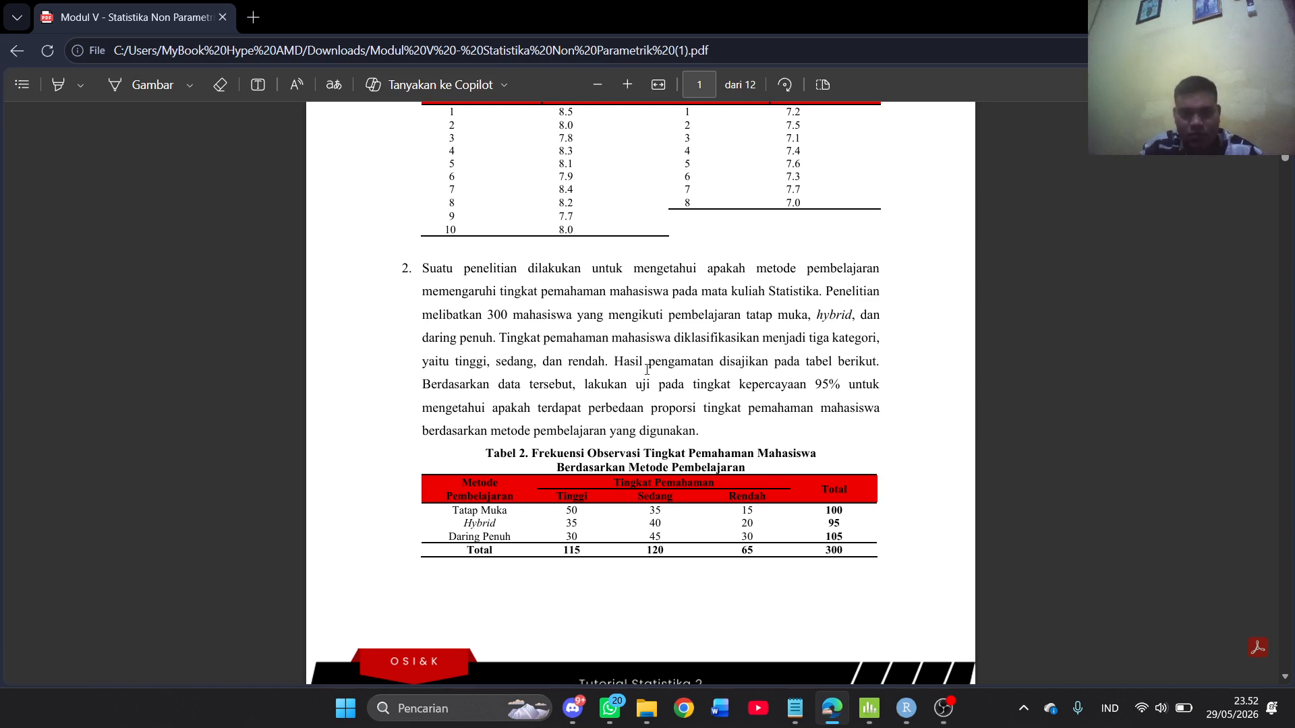
scroll(657, 391, down, 1)
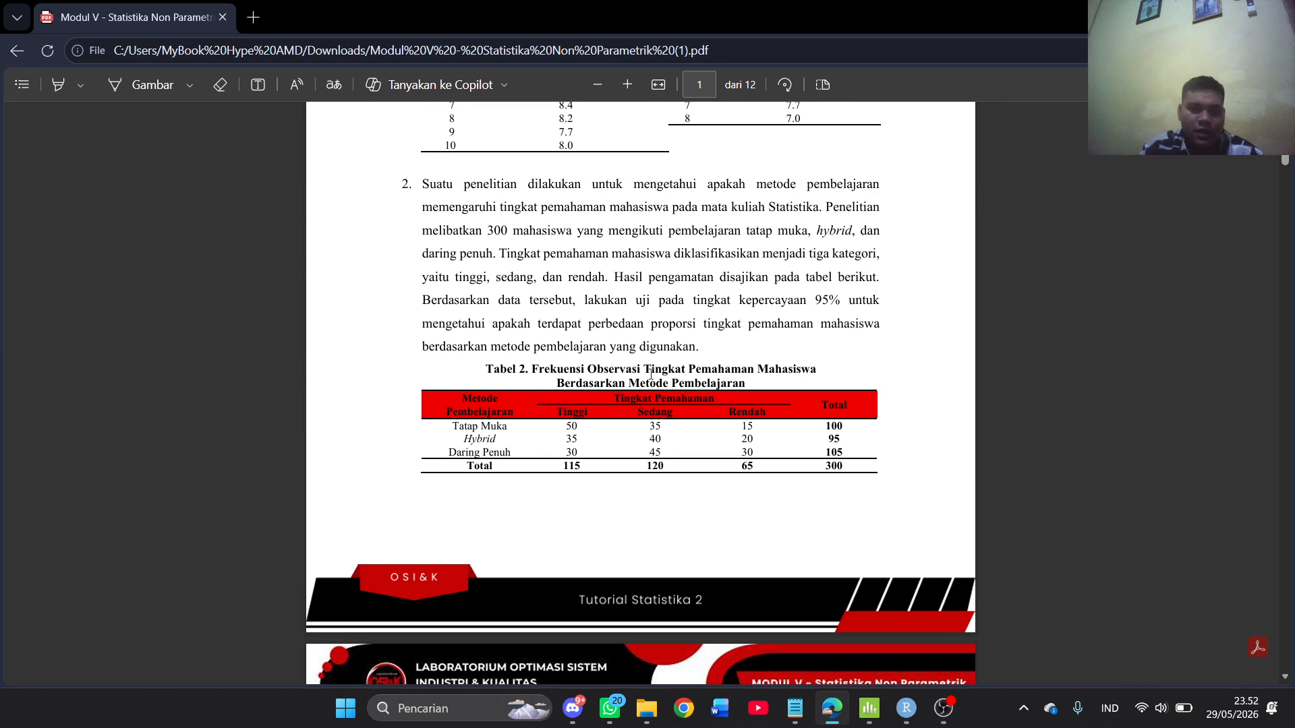
scroll(627, 401, down, 2)
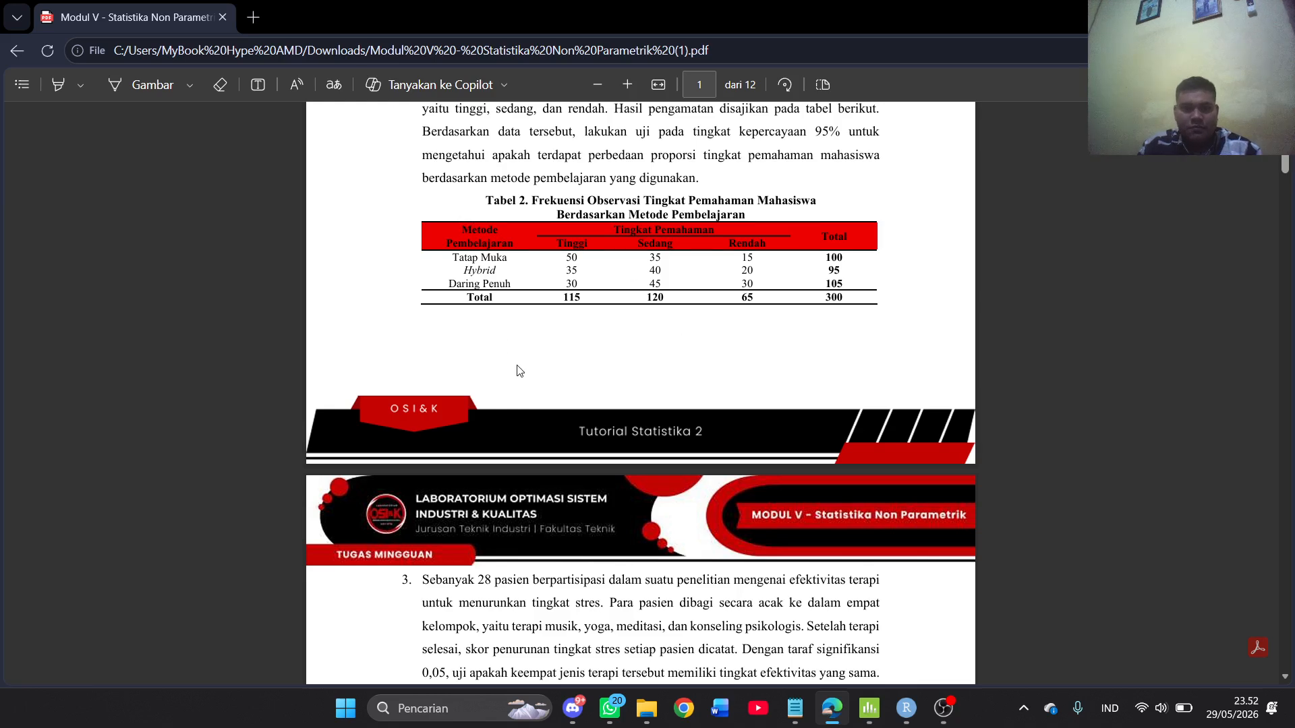
scroll(516, 367, up, 1)
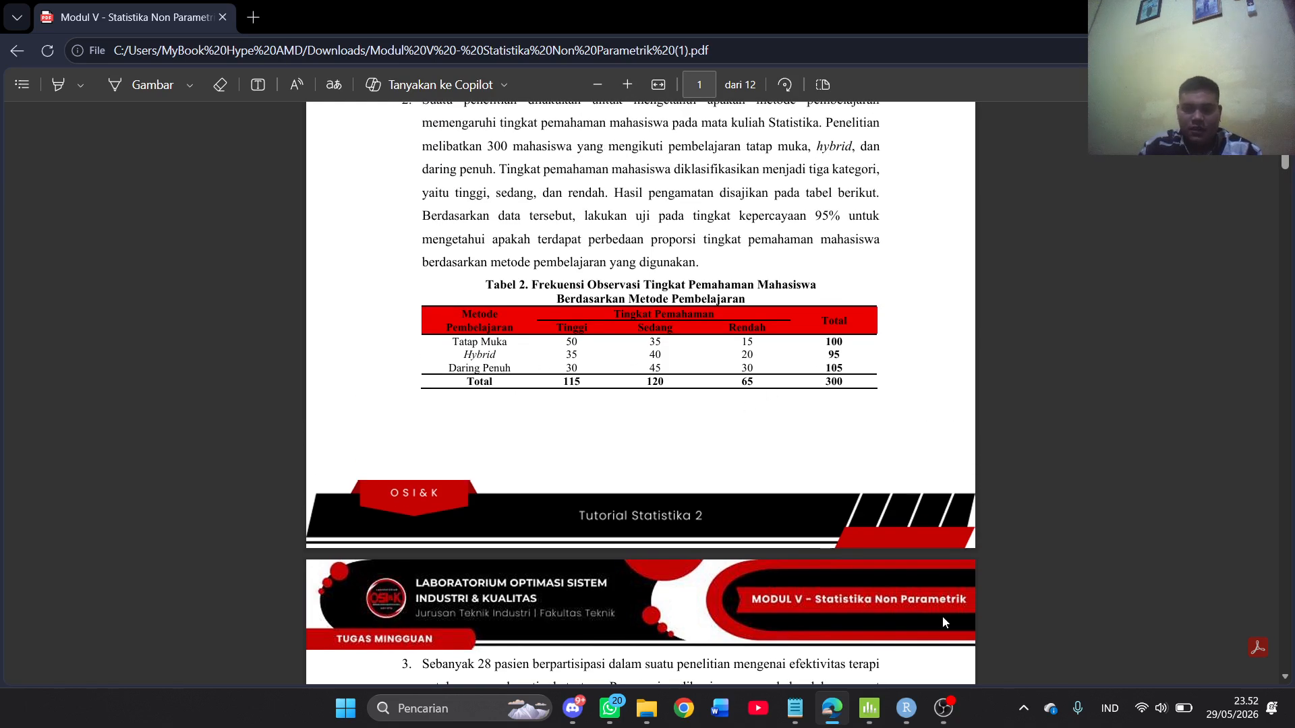
Switch to RStudio and review the Soal 2_014 chi-square code against Table 2 in the module PDF
click(905, 708)
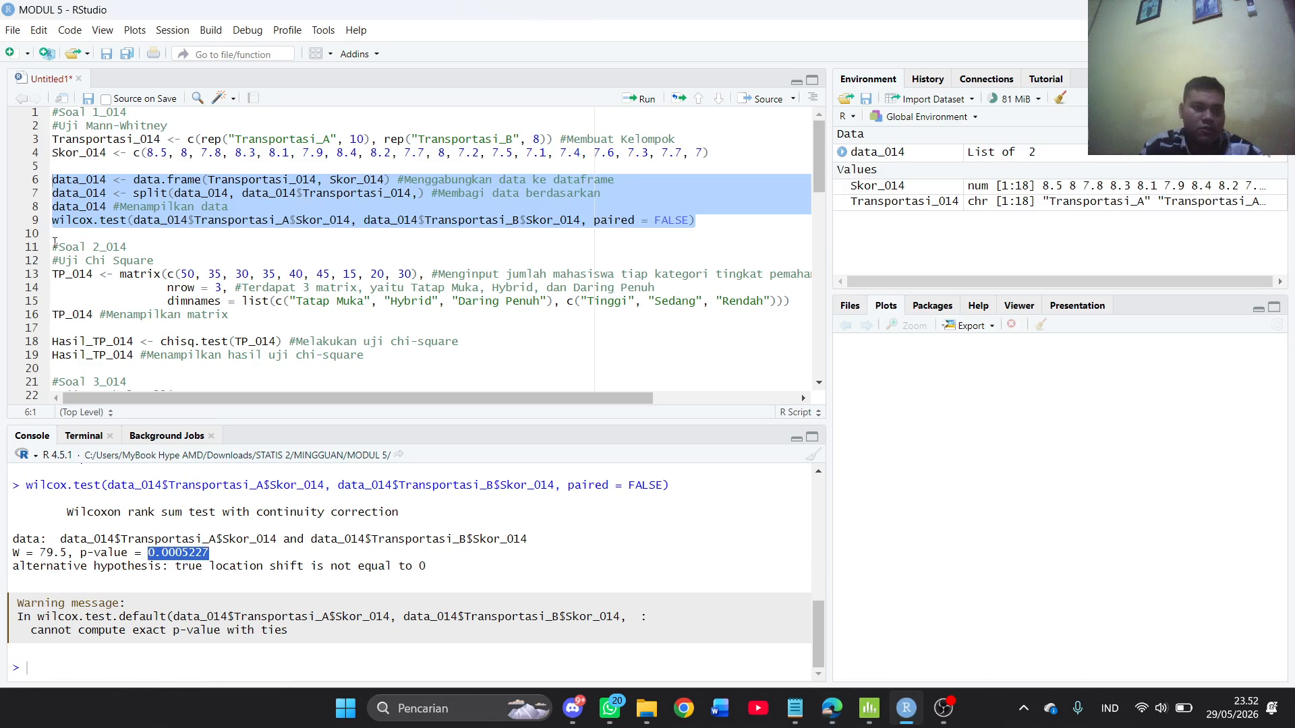
click(54, 245)
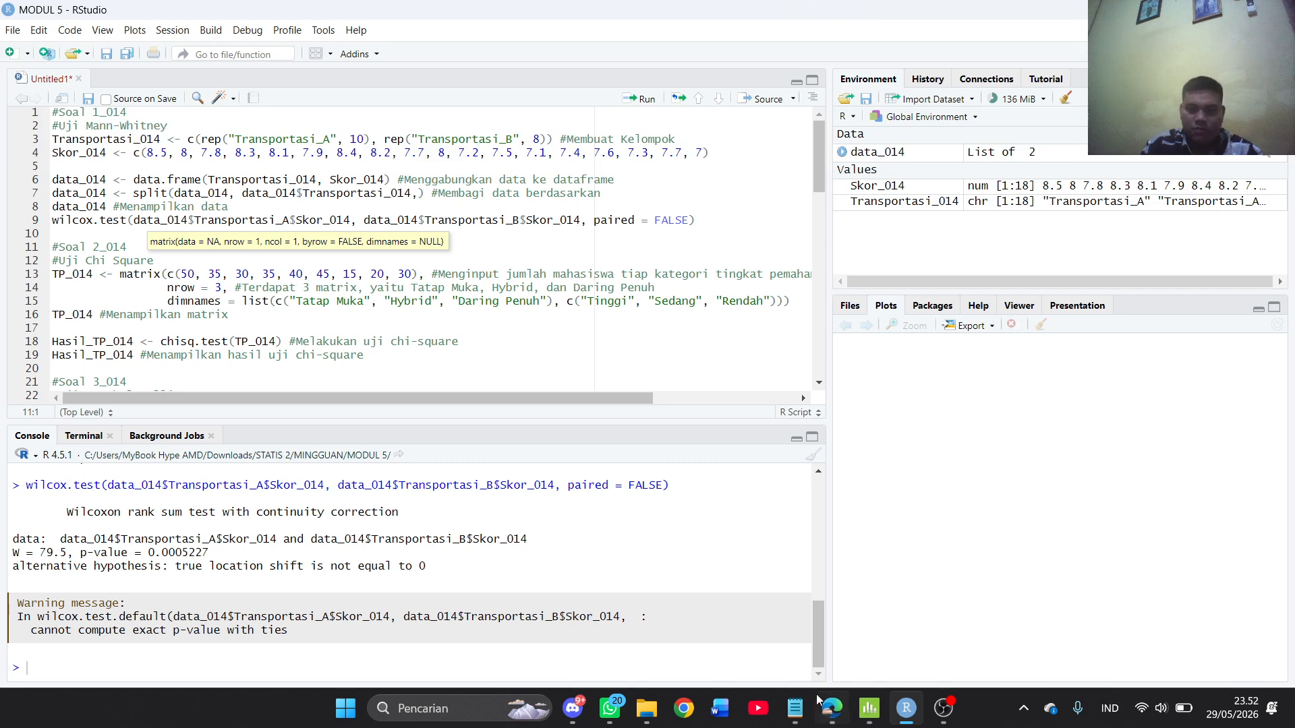
click(825, 712)
click(825, 711)
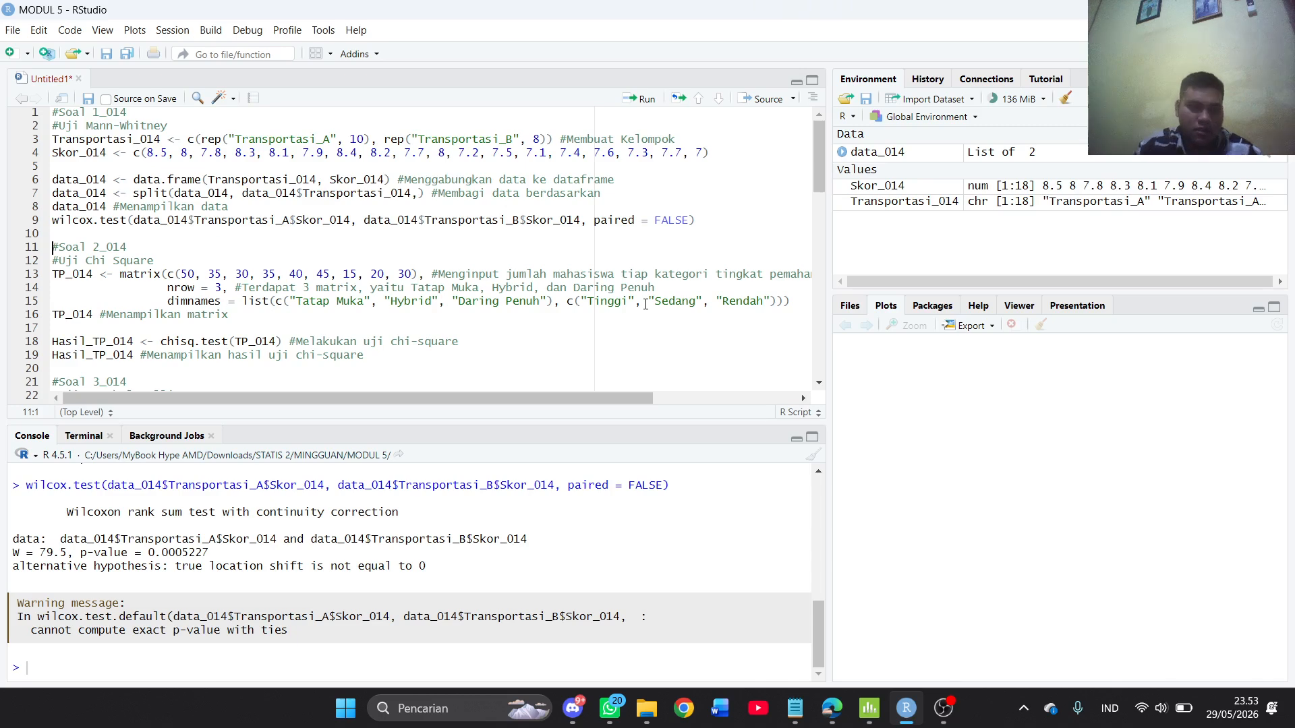
scroll(190, 282, down, 1)
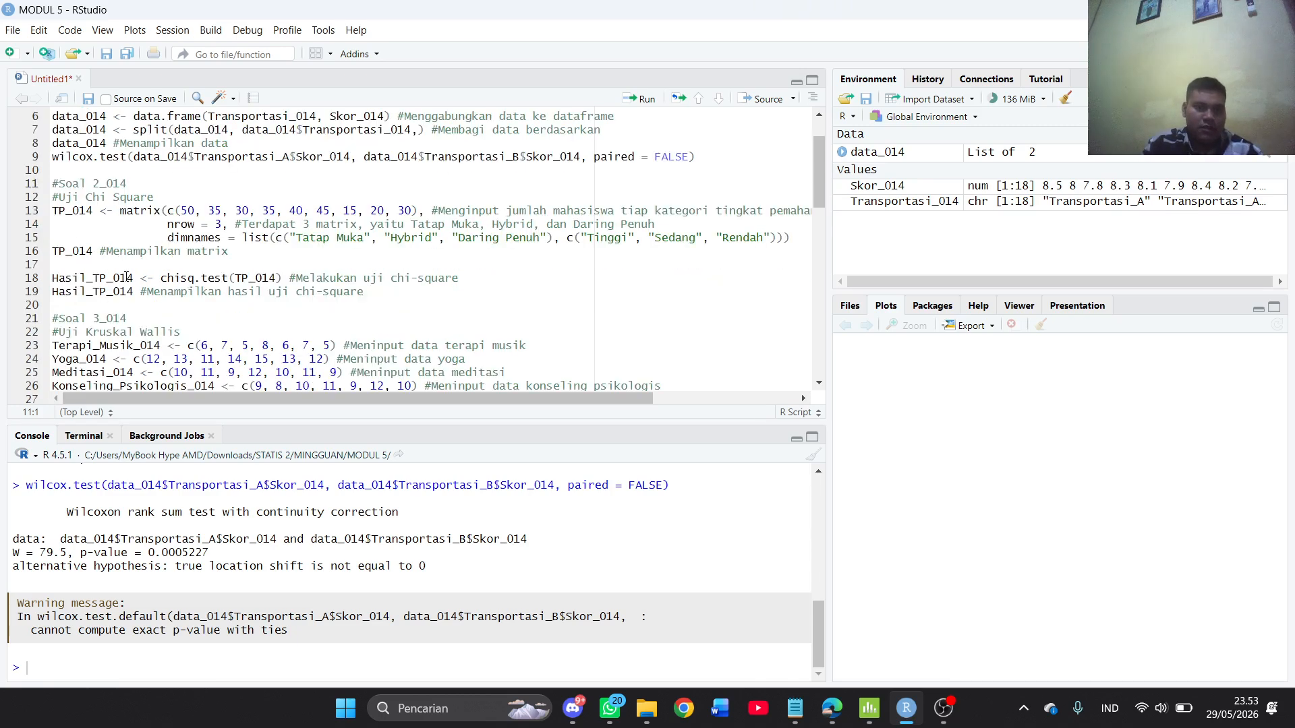
Run the Soal 2_014 chi-square code block and check the degrees of freedom and p-value in the console
drag(394, 294, 53, 184)
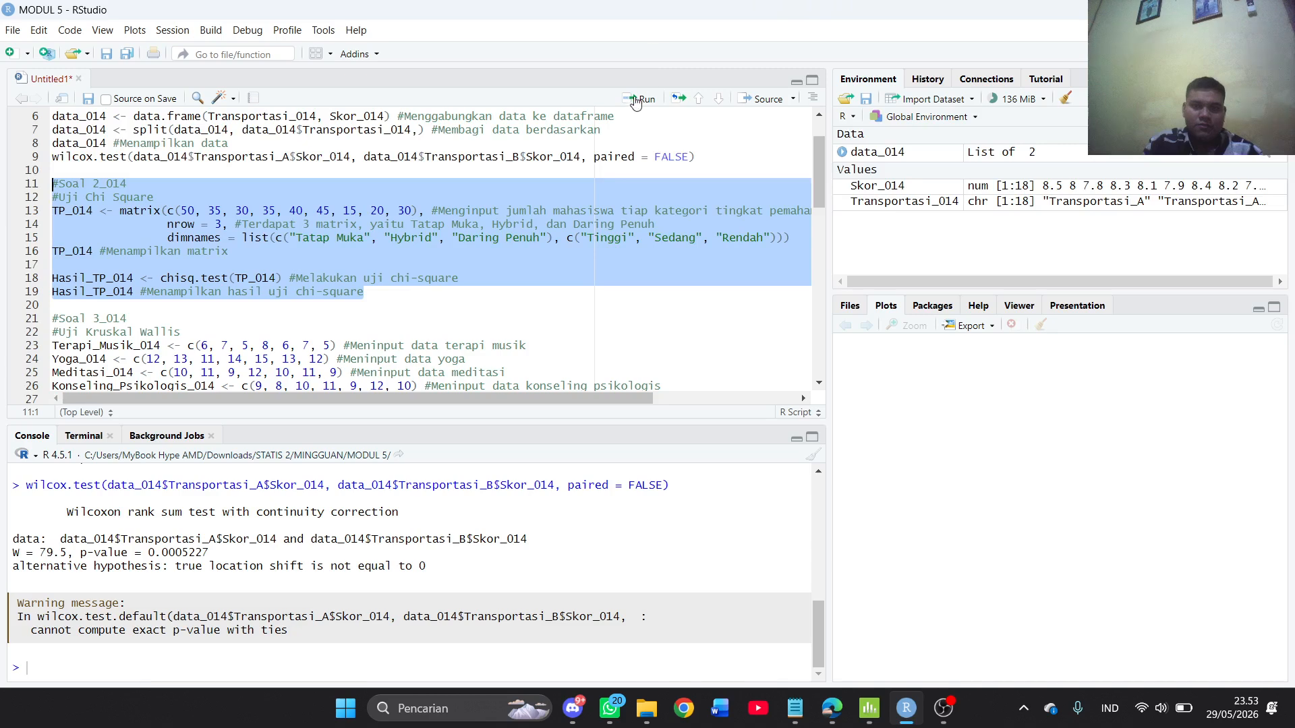
click(637, 100)
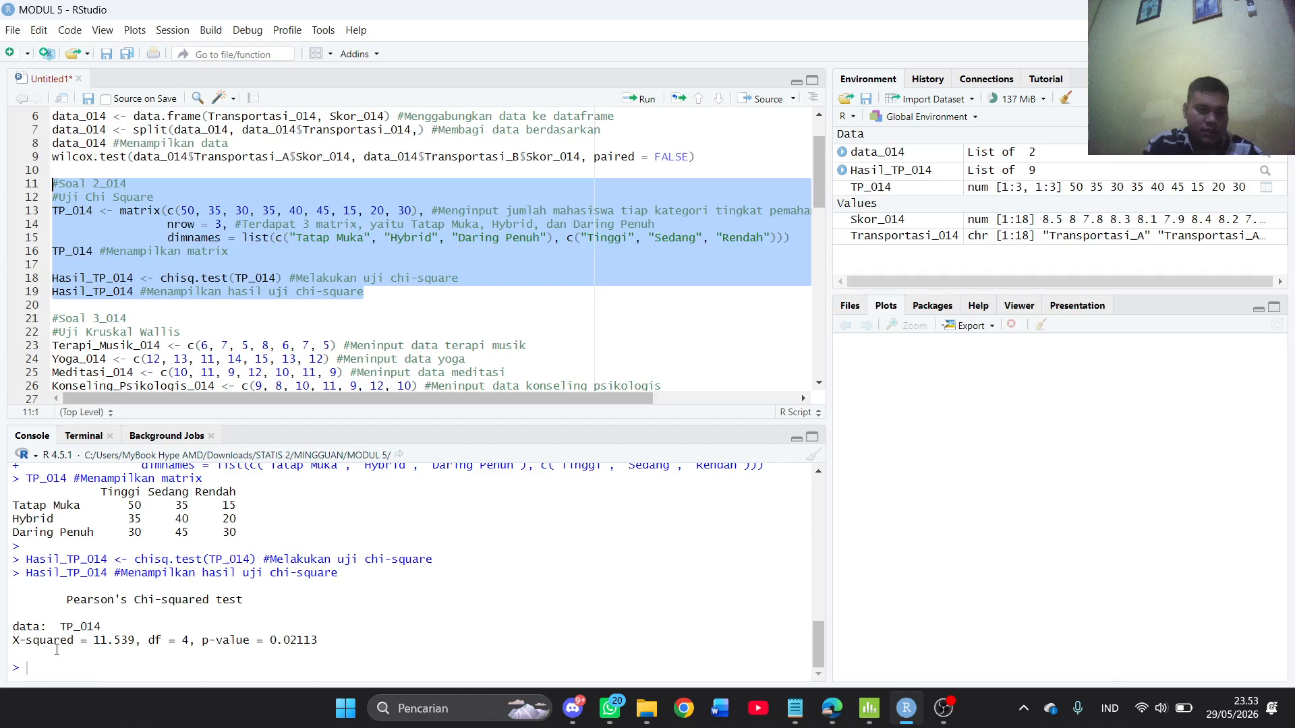
drag(94, 648, 189, 640)
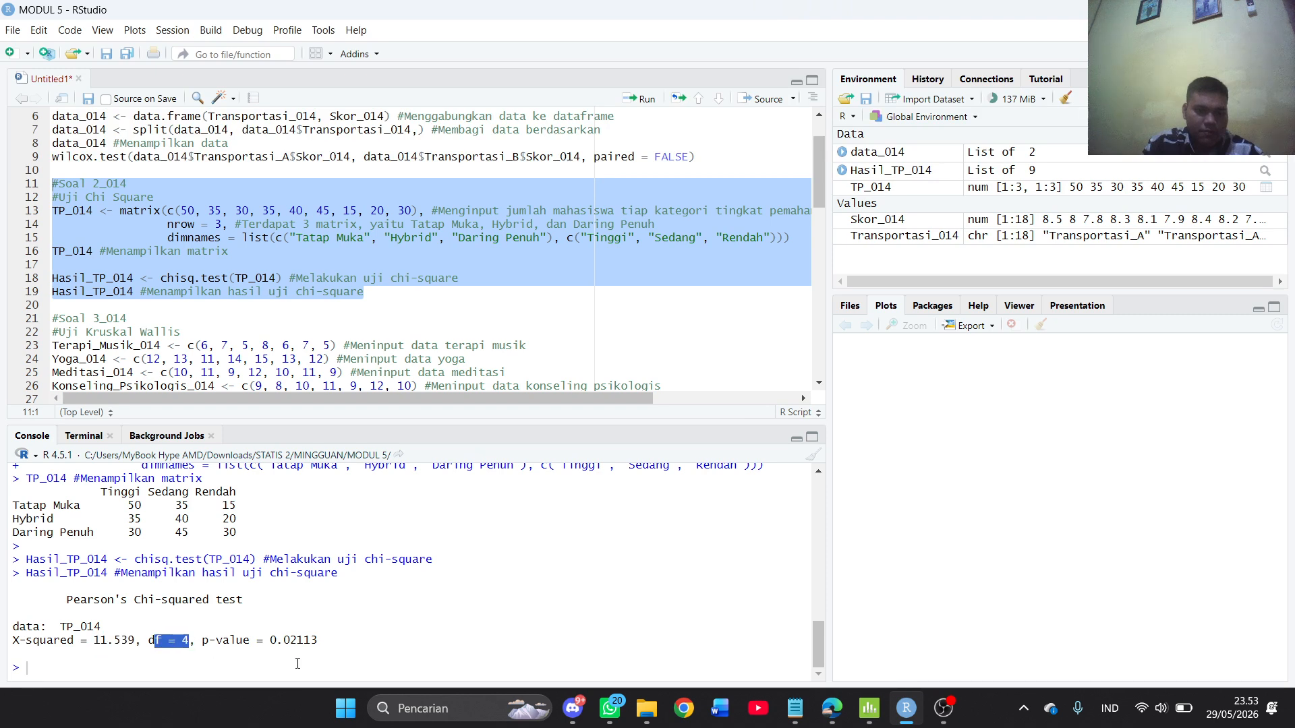
drag(269, 648, 353, 652)
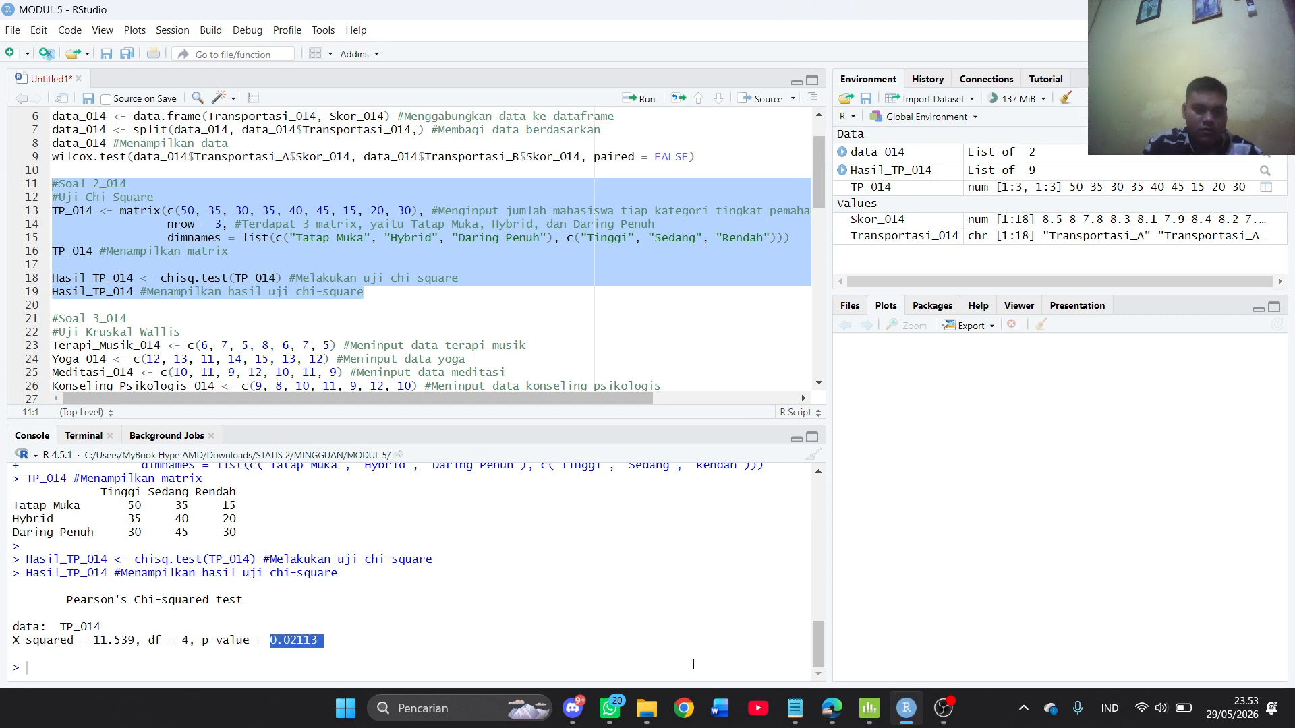
Switch to Minitab and run a Chi-Square Test for Association on the Soal2_014 worksheet, using summarized two-way table columns Tinggi to Rendah
click(870, 708)
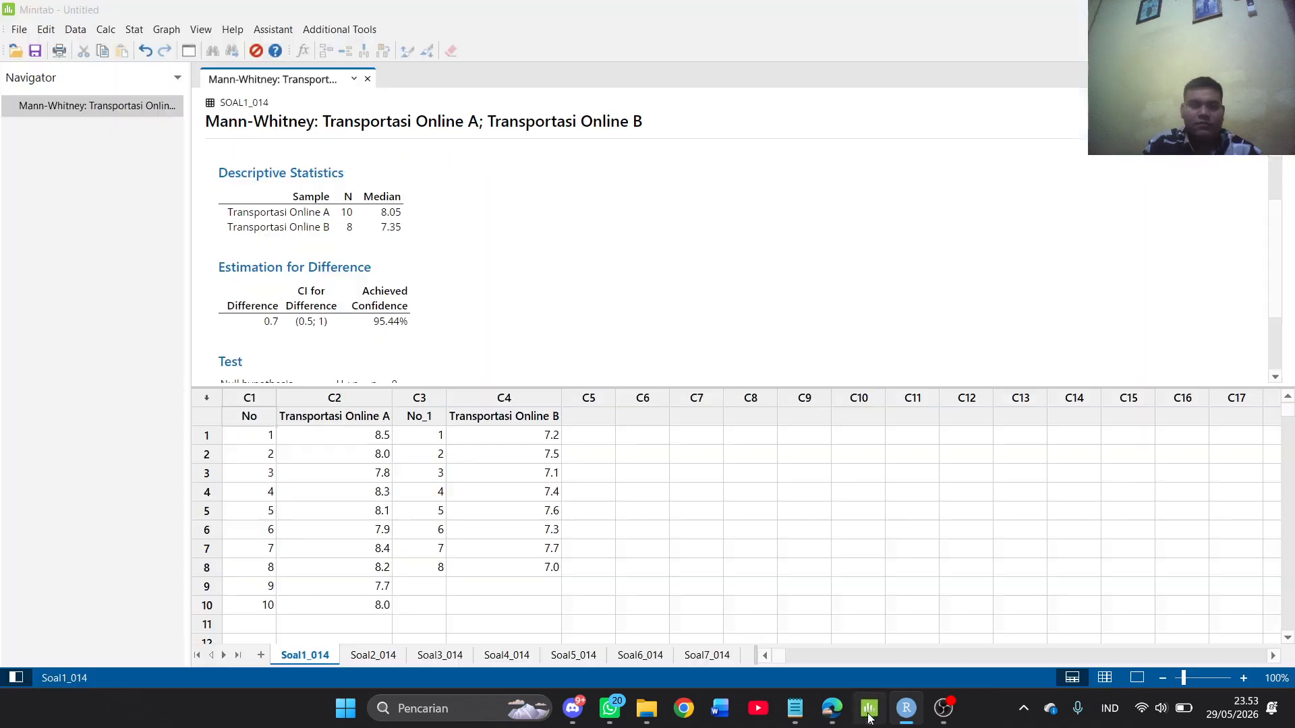
click(358, 658)
click(375, 550)
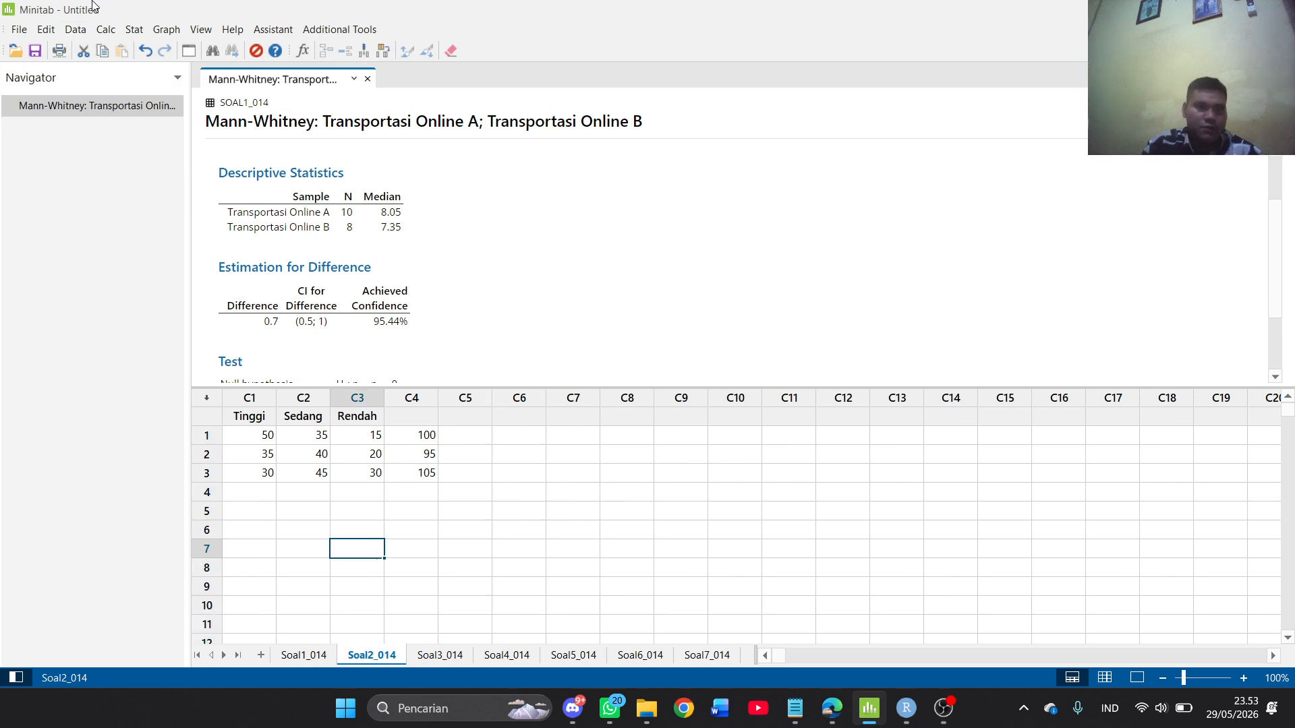
click(135, 31)
mouse_move(232, 255)
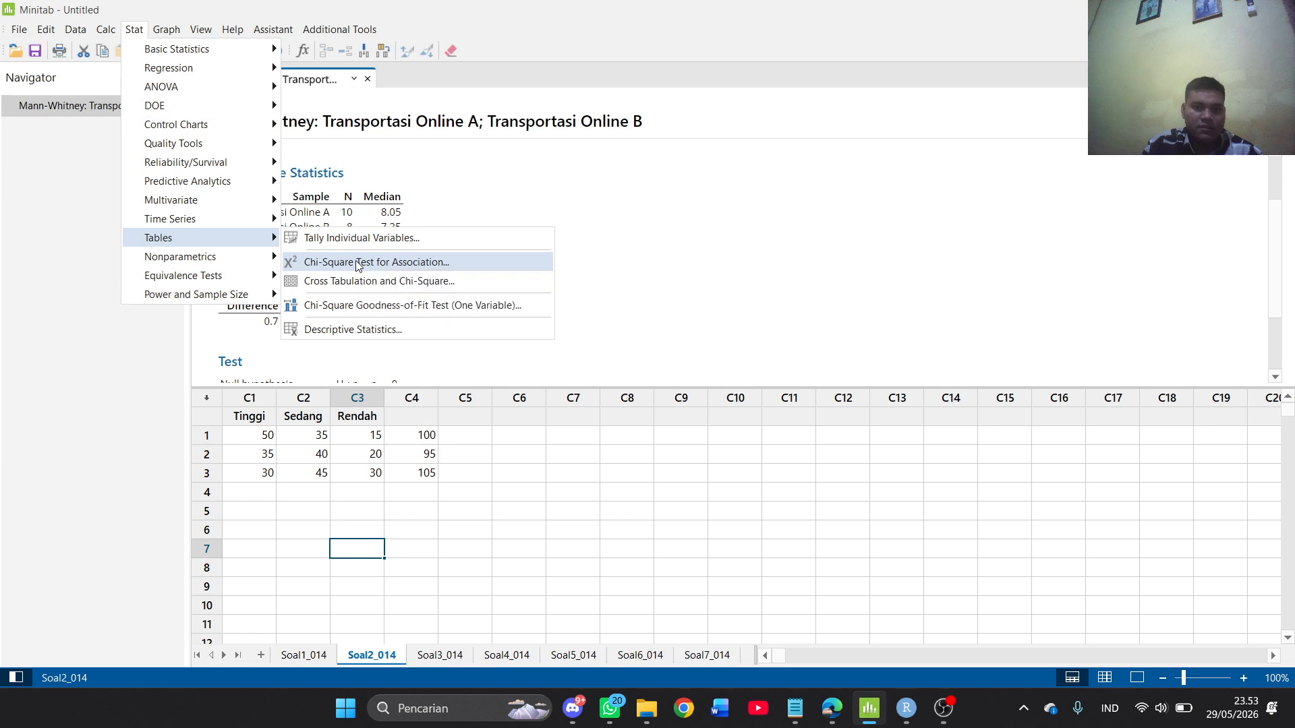
click(355, 261)
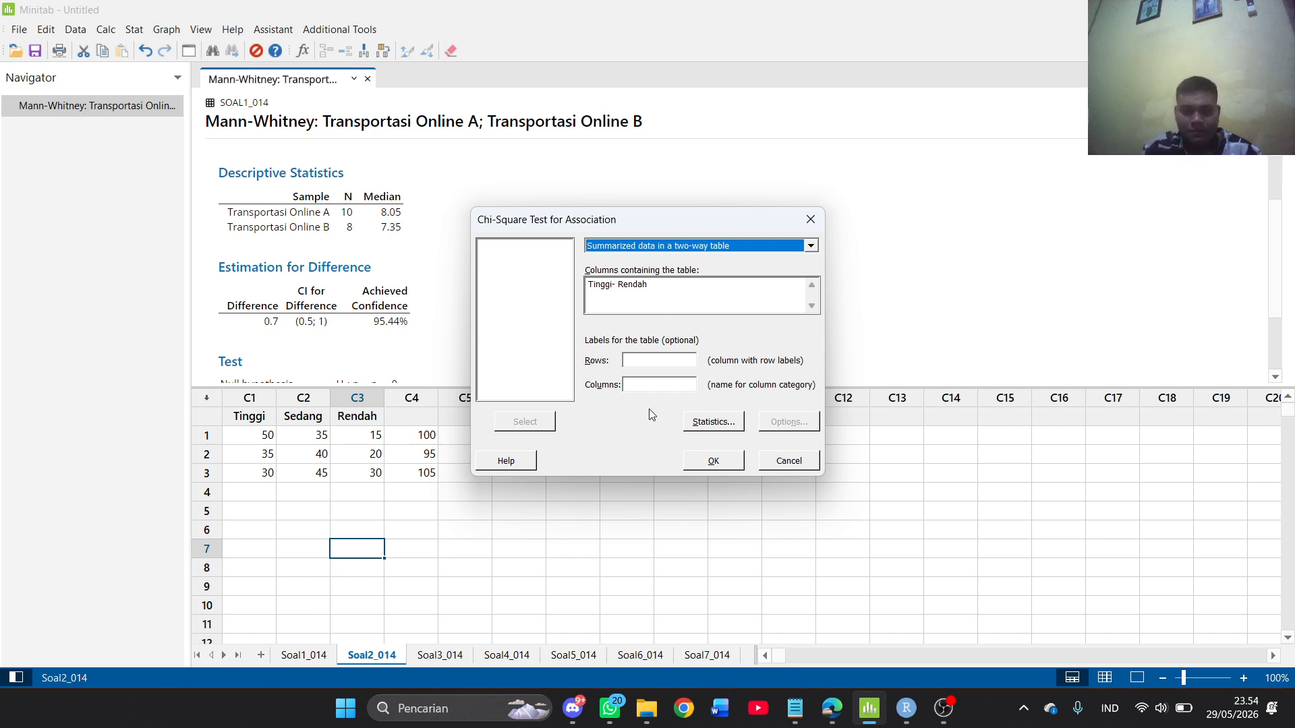
click(728, 462)
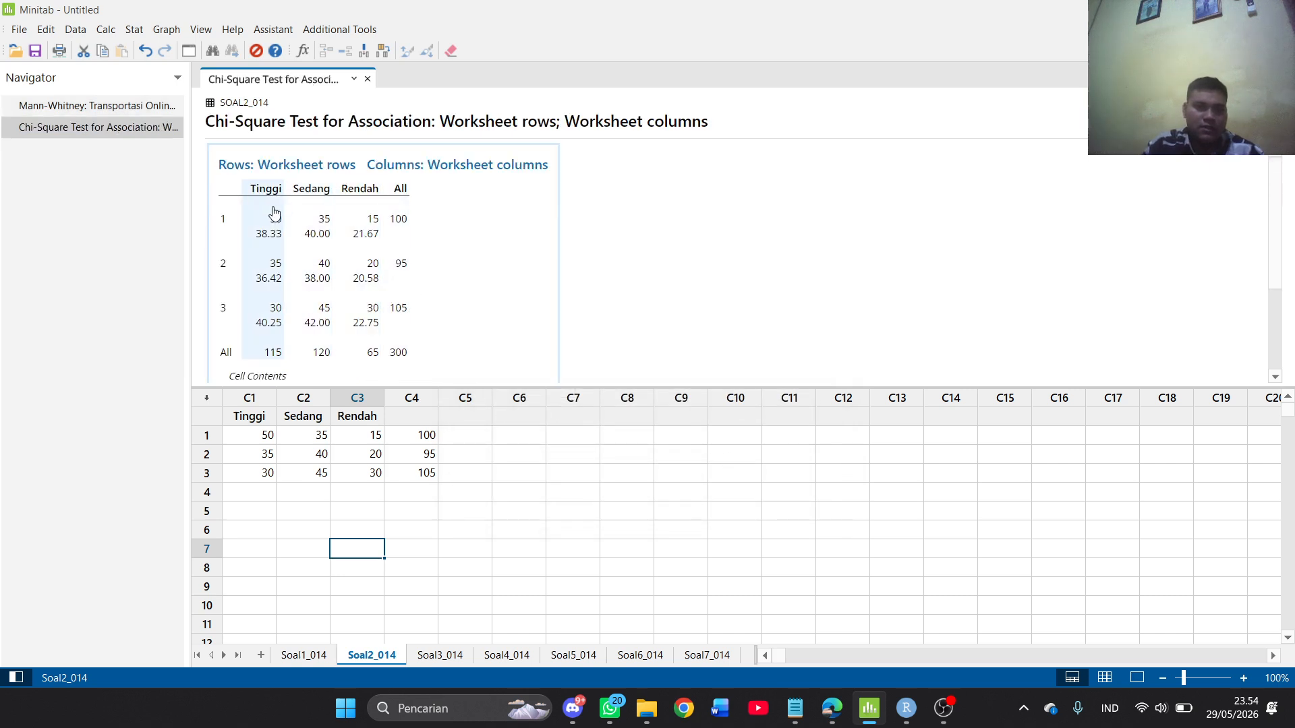
Display the P-Value column of the Chi-Square Test table with 10 decimal places
scroll(363, 240, down, 3)
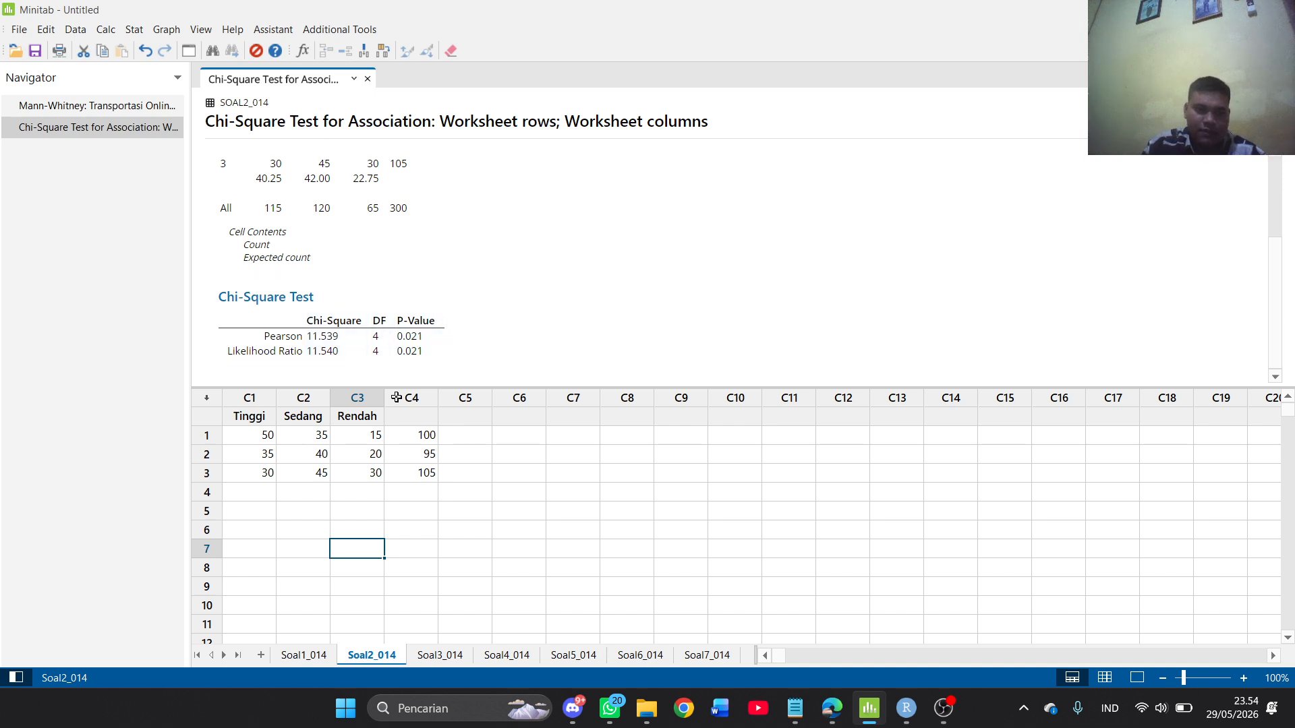
right_click(404, 334)
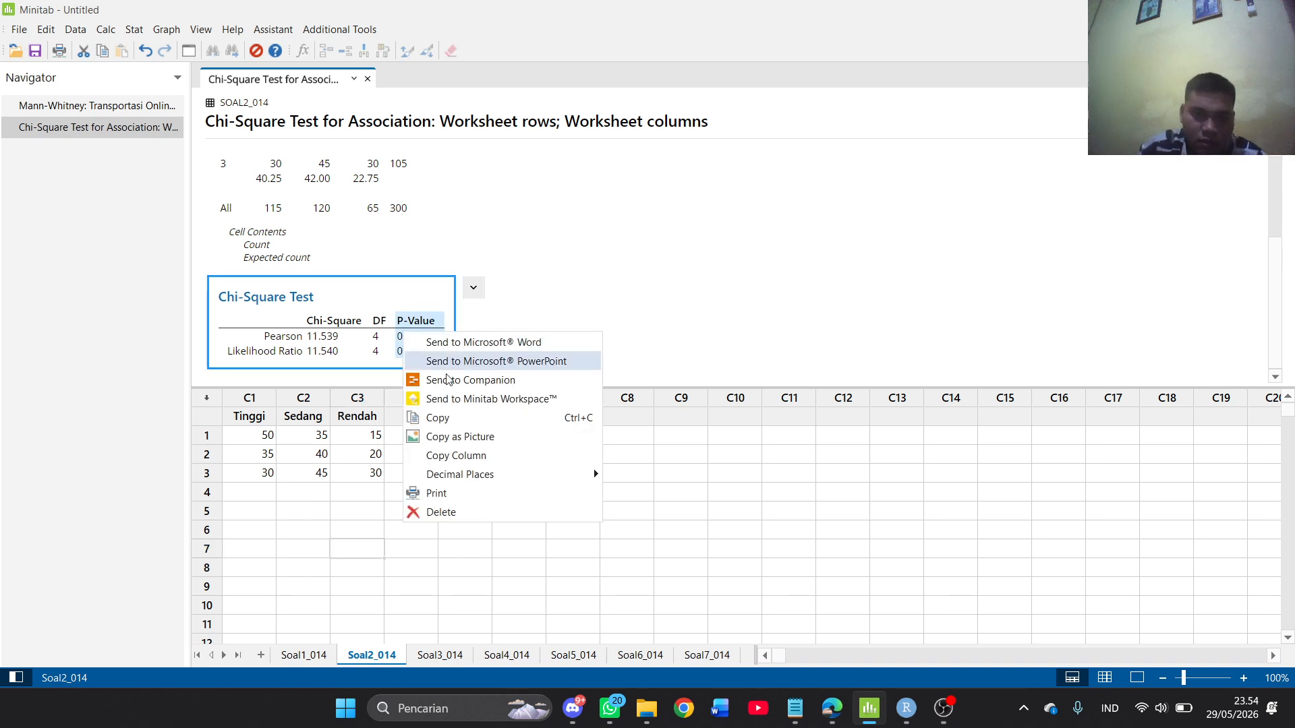
mouse_move(470, 483)
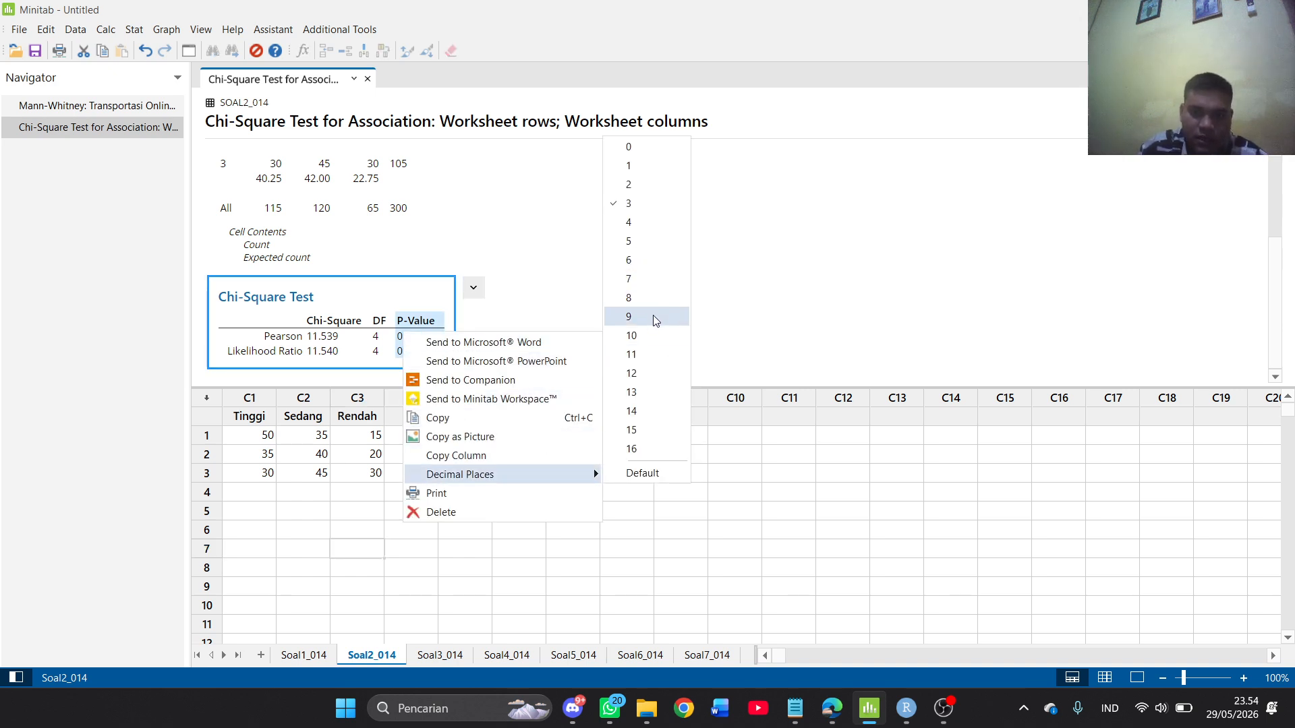
click(631, 336)
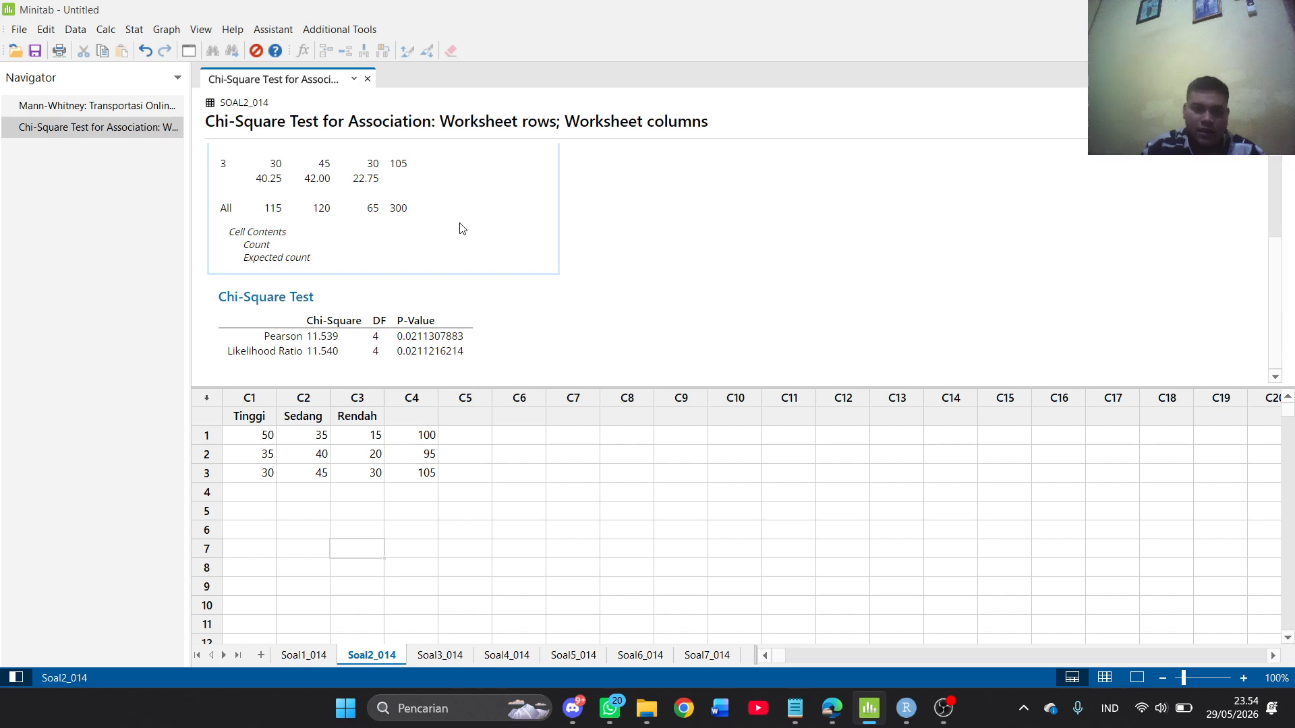
Read question 3 and Table 3 on patients' stress reduction in the module PDF, and check the kruskal.test output in RStudio
click(832, 708)
scroll(482, 404, down, 6)
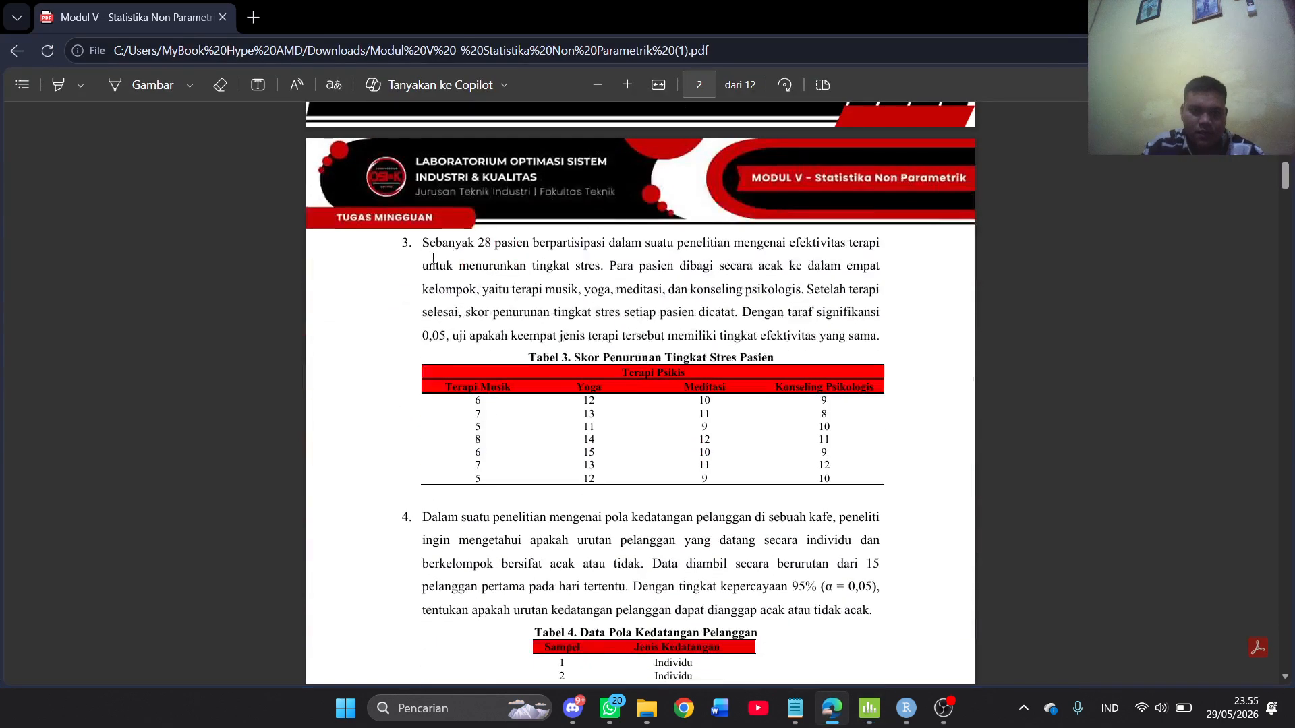
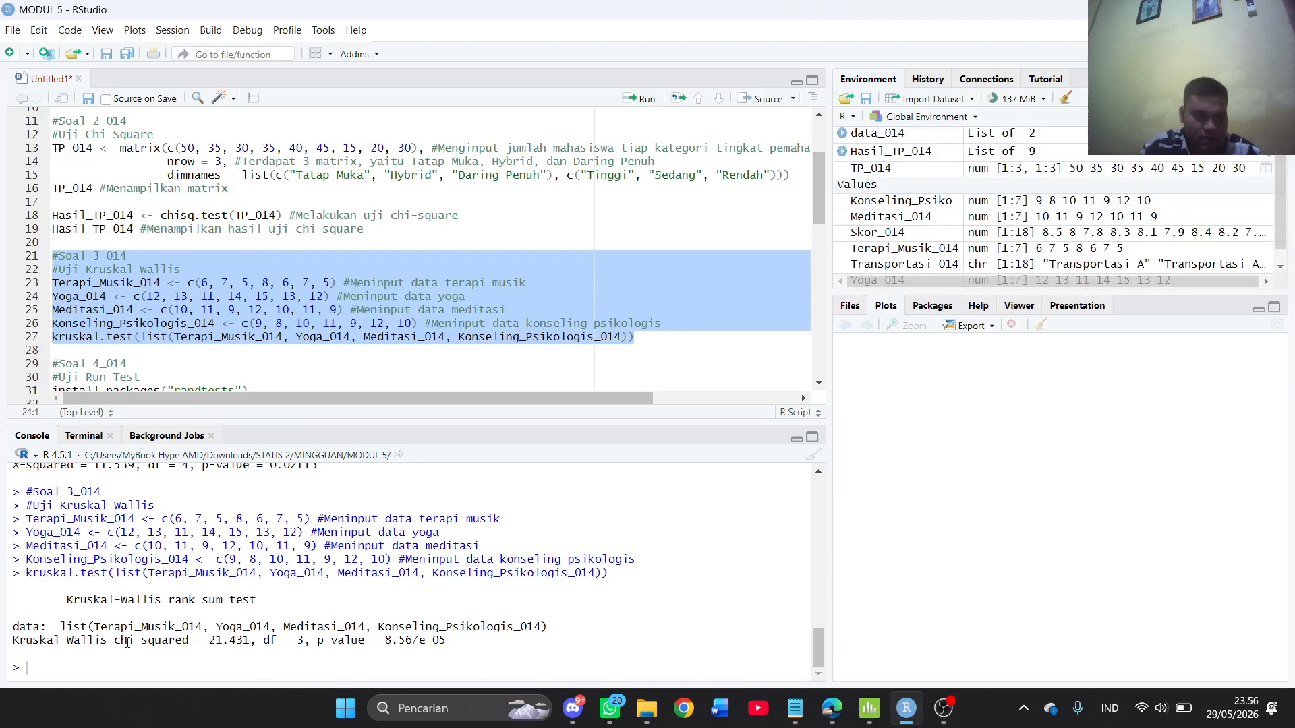
drag(212, 641, 452, 642)
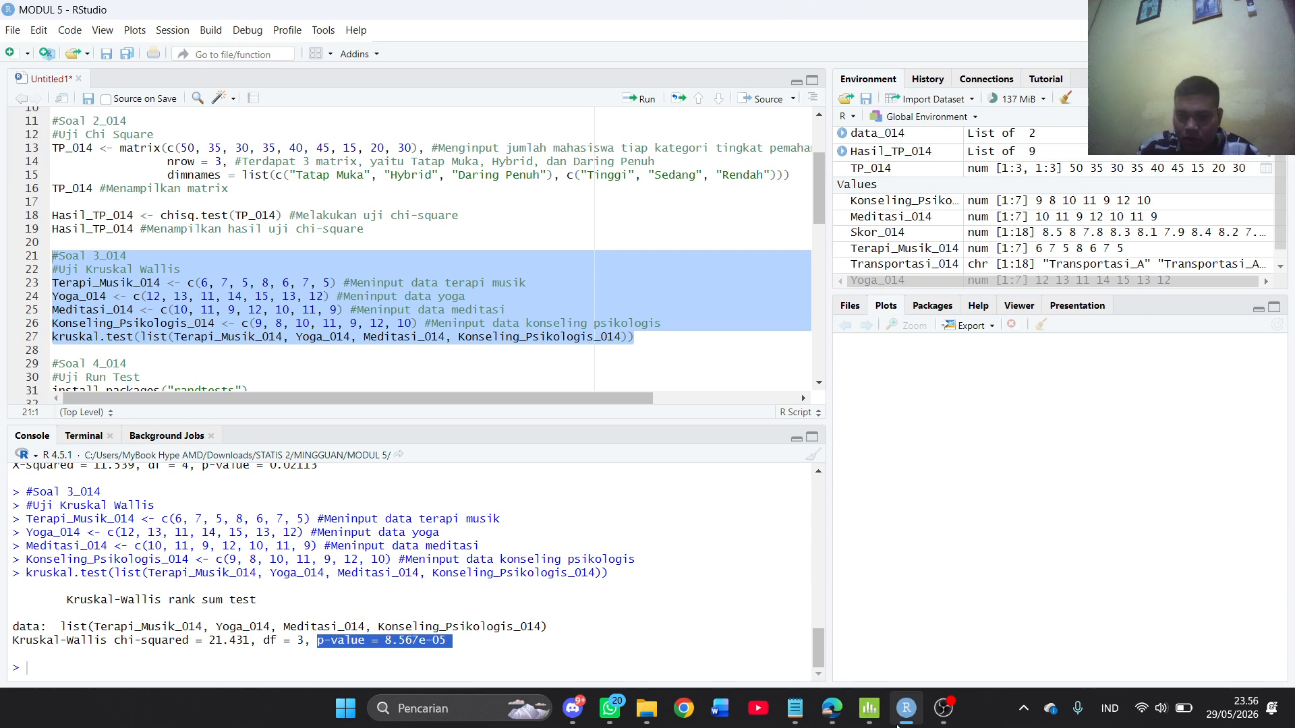
Switch to Minitab and run a Kruskal-Wallis test on worksheet Soal3_014 with Penurunan Tingkat Stres as response and Terapi Psikis as factor
mouse_move(901, 718)
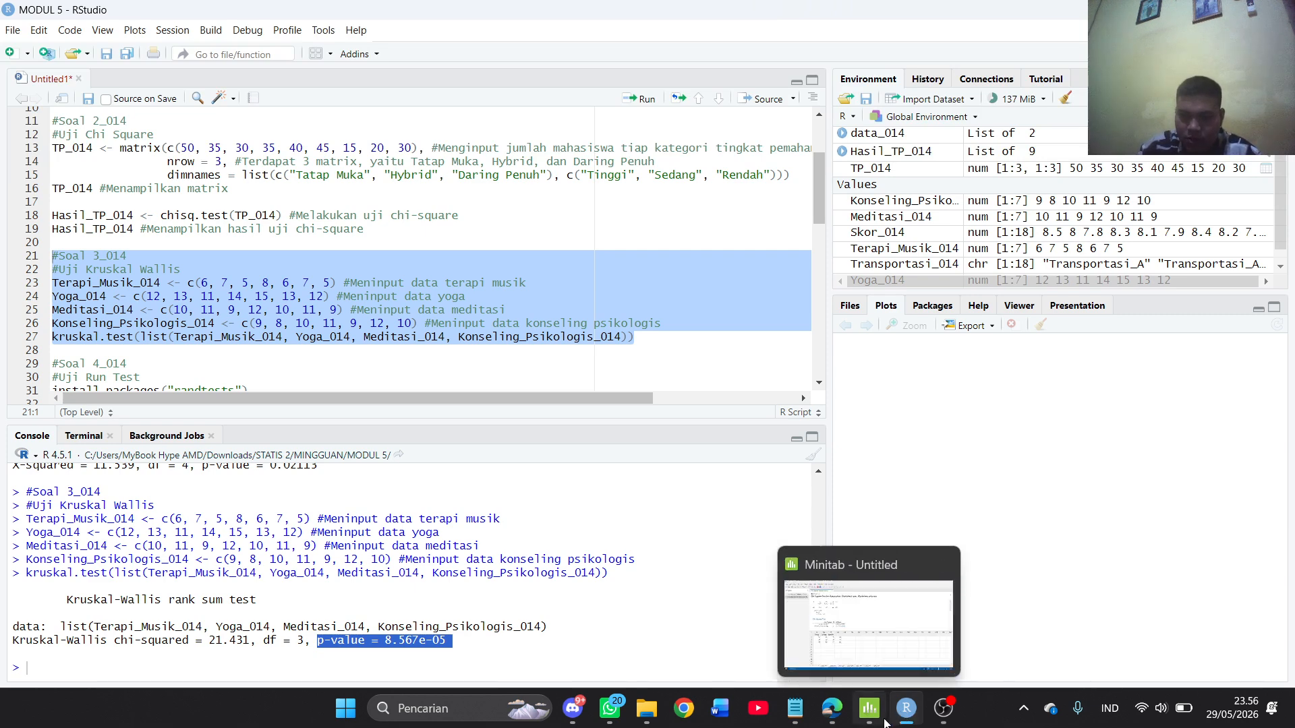
click(875, 719)
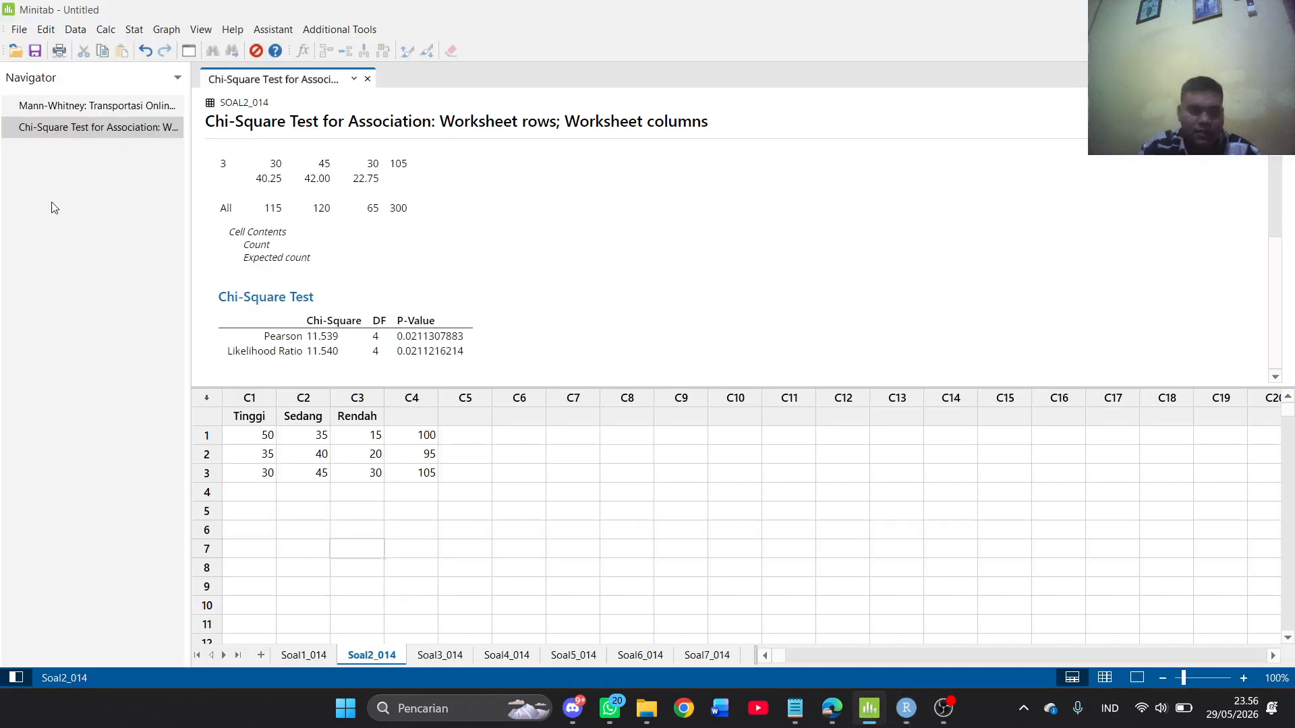
click(448, 661)
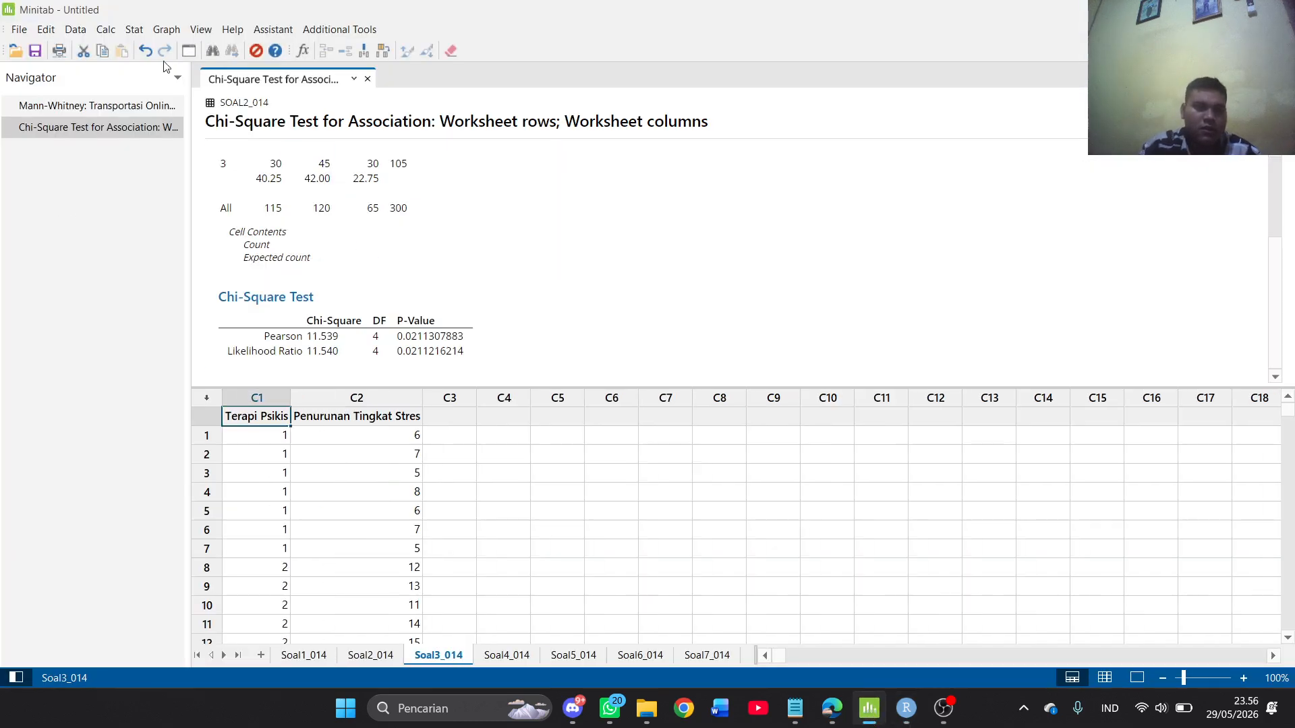
click(905, 717)
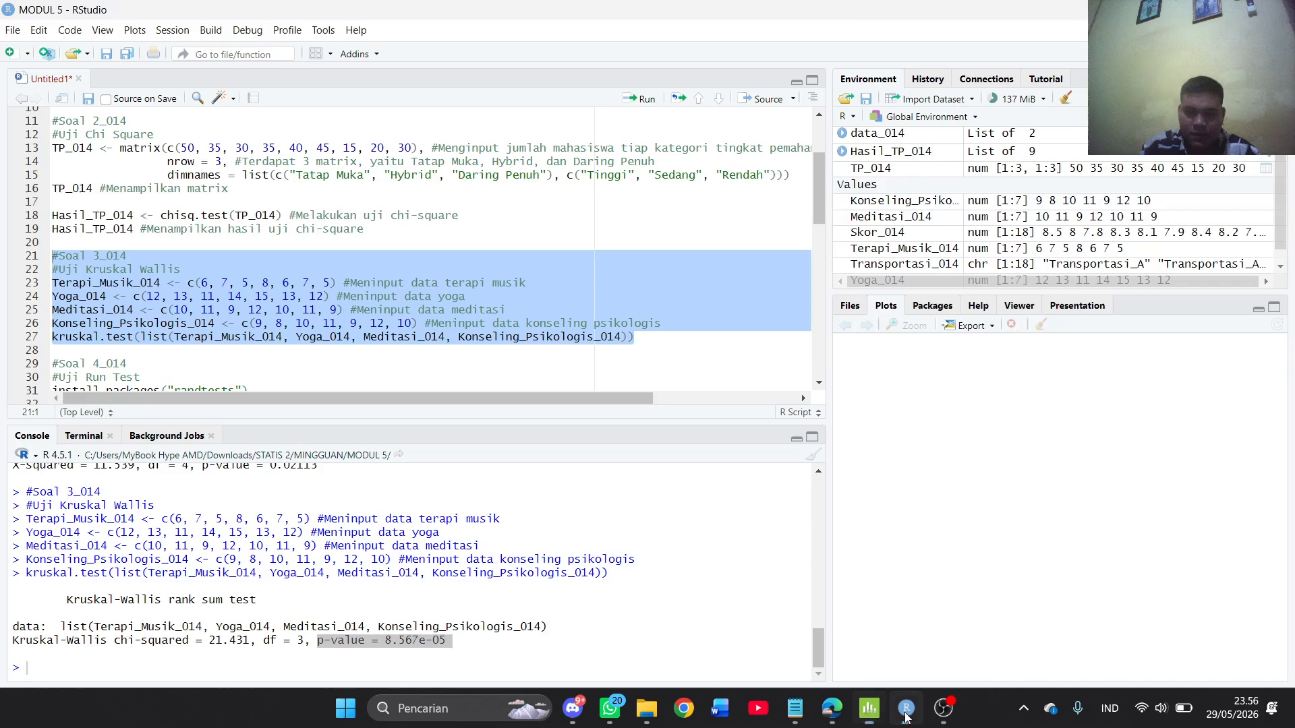
click(906, 717)
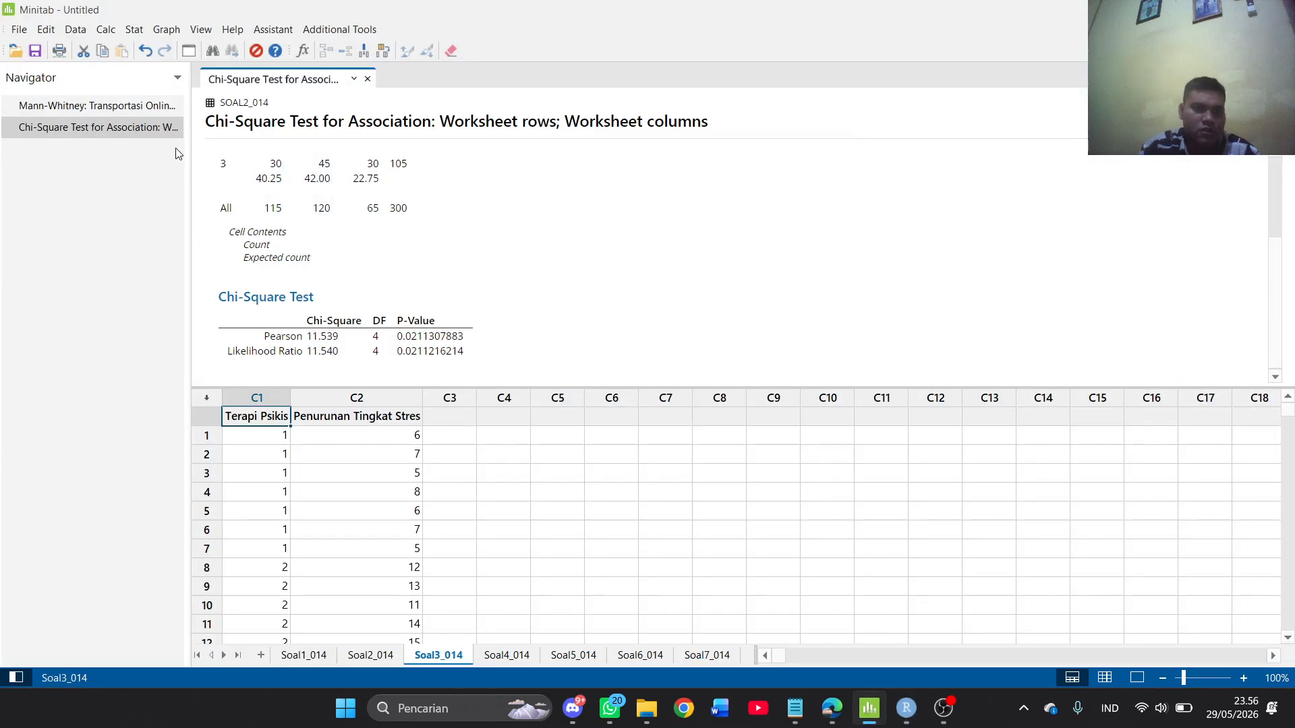
click(135, 30)
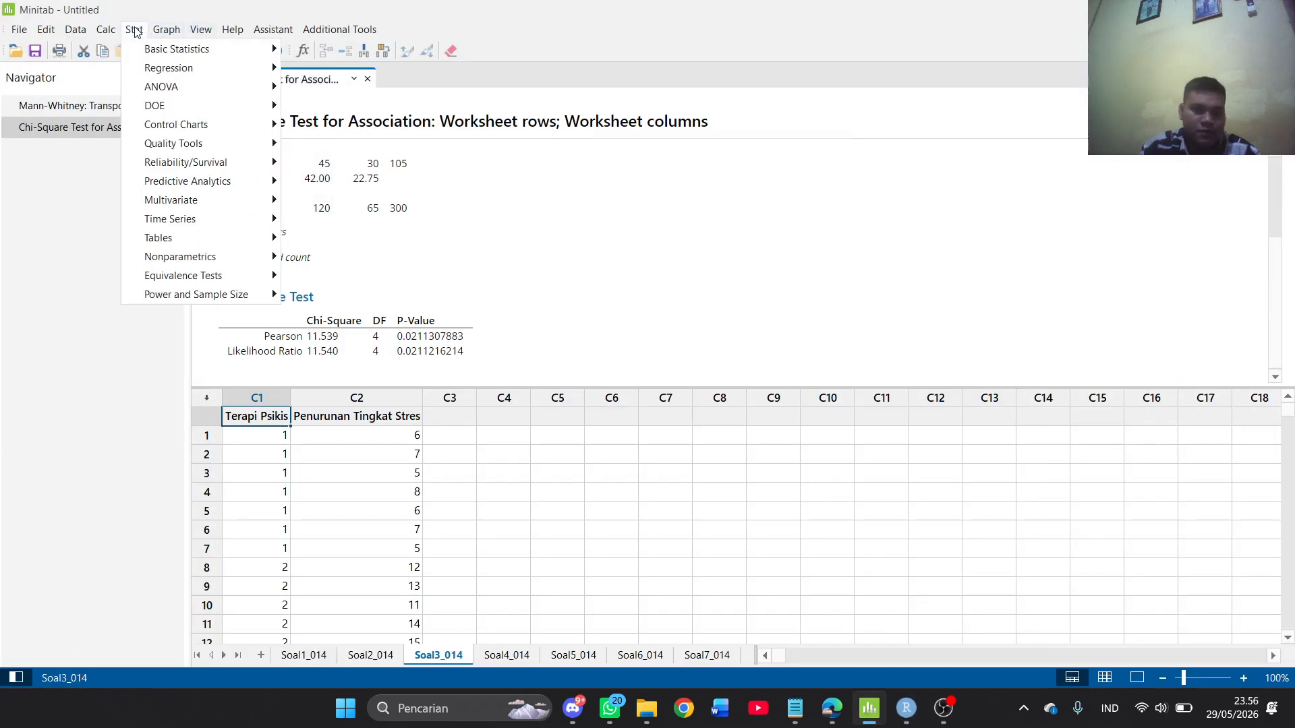
mouse_move(253, 254)
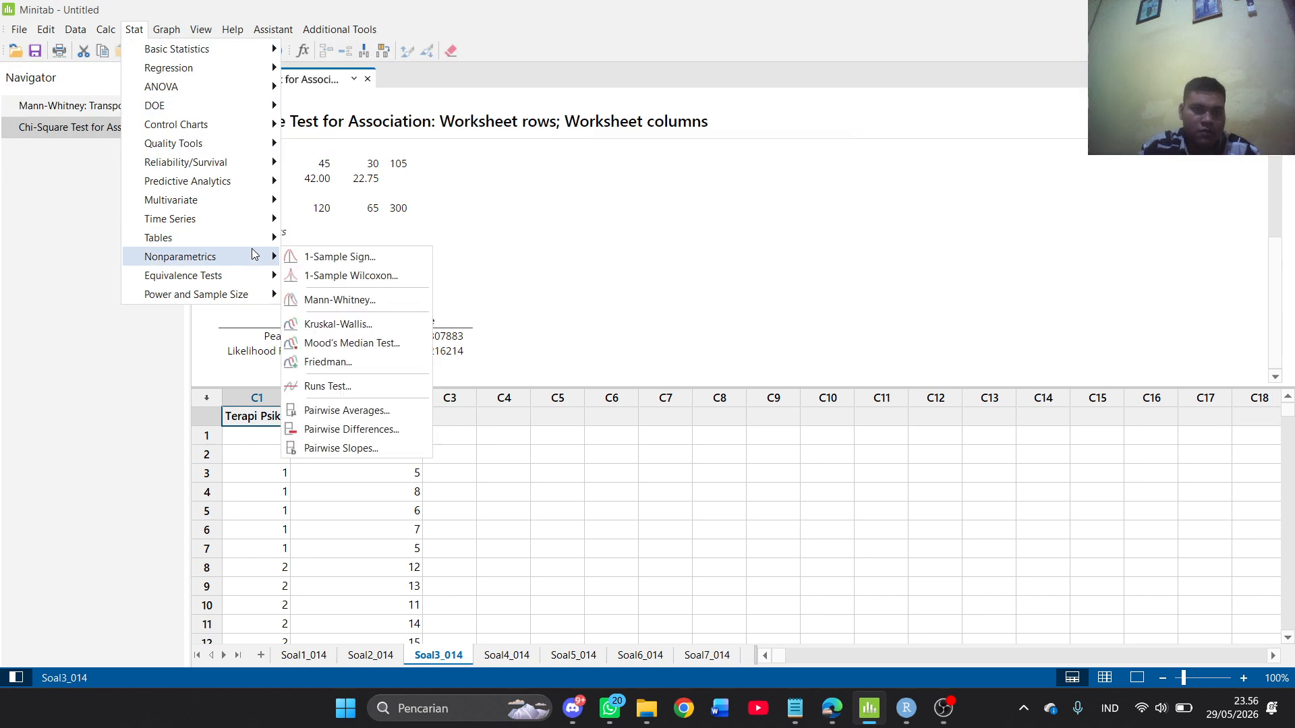
click(362, 325)
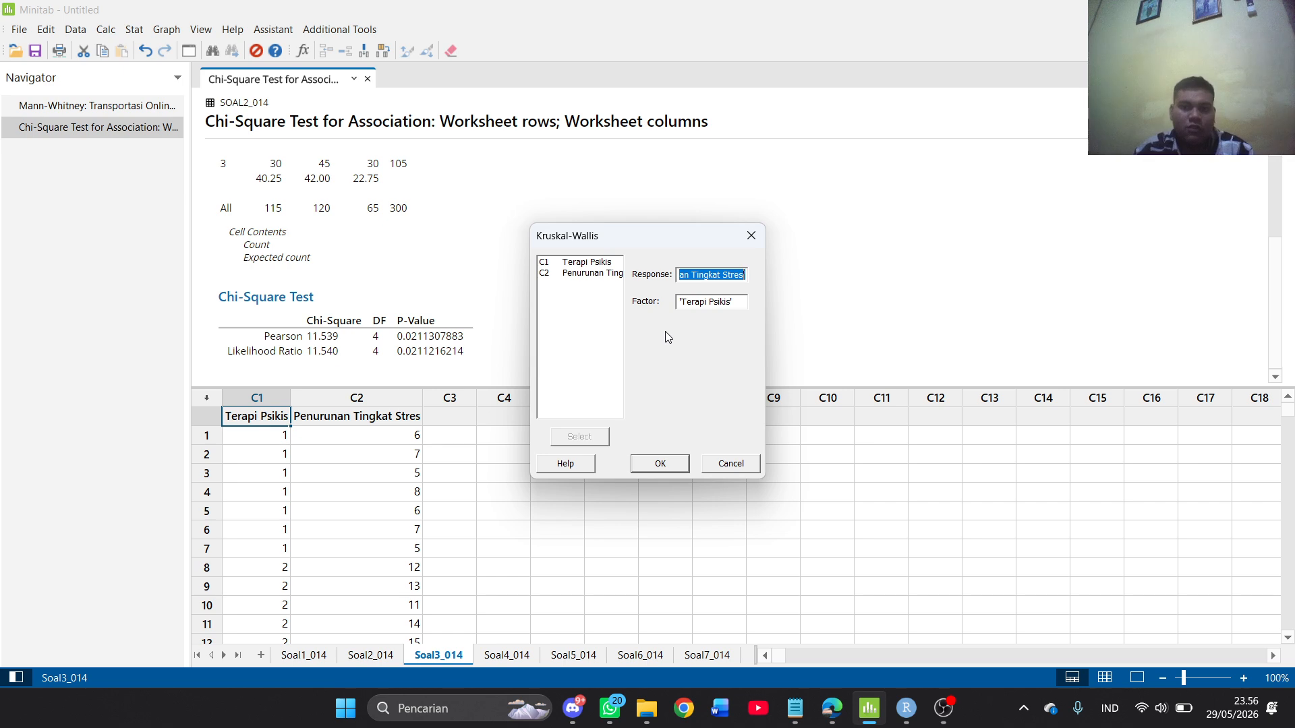
click(660, 465)
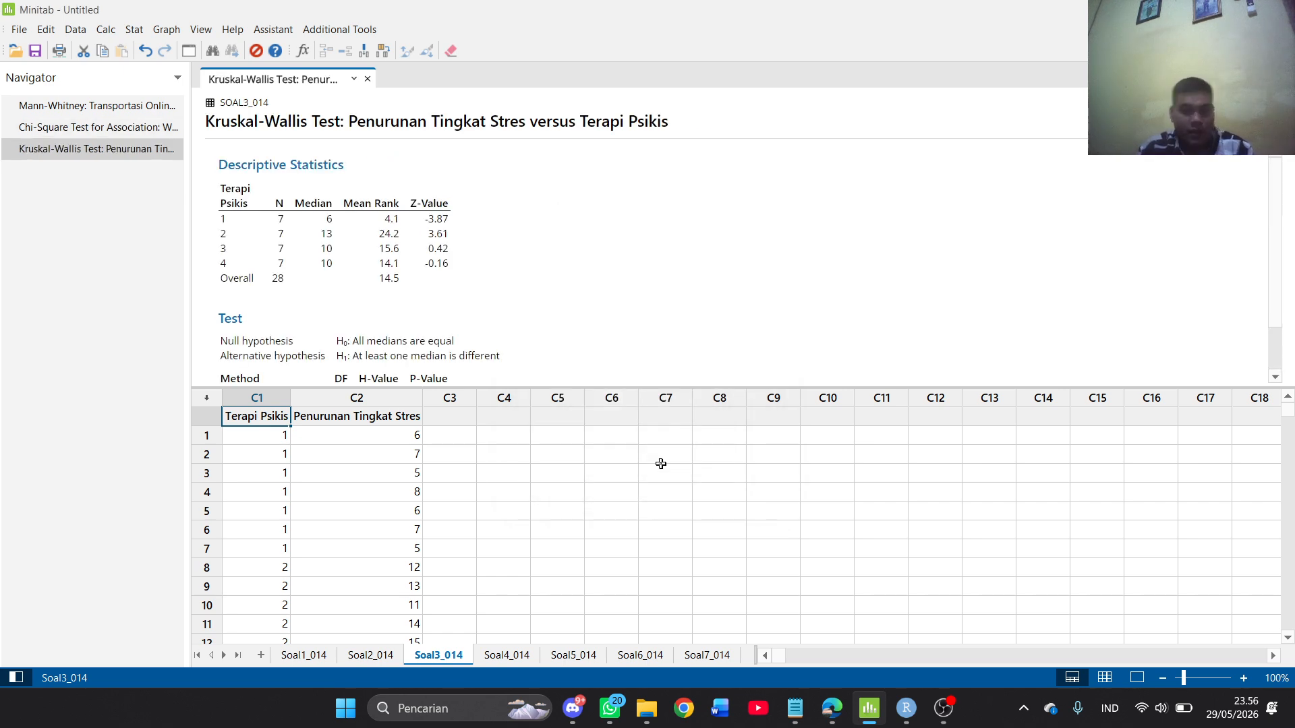
Display the P-Value column of the Kruskal-Wallis Test table with 12 decimal places
scroll(362, 312, down, 2)
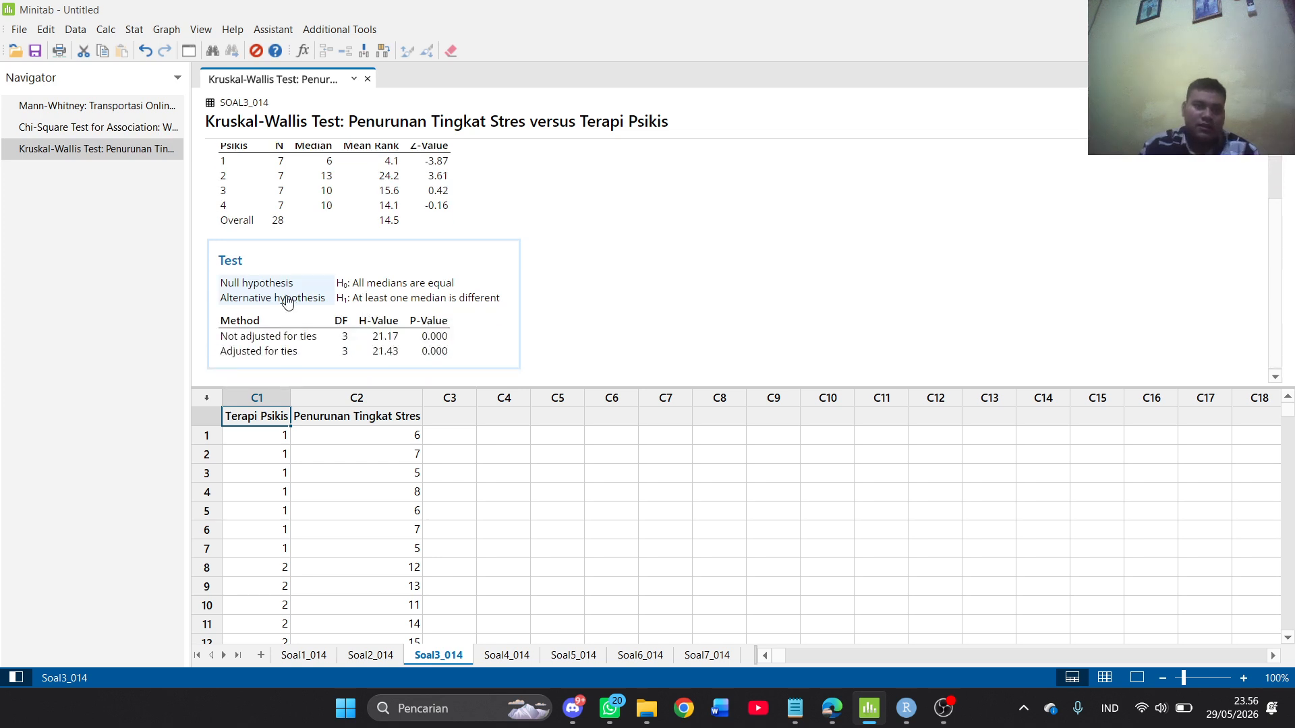
click(438, 344)
right_click(438, 343)
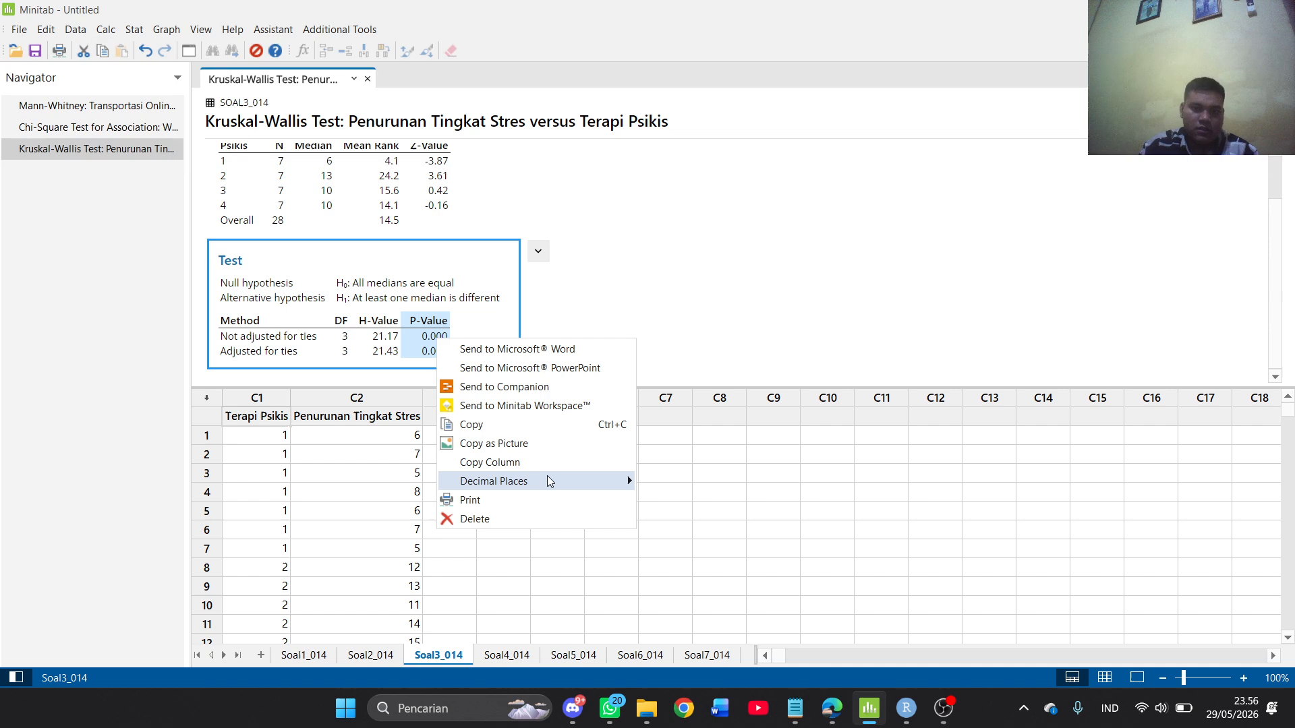
mouse_move(572, 480)
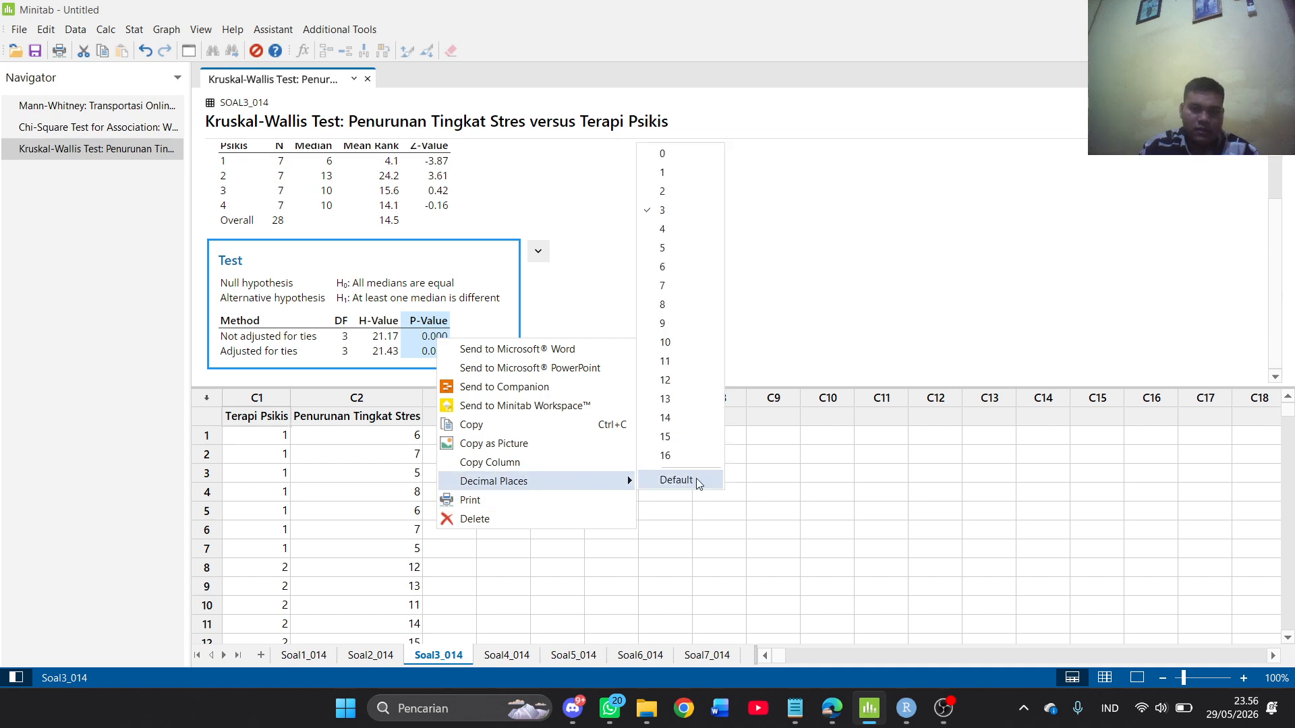
click(694, 379)
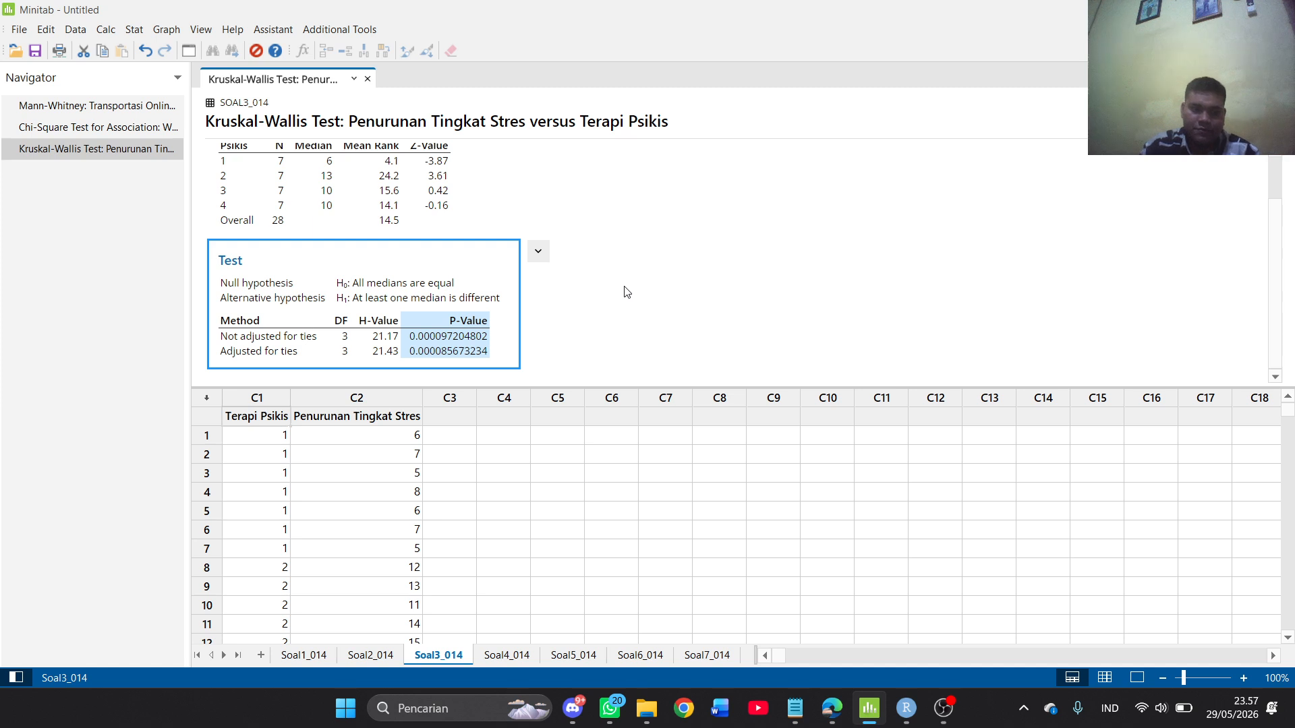
click(594, 321)
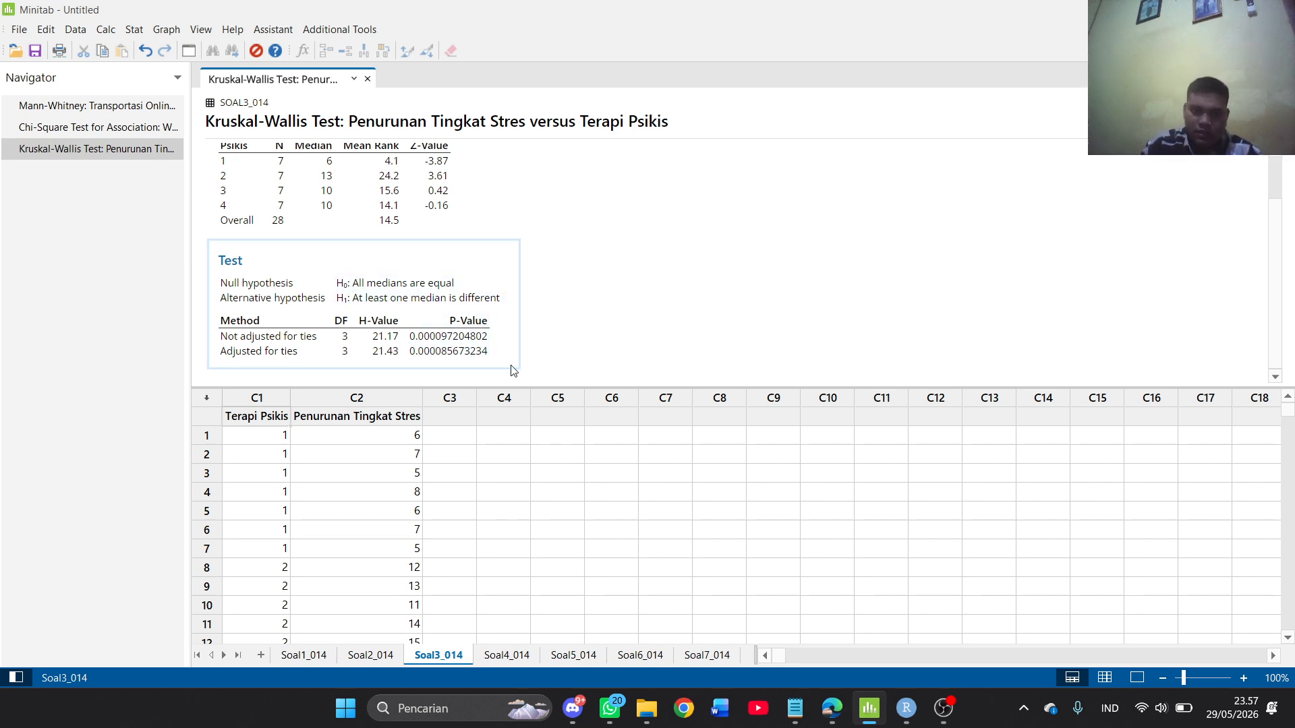
Compare the kruskal.test statistic and p-value in RStudio with Minitab's Kruskal-Wallis output
click(904, 719)
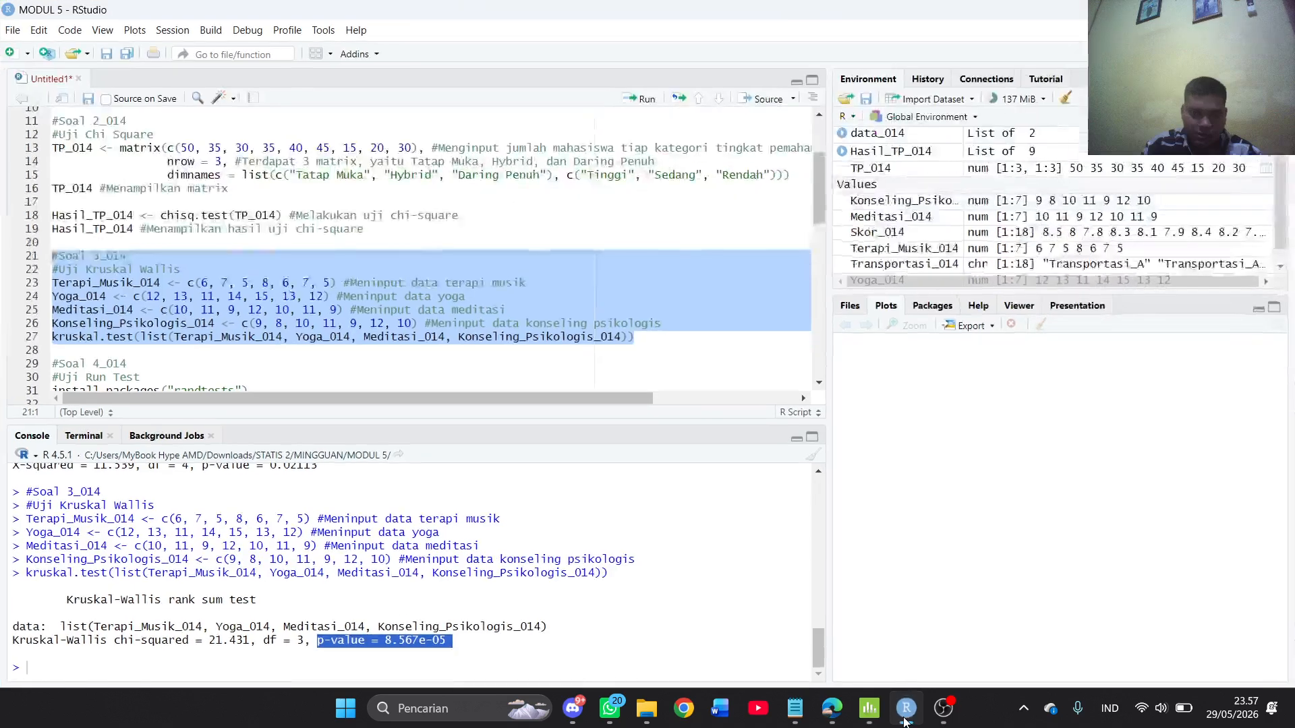
click(904, 718)
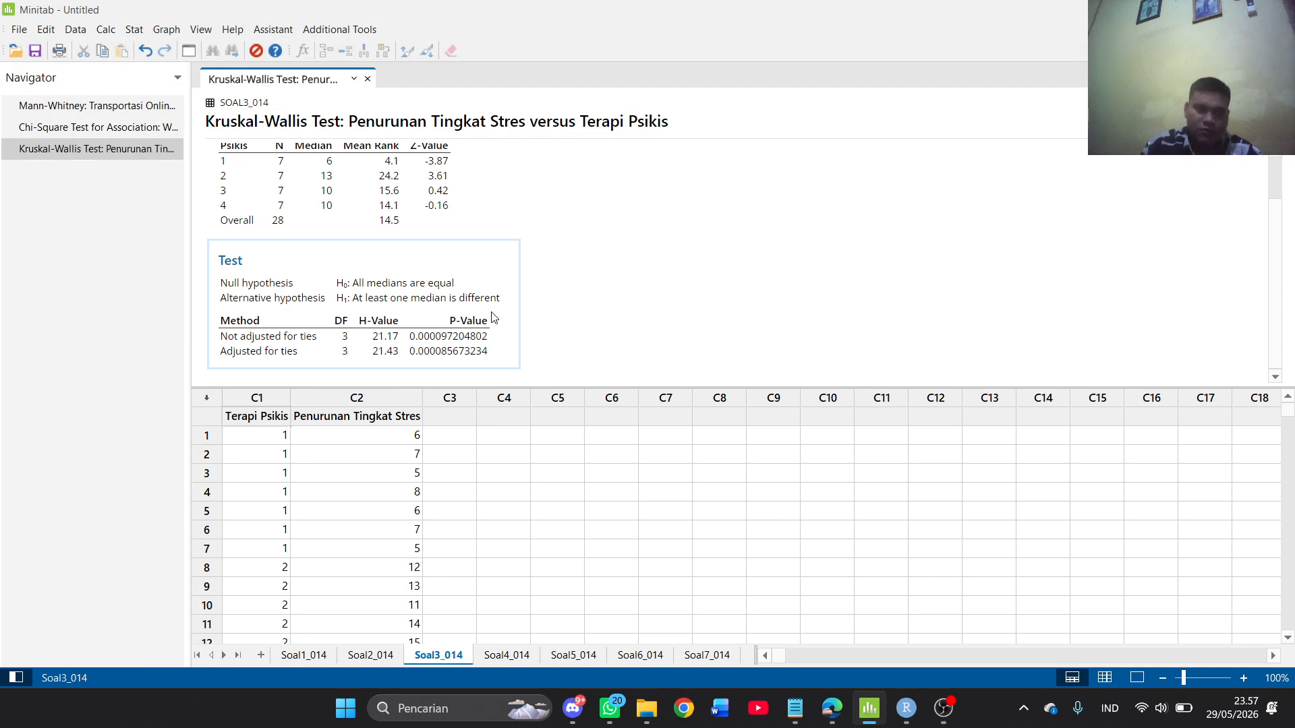
click(905, 708)
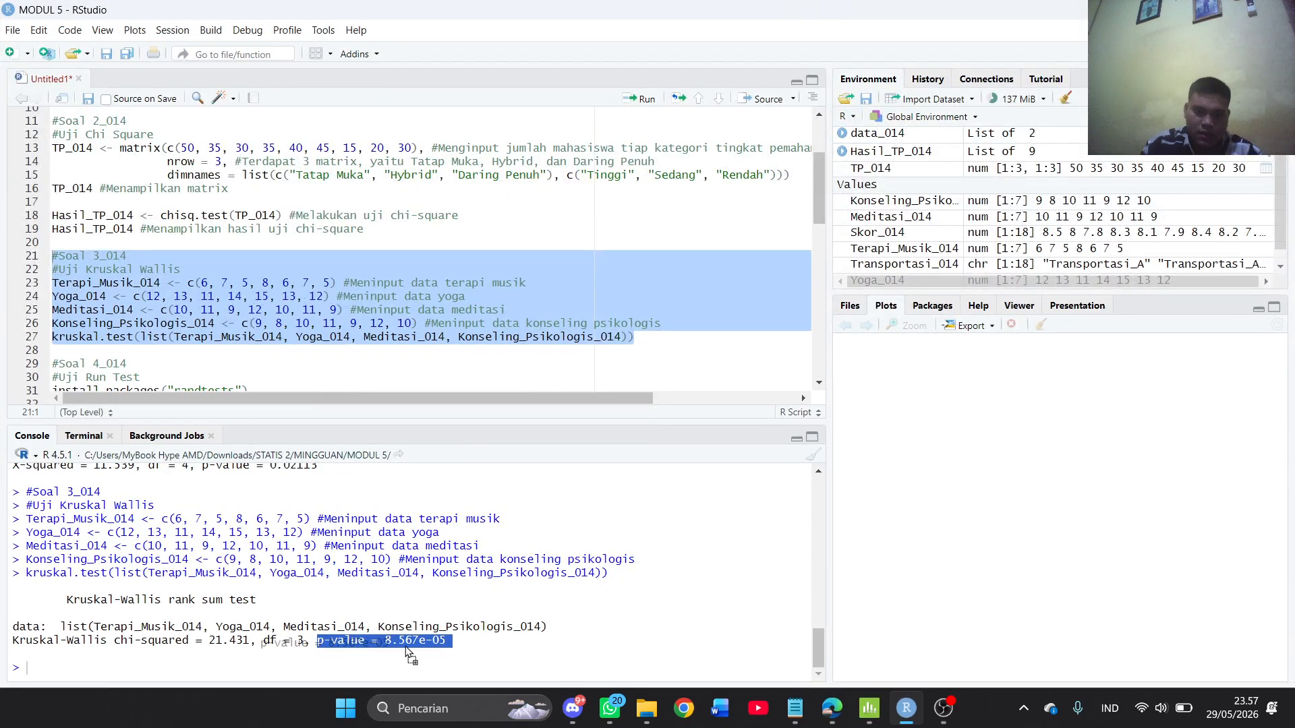
click(384, 641)
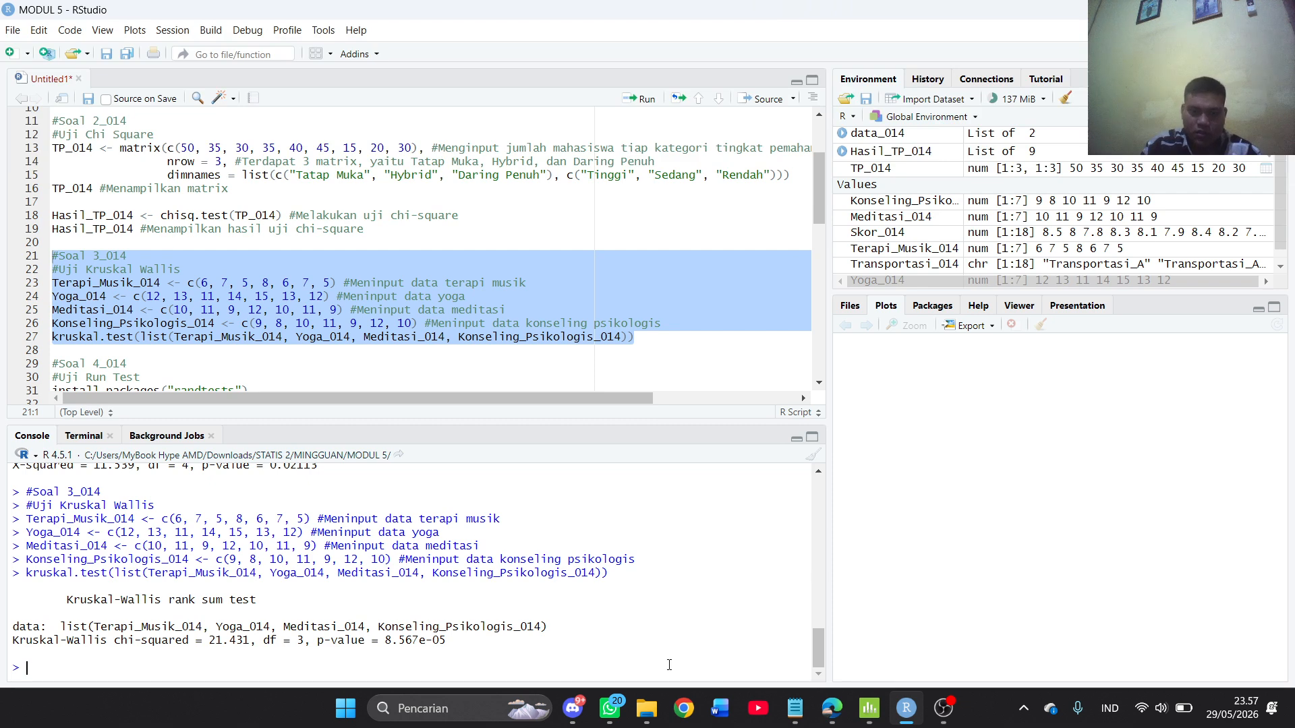
Switch to the module PDF in the browser and read question 4 and Table 4 on the café customer arrival pattern
click(837, 716)
scroll(440, 354, down, 3)
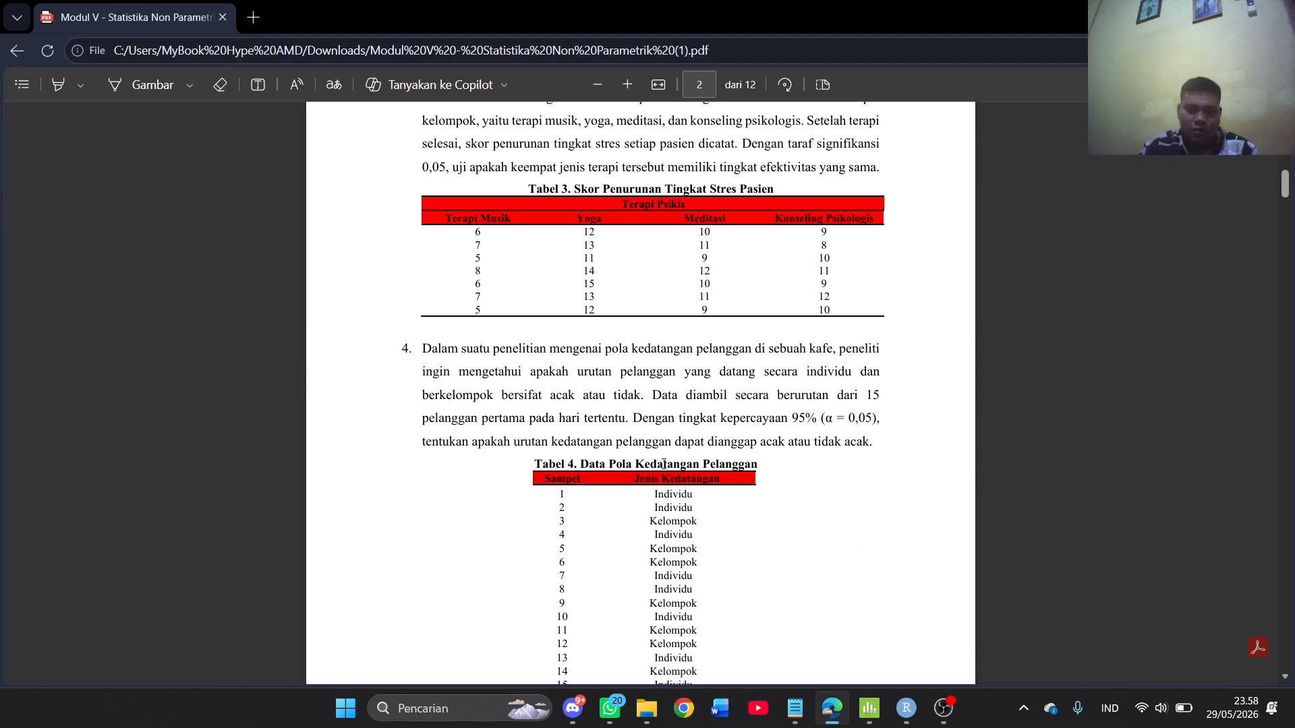
Switch to RStudio and run the Soal 4_014 runs test code, allowing R to restart for installing the randtests and tseries packages
scroll(746, 483, down, 3)
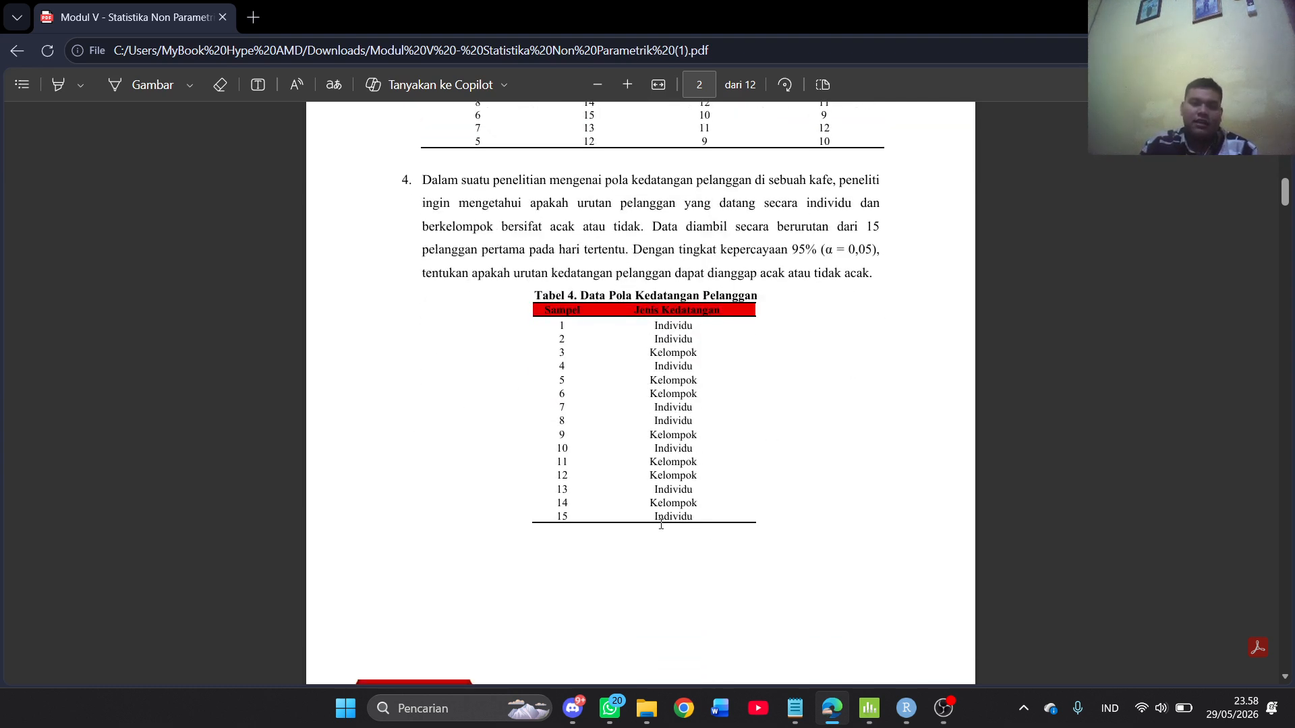
click(906, 708)
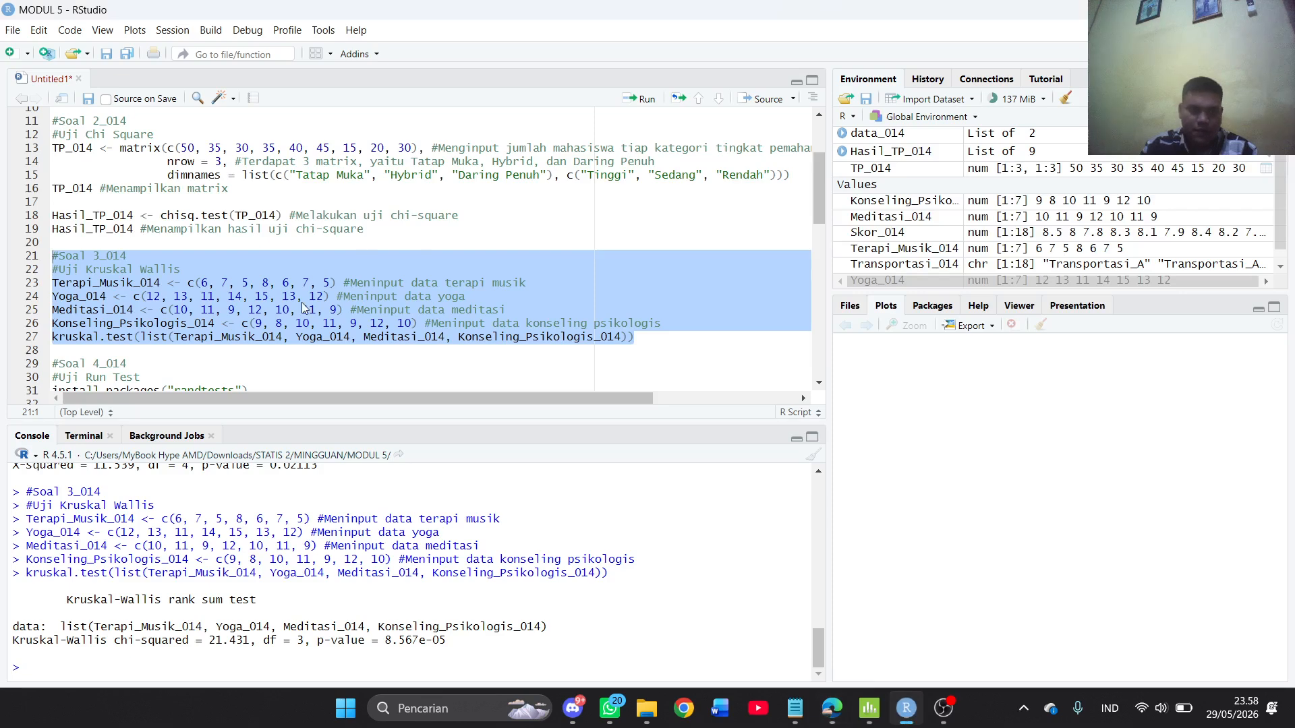
scroll(302, 302, down, 3)
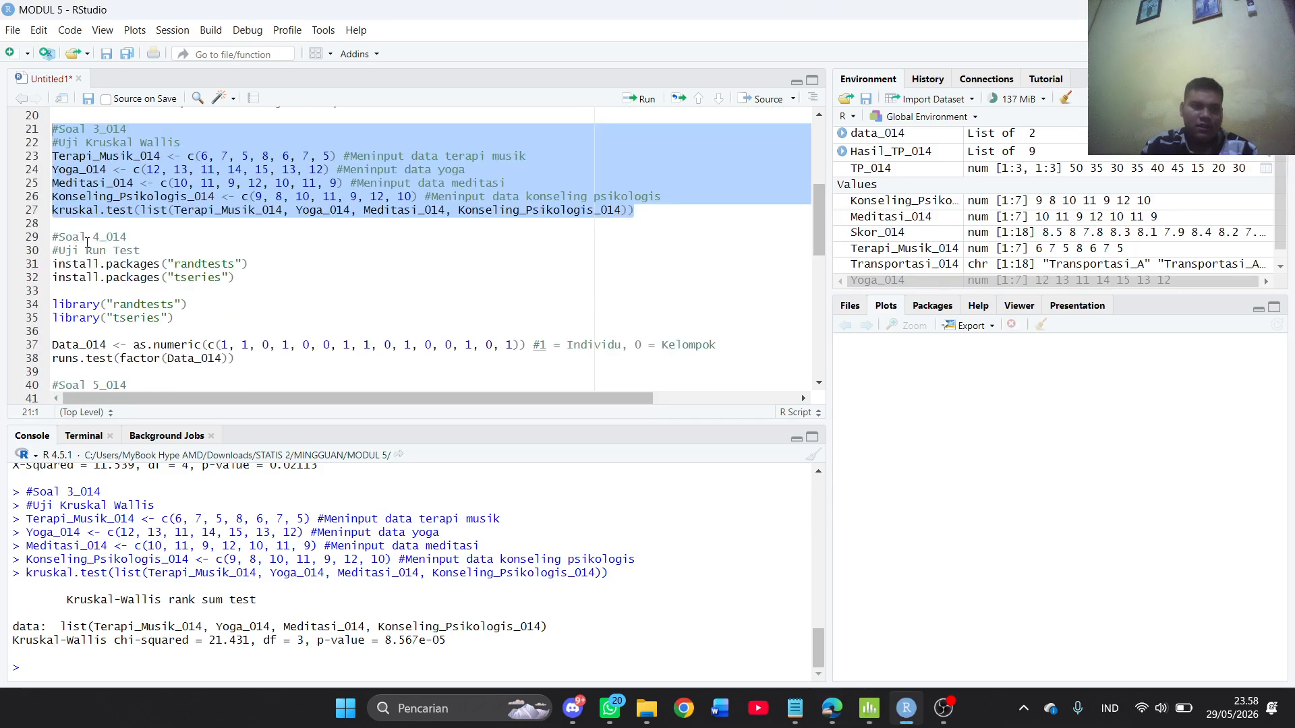
drag(52, 237, 161, 250)
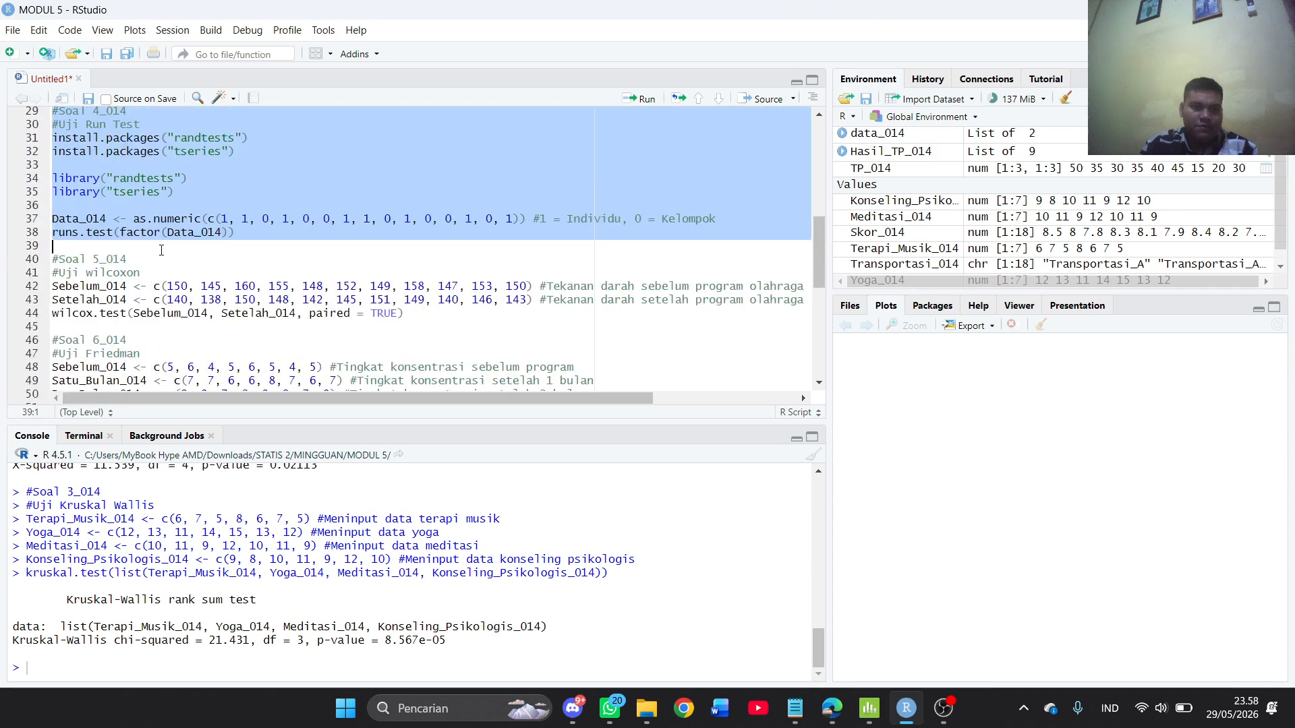
scroll(158, 250, up, 3)
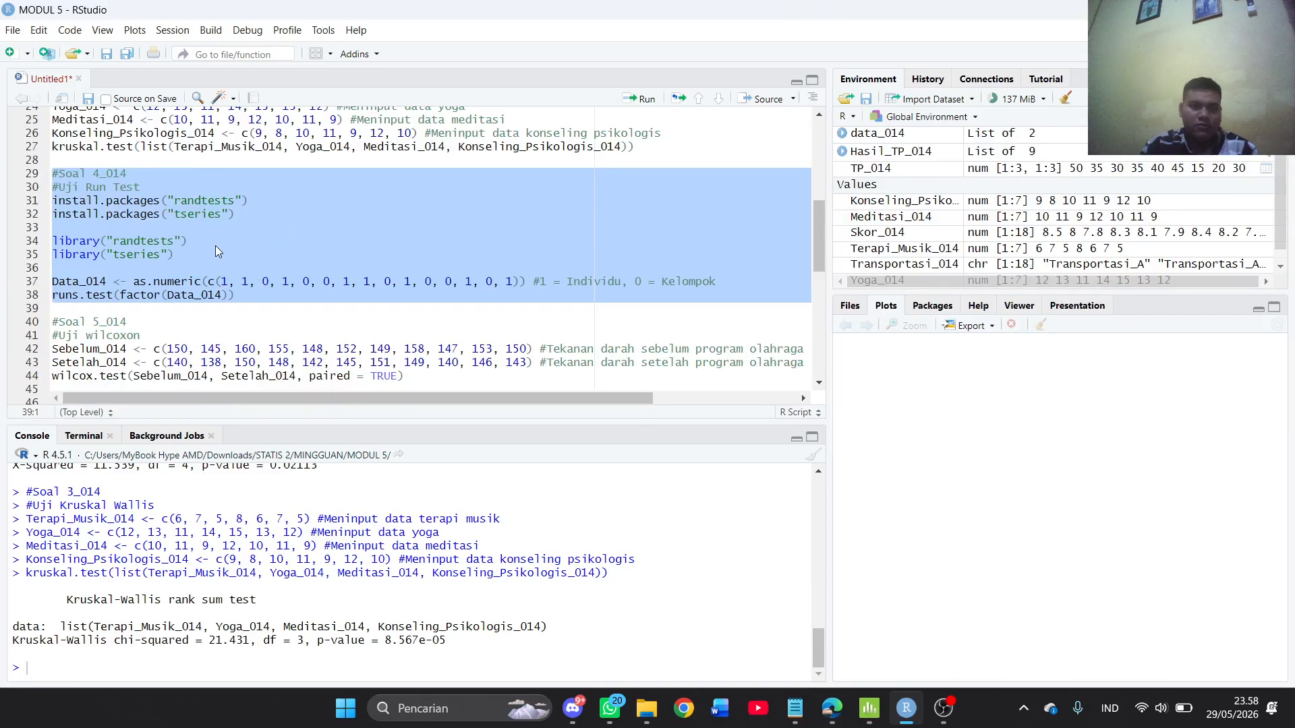
click(641, 99)
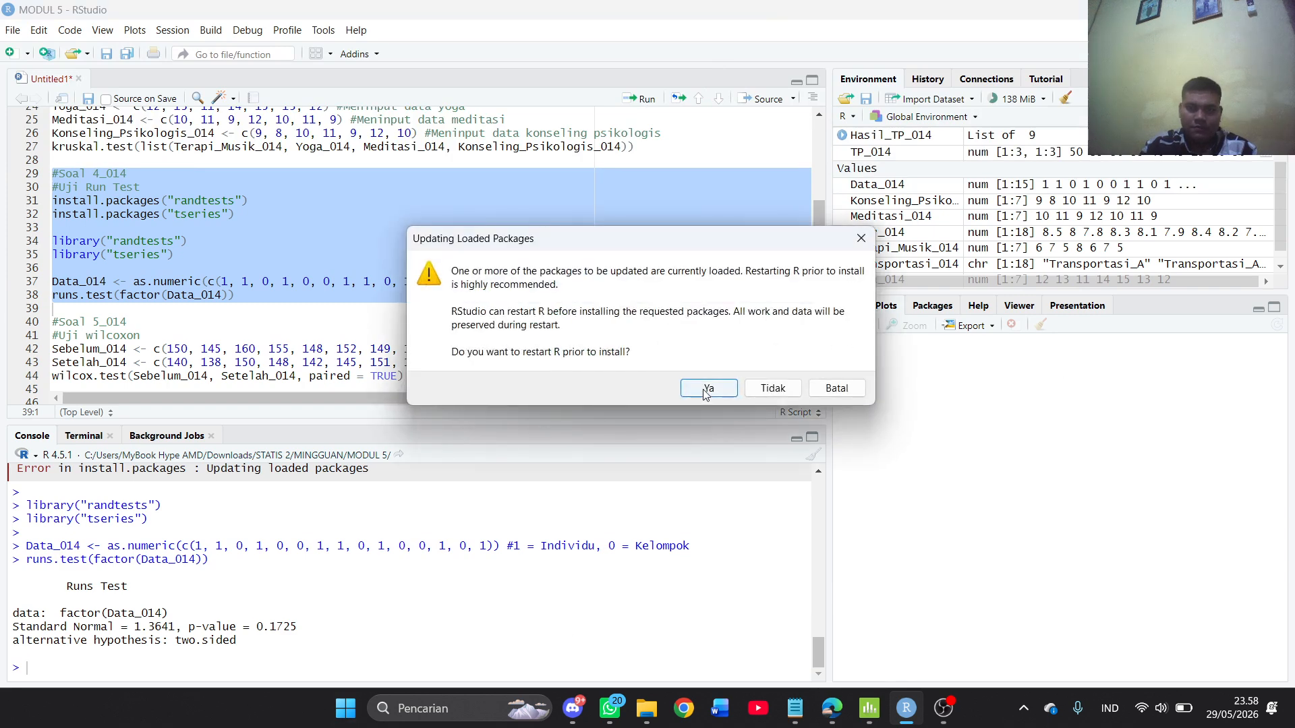
click(707, 387)
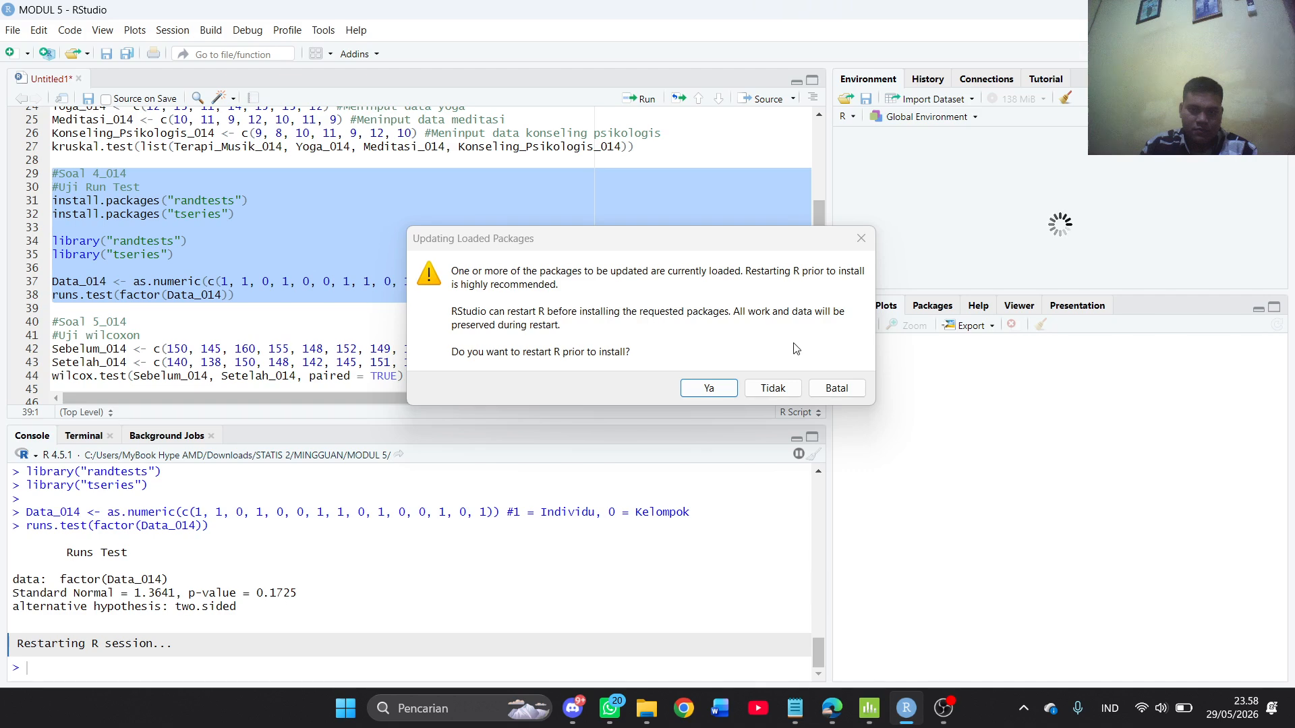
click(710, 389)
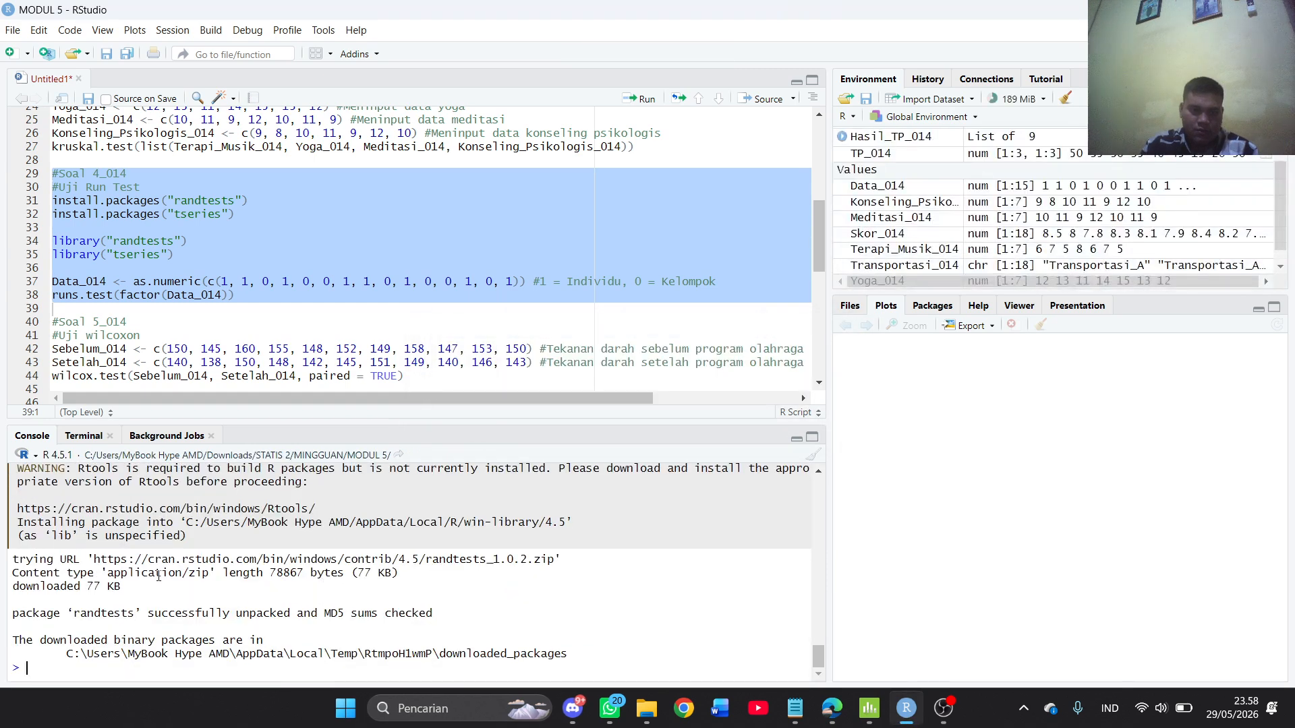
Review the package installation log and the Runs Test statistic and p-value for Data_014 in the console output
drag(162, 613, 224, 615)
click(293, 543)
scroll(286, 598, up, 3)
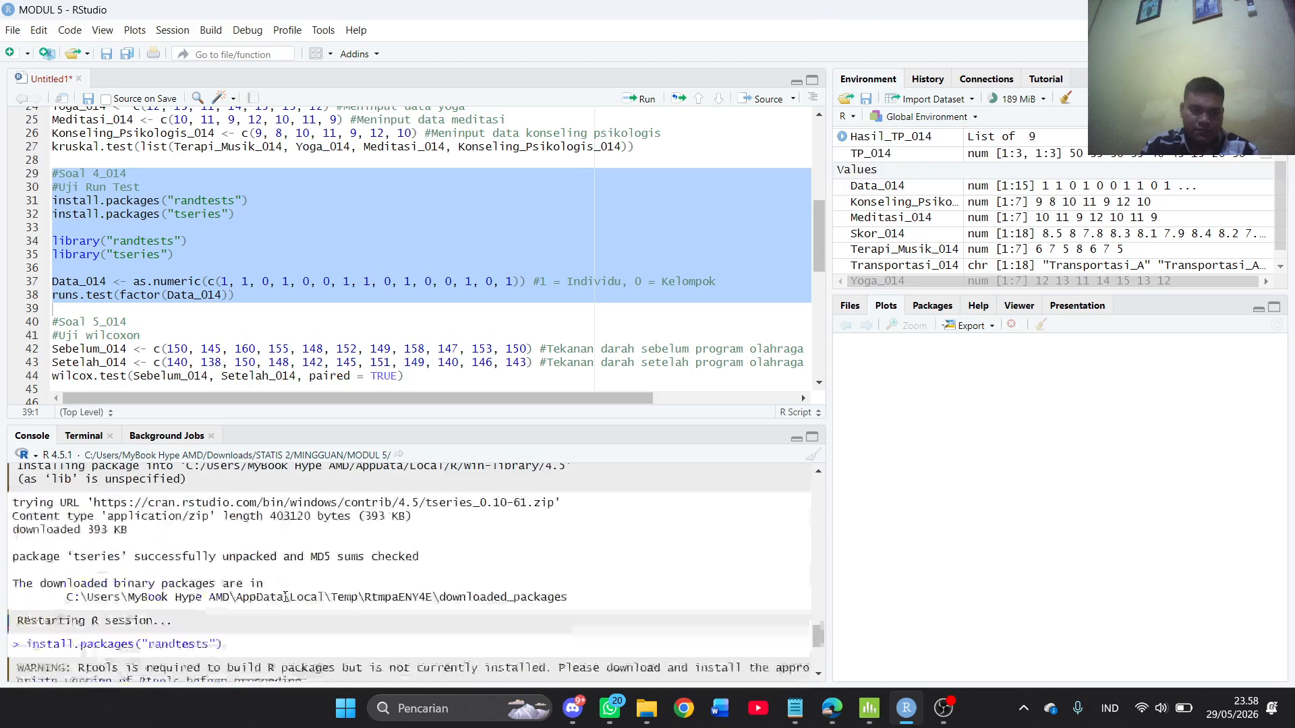
scroll(287, 597, down, 3)
scroll(289, 598, up, 5)
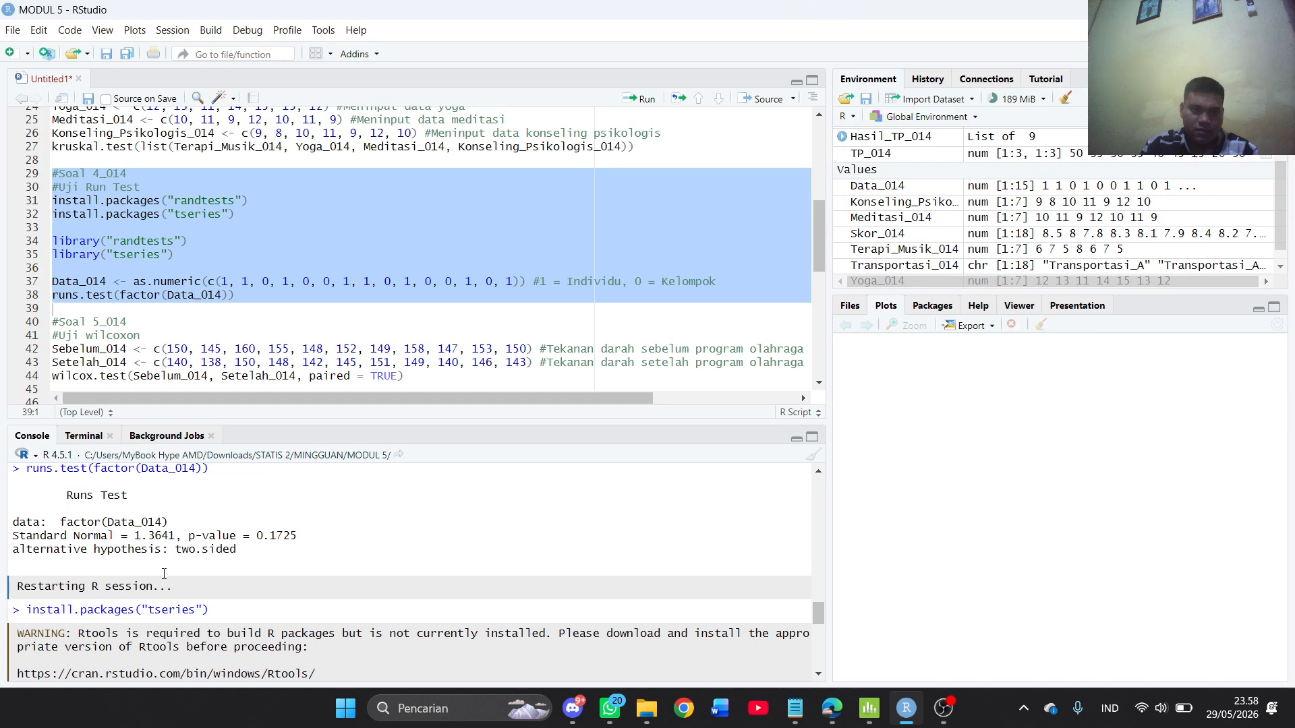
scroll(164, 574, up, 2)
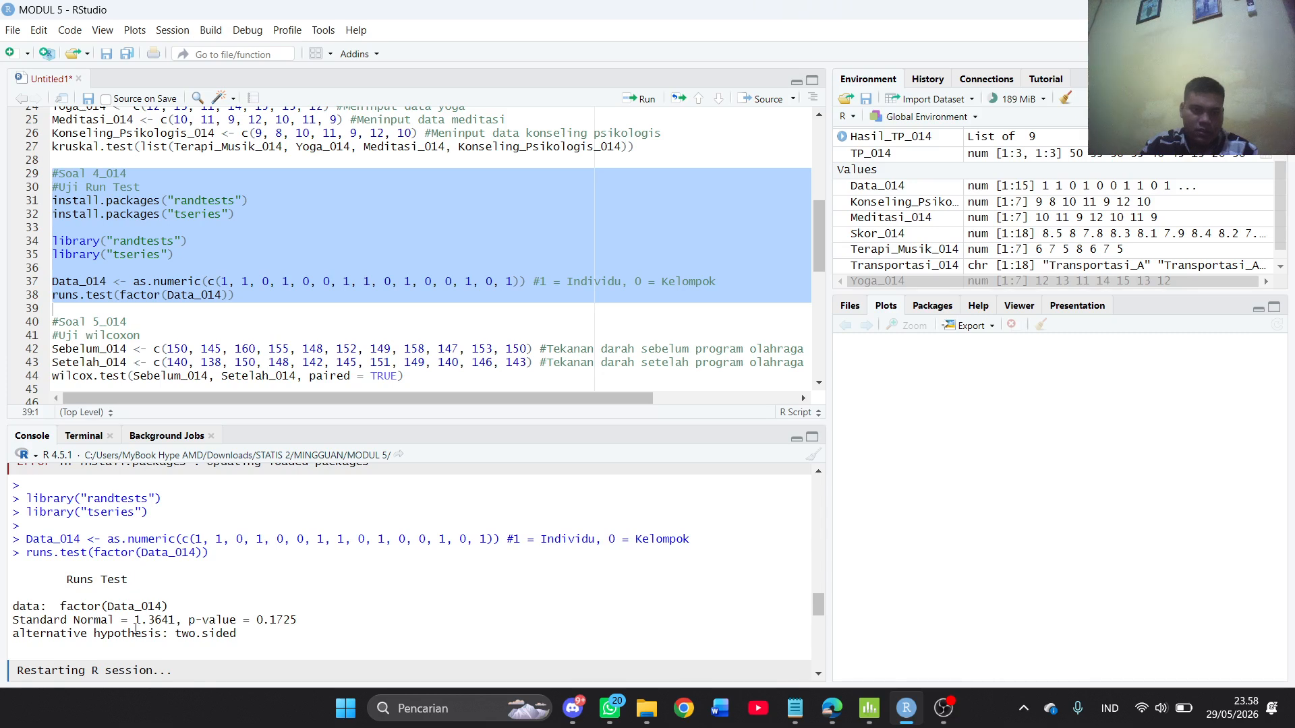
drag(134, 624, 179, 626)
Switch to Minitab and perform a Runs Test on Jenis Kedatangan from worksheet Soal4_014, above and below the mean
click(869, 708)
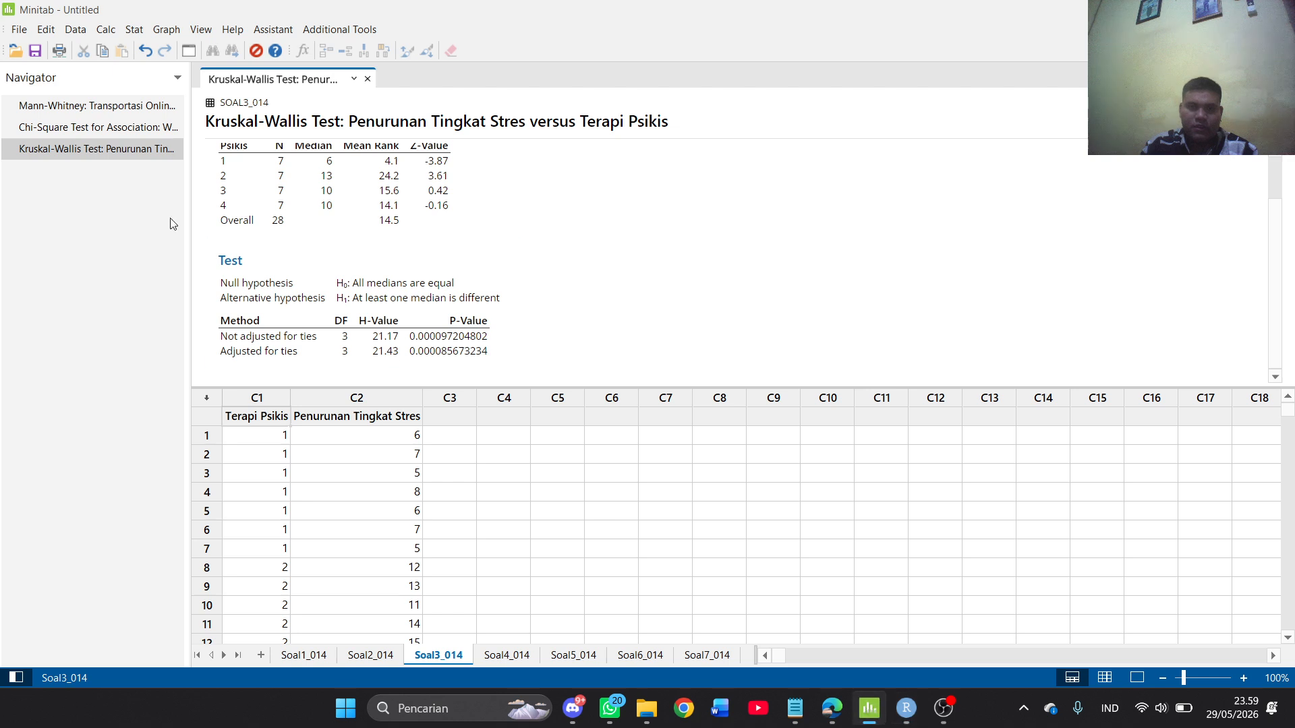
click(514, 658)
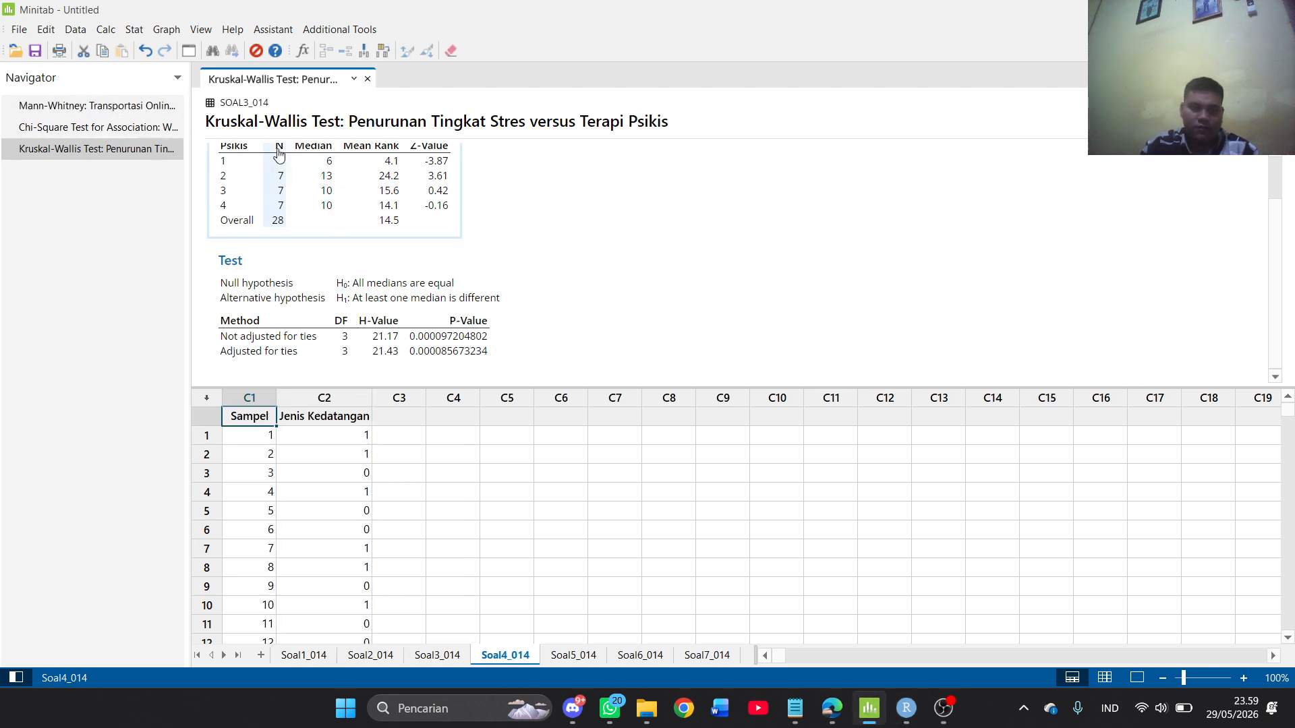
click(906, 709)
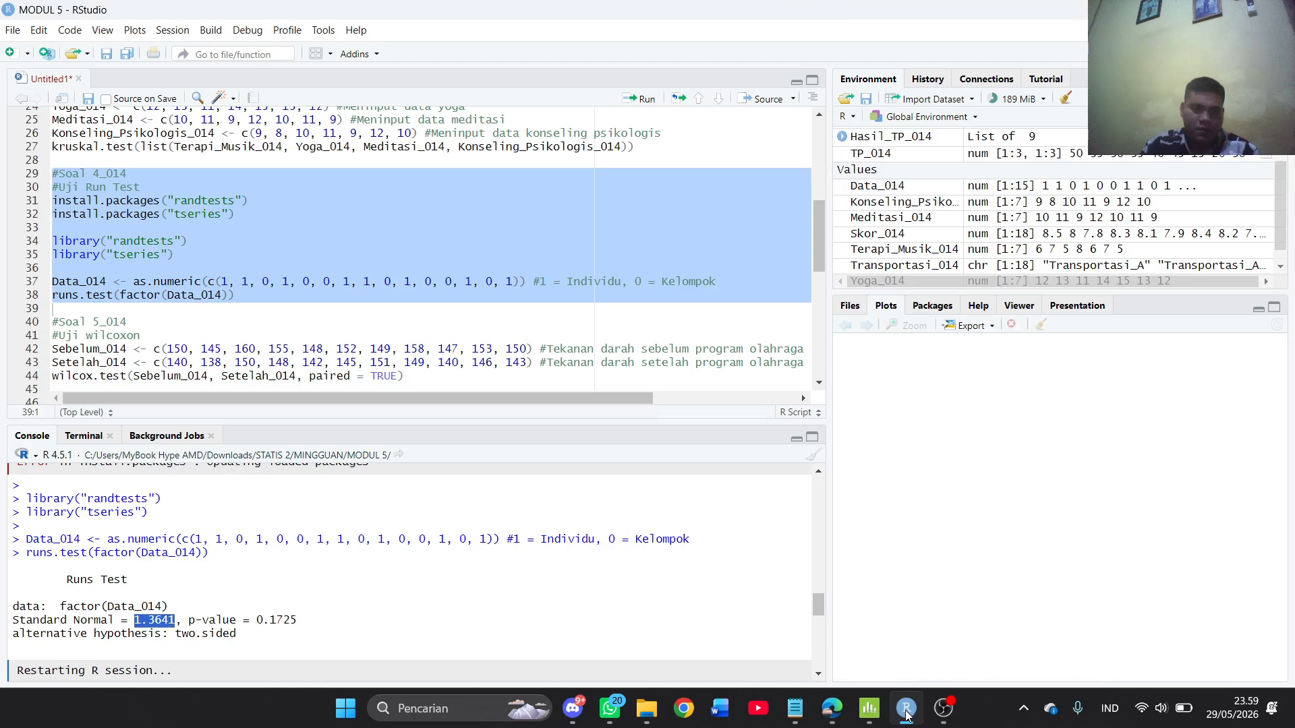
click(907, 709)
click(132, 30)
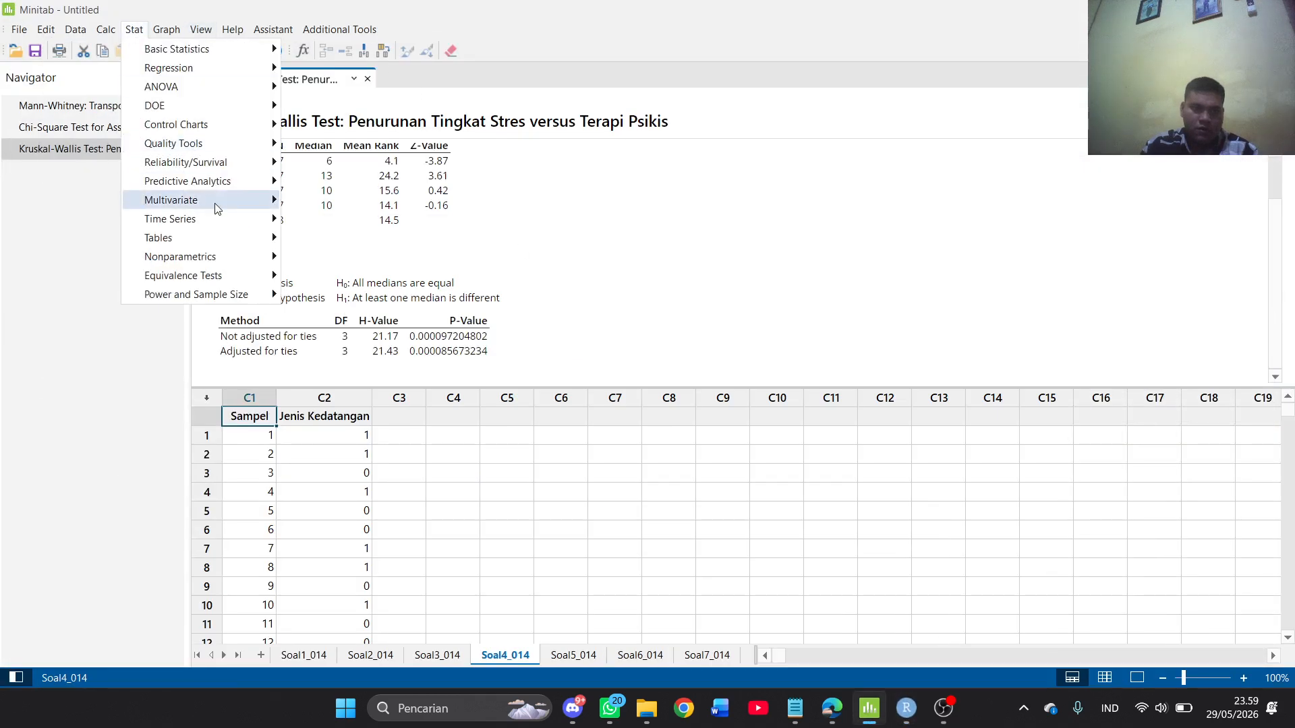
mouse_move(233, 258)
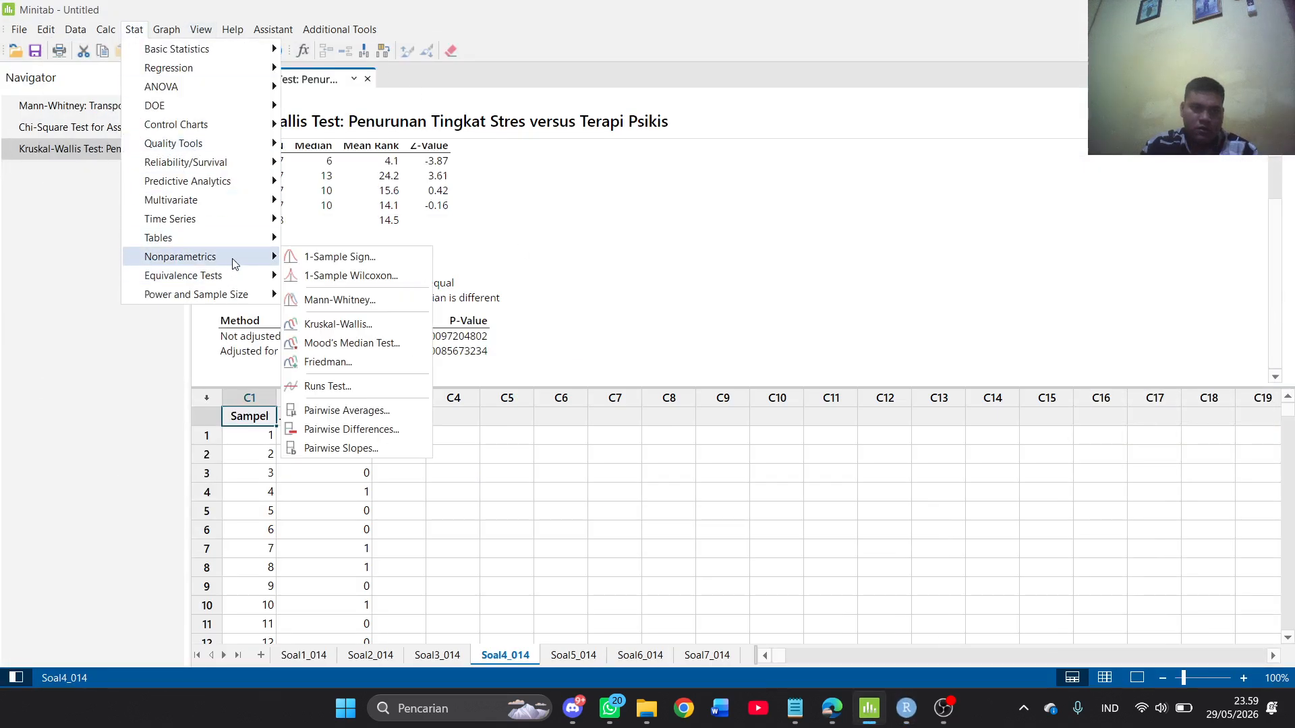
click(331, 386)
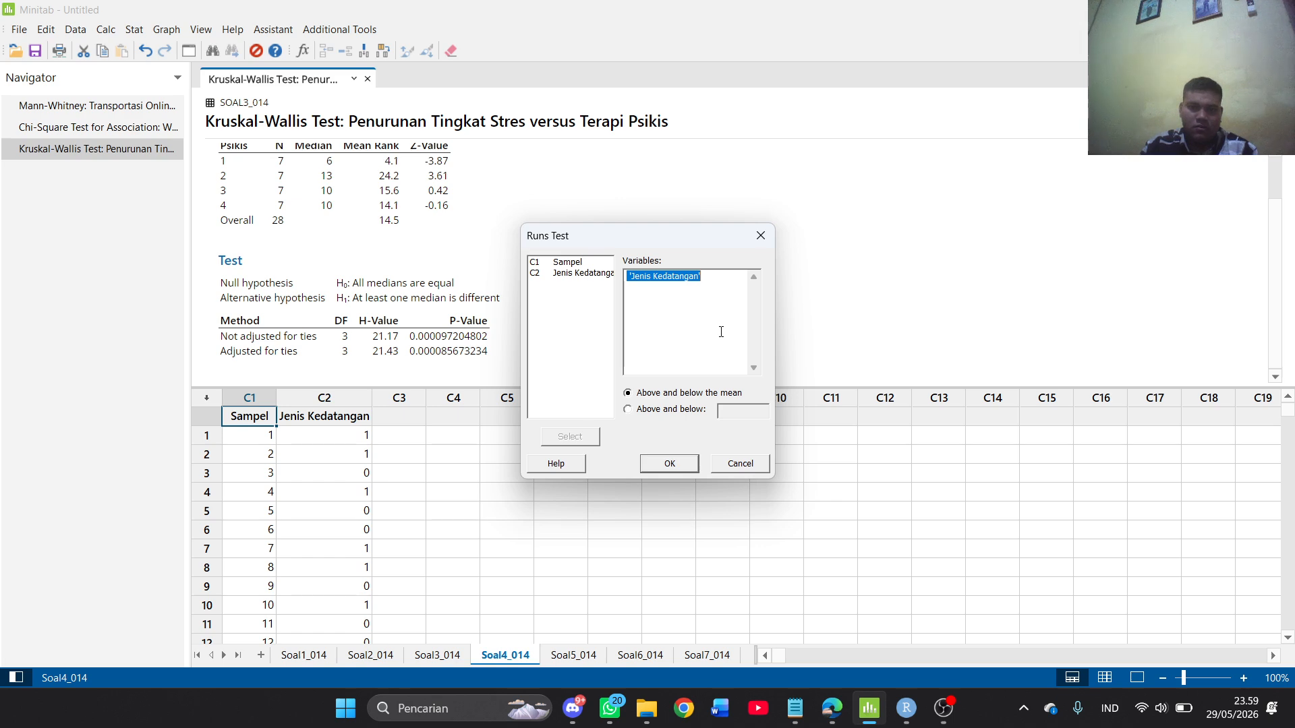
click(682, 471)
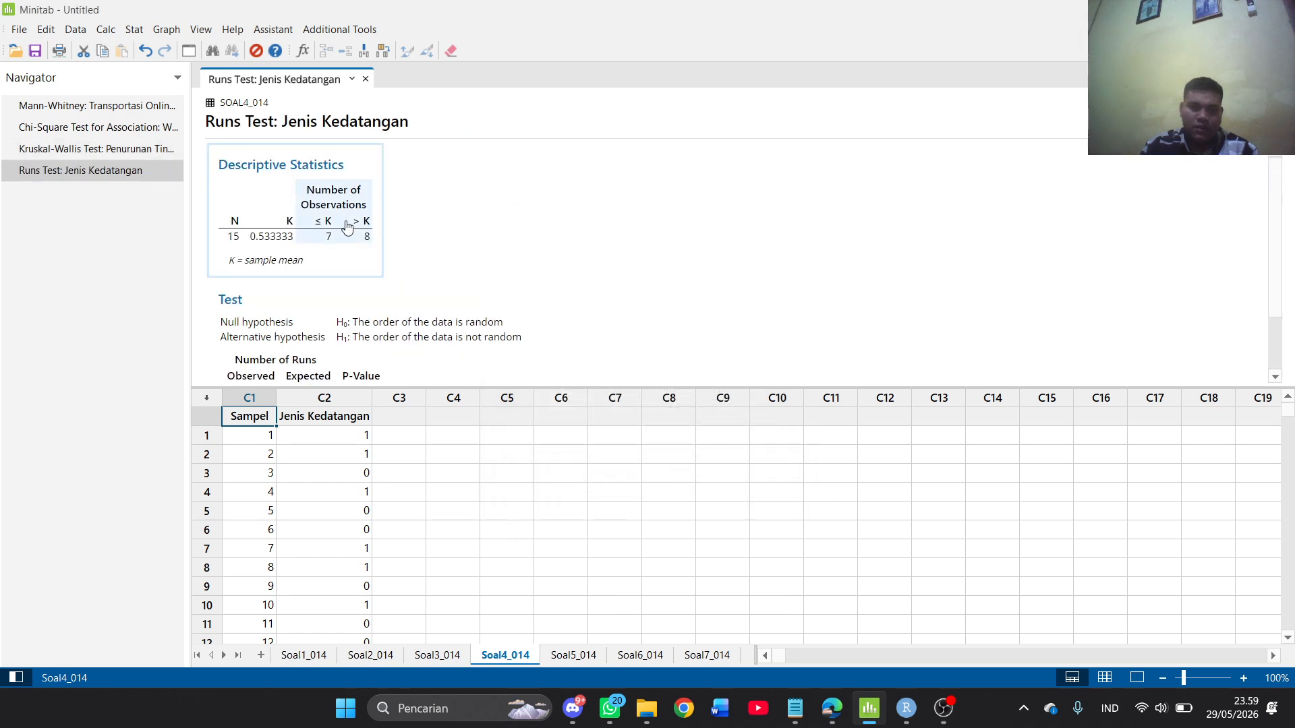
Compare the p-value in Minitab's Runs Test table with the runs.test output in RStudio
click(915, 720)
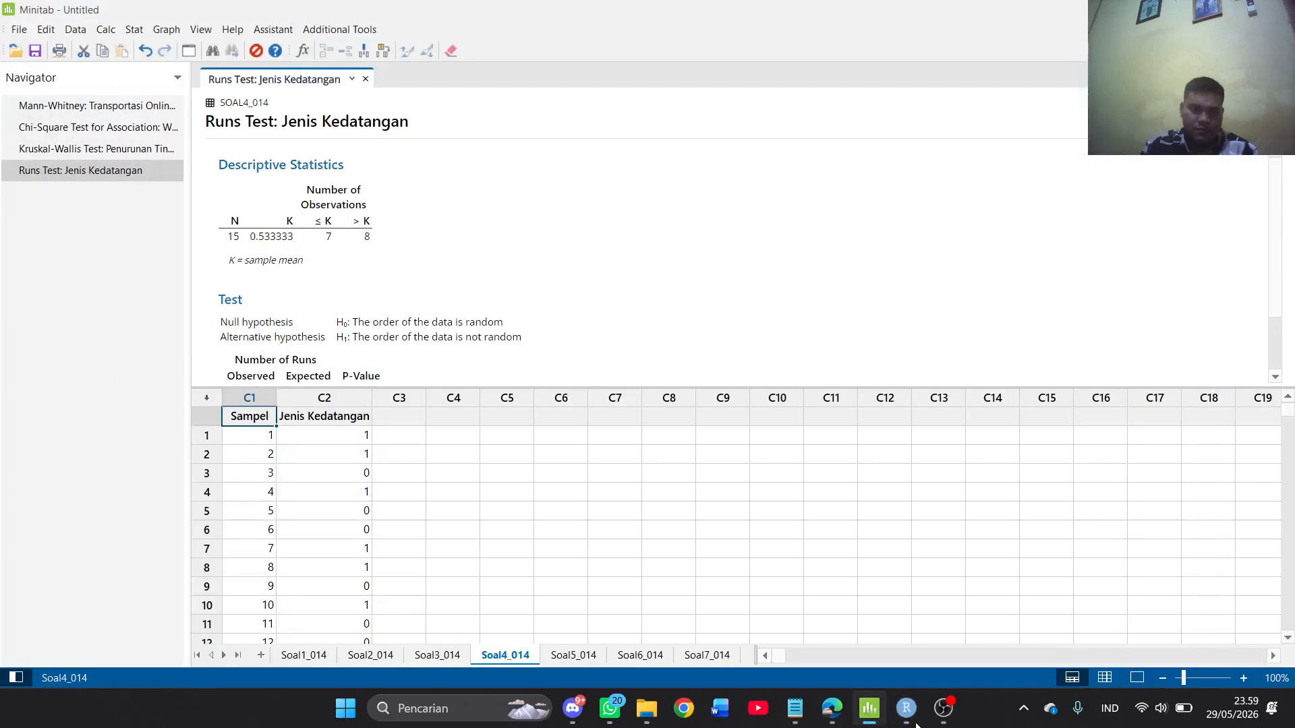
scroll(661, 283, down, 2)
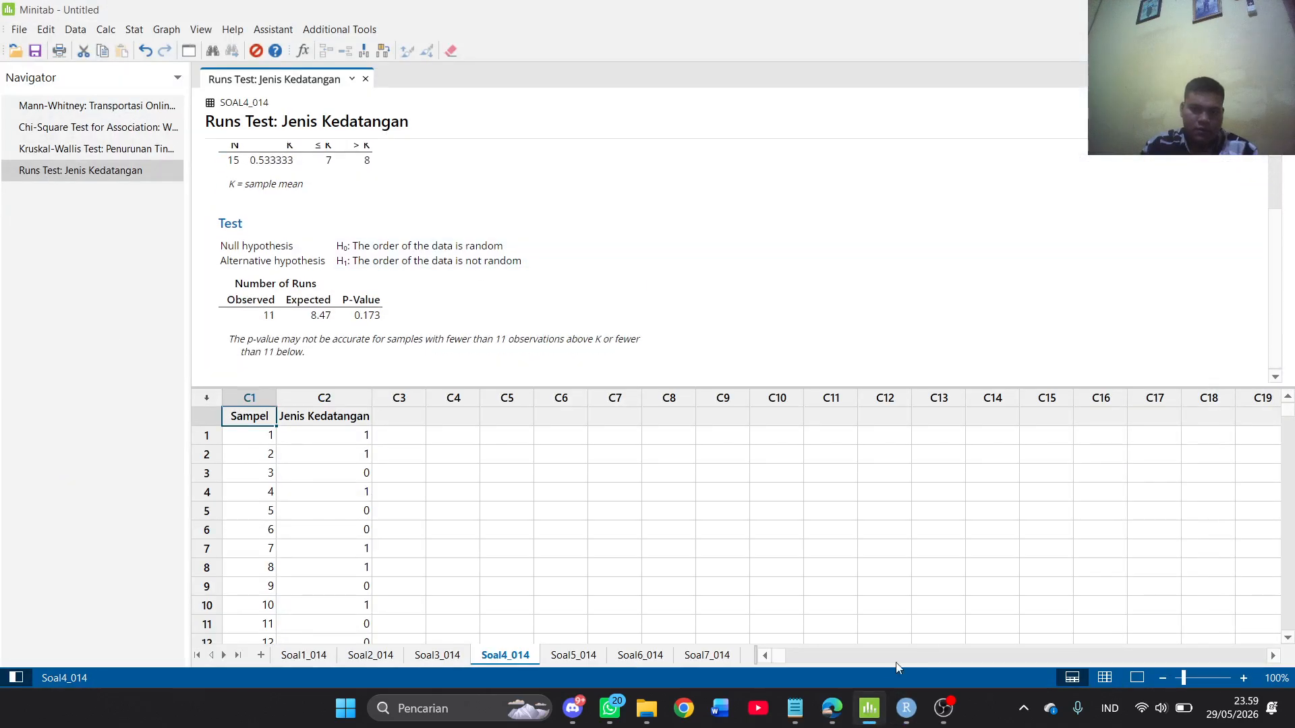
click(904, 721)
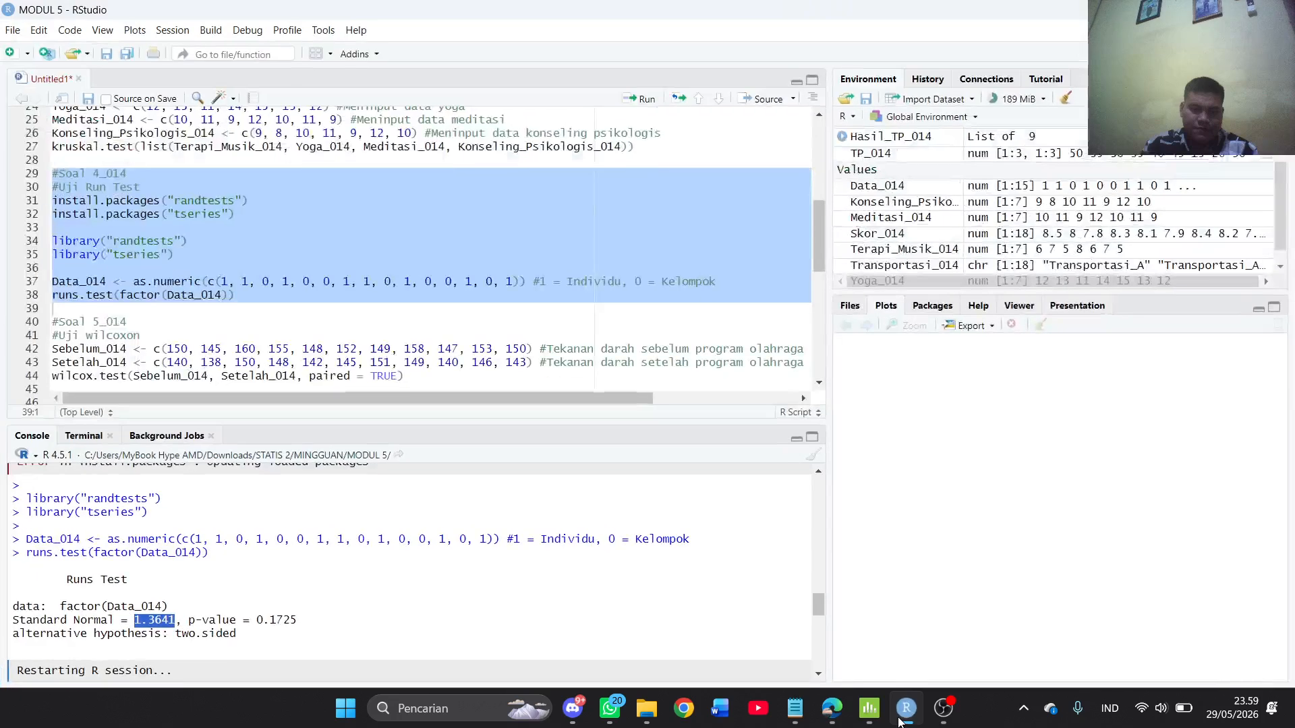
click(904, 721)
Display the P-Value column of the Runs Test table with 11 decimal places
click(364, 314)
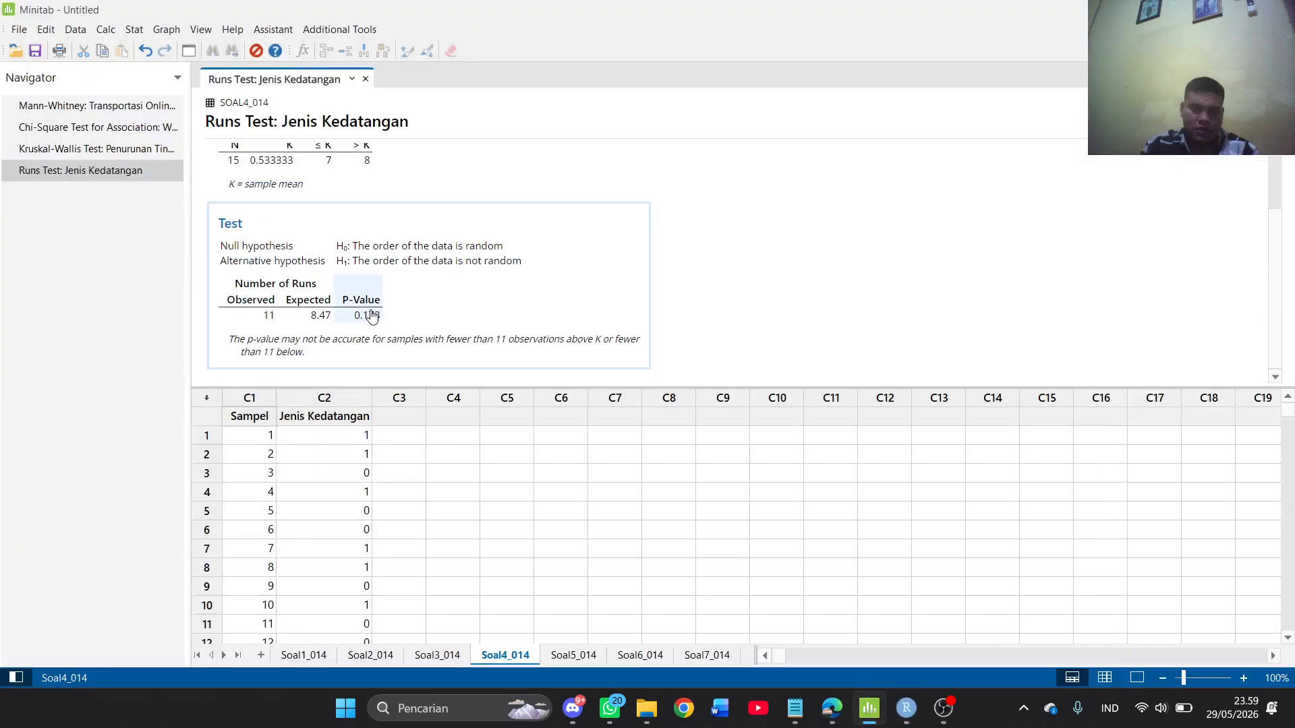
right_click(371, 312)
mouse_move(471, 451)
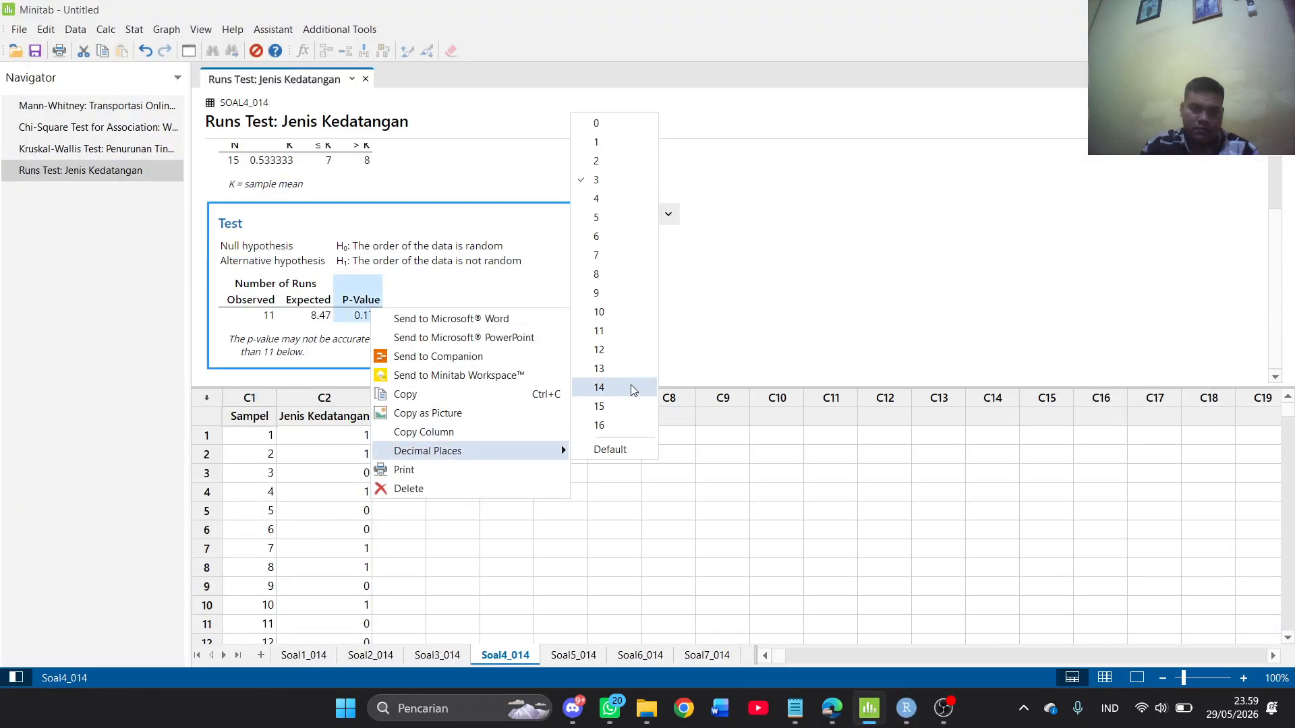
click(634, 330)
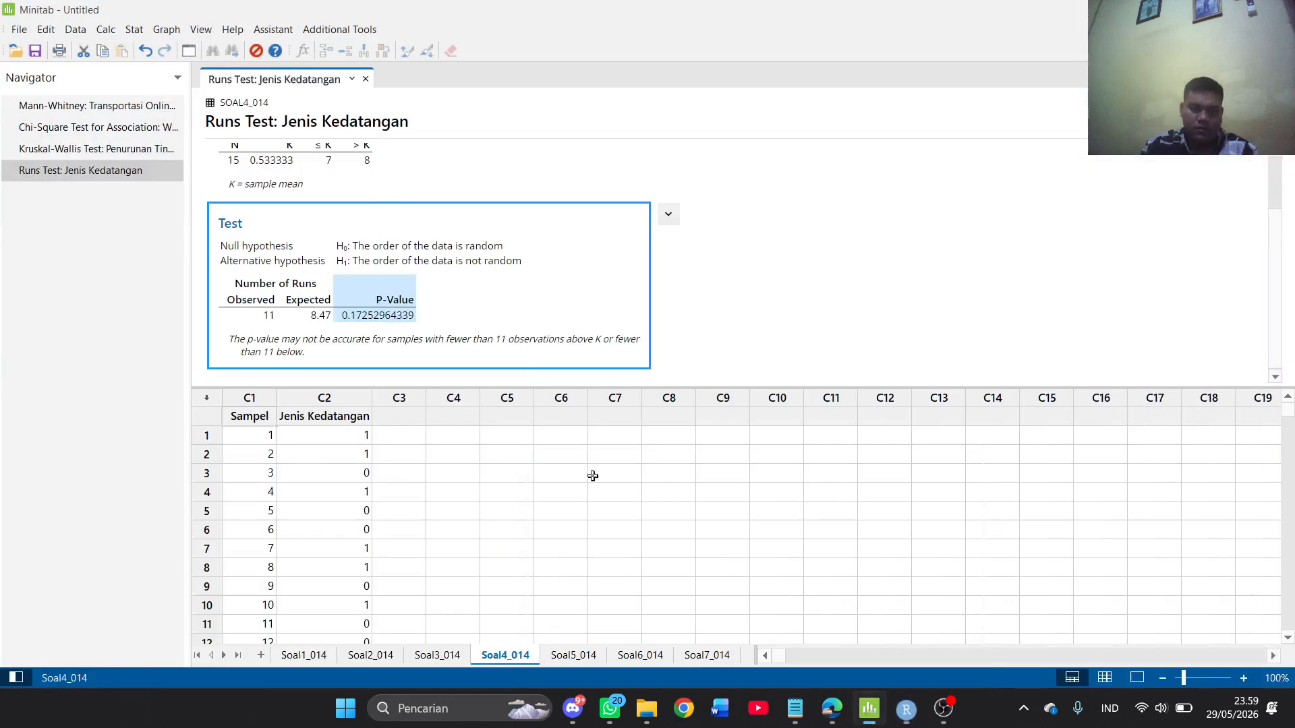
drag(349, 321, 282, 324)
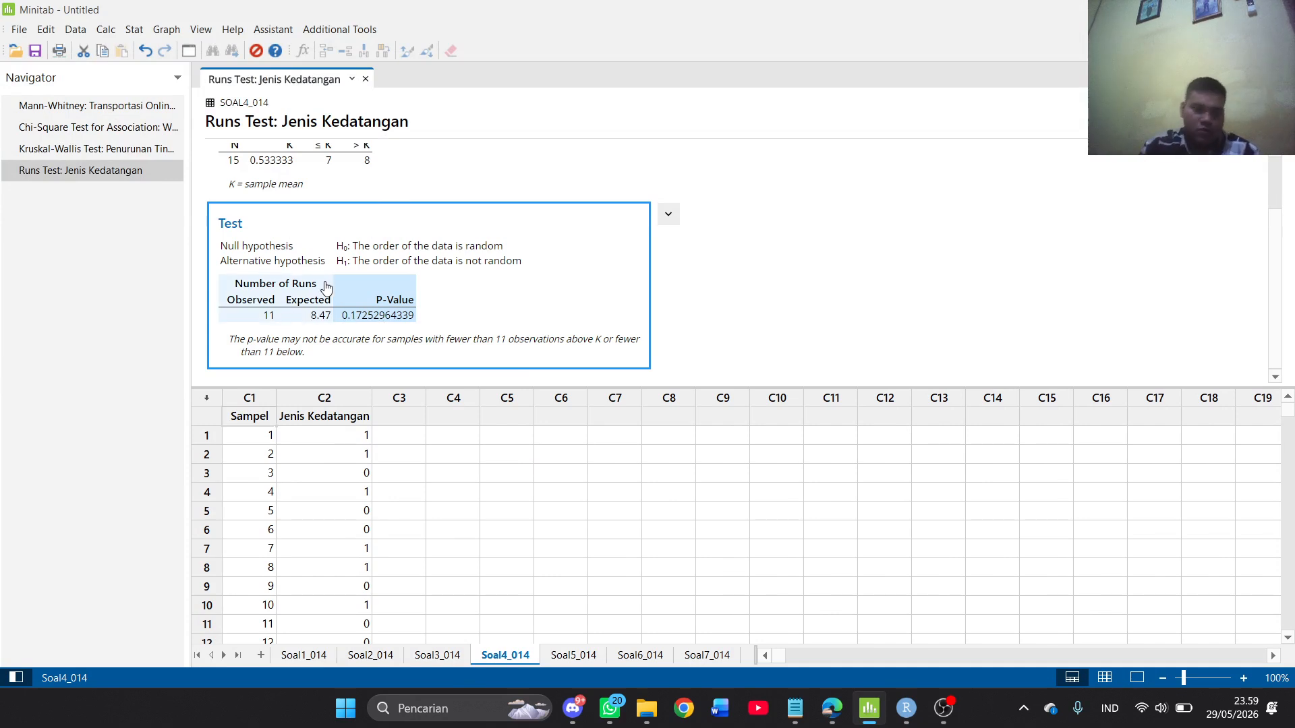
click(354, 308)
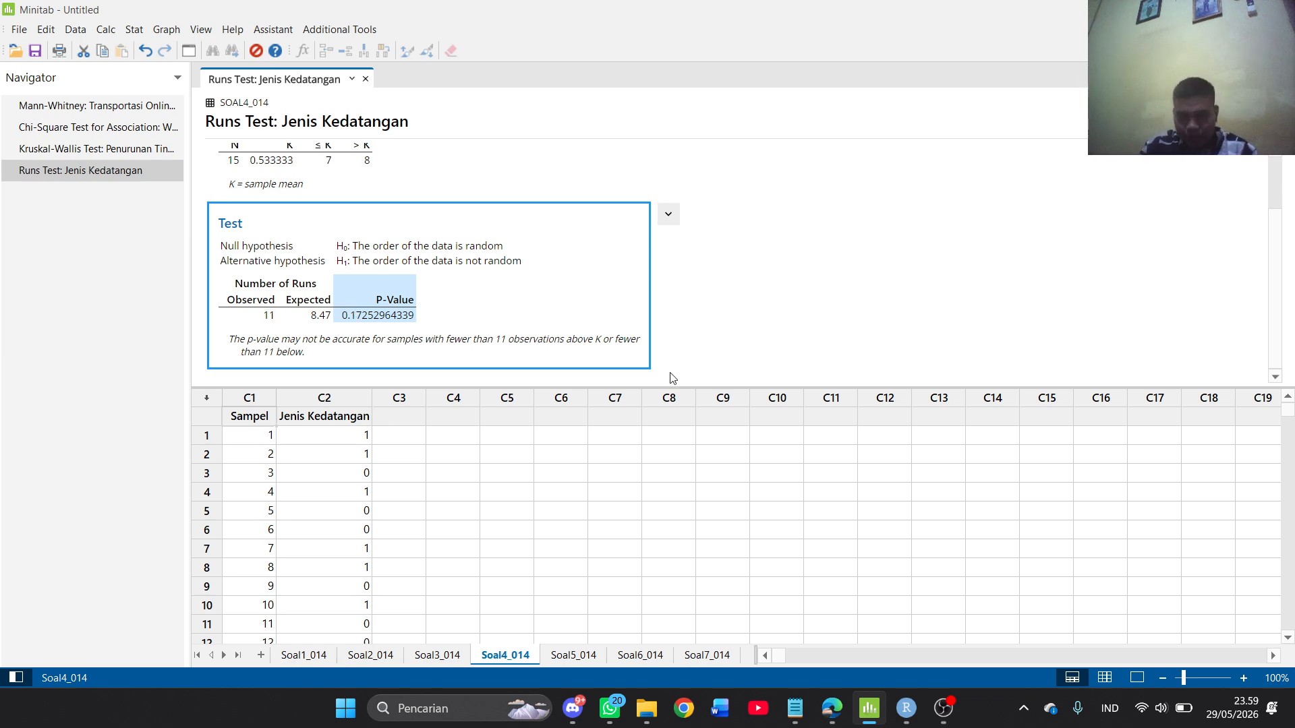
Switch to the module PDF in the browser and read question 5 and Table 5 on patients' blood pressure
click(832, 721)
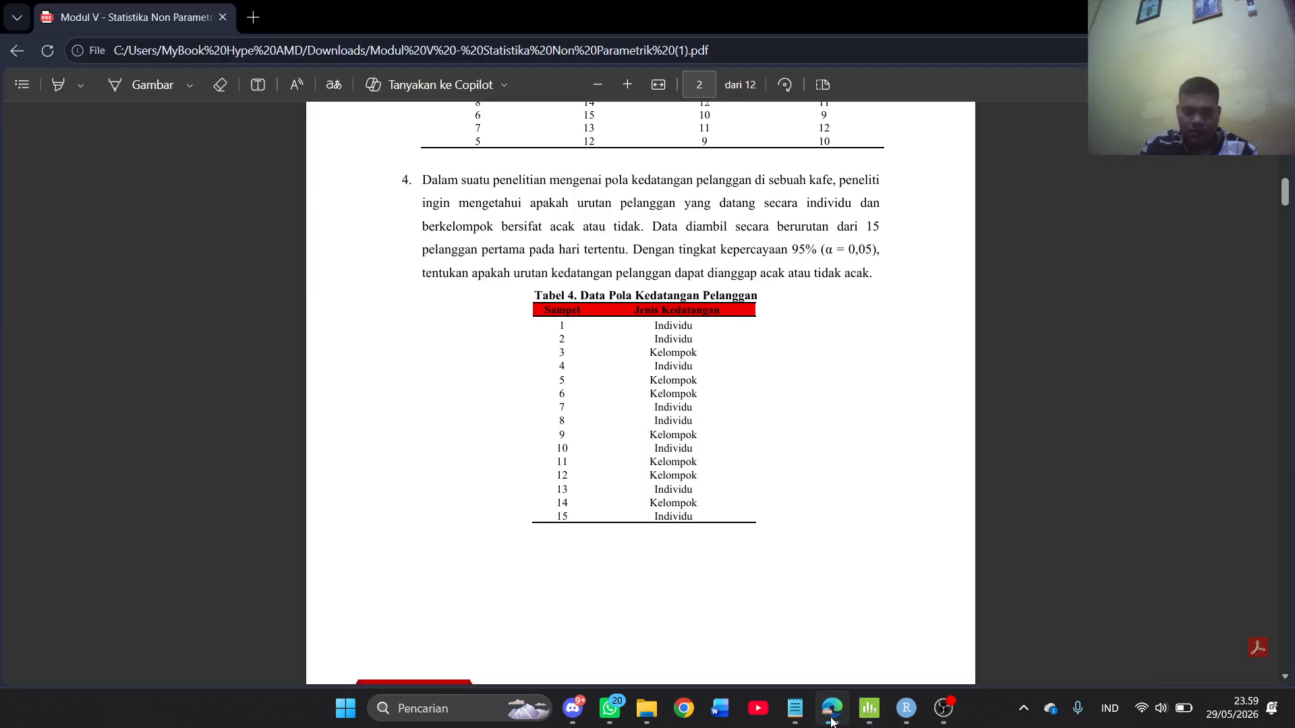
scroll(536, 328, down, 6)
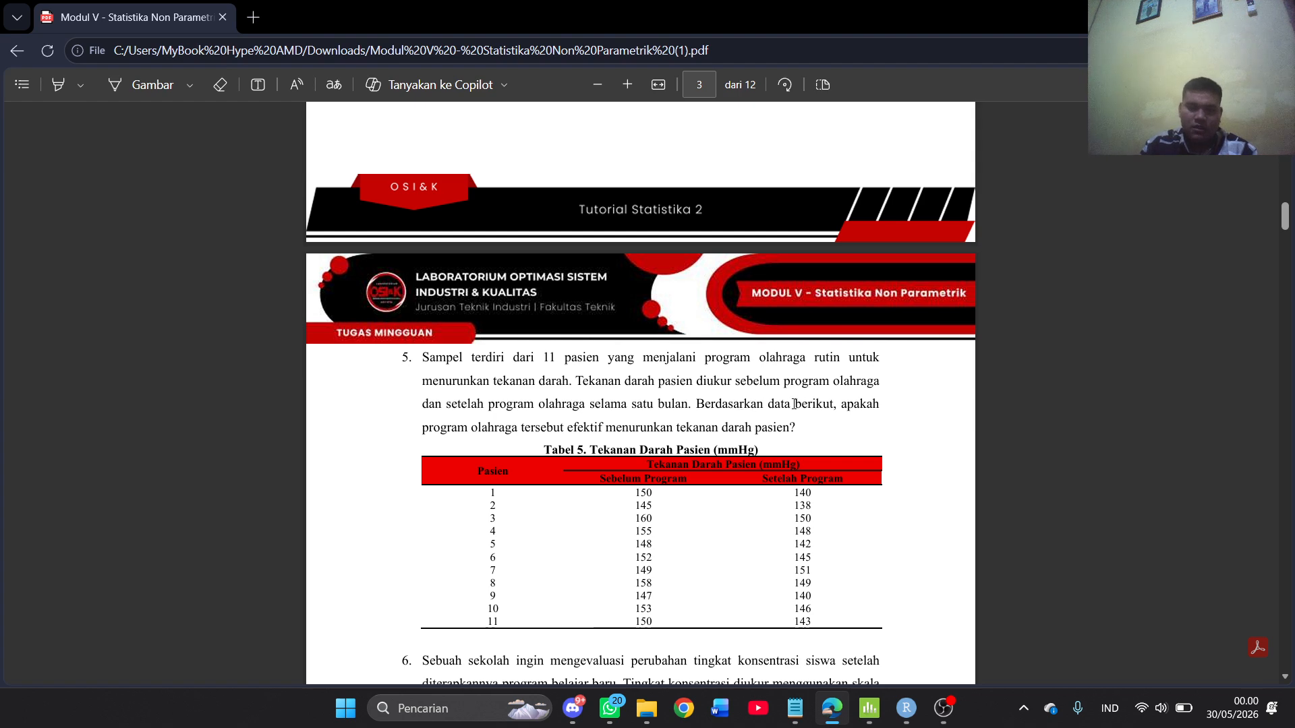
scroll(599, 366, down, 1)
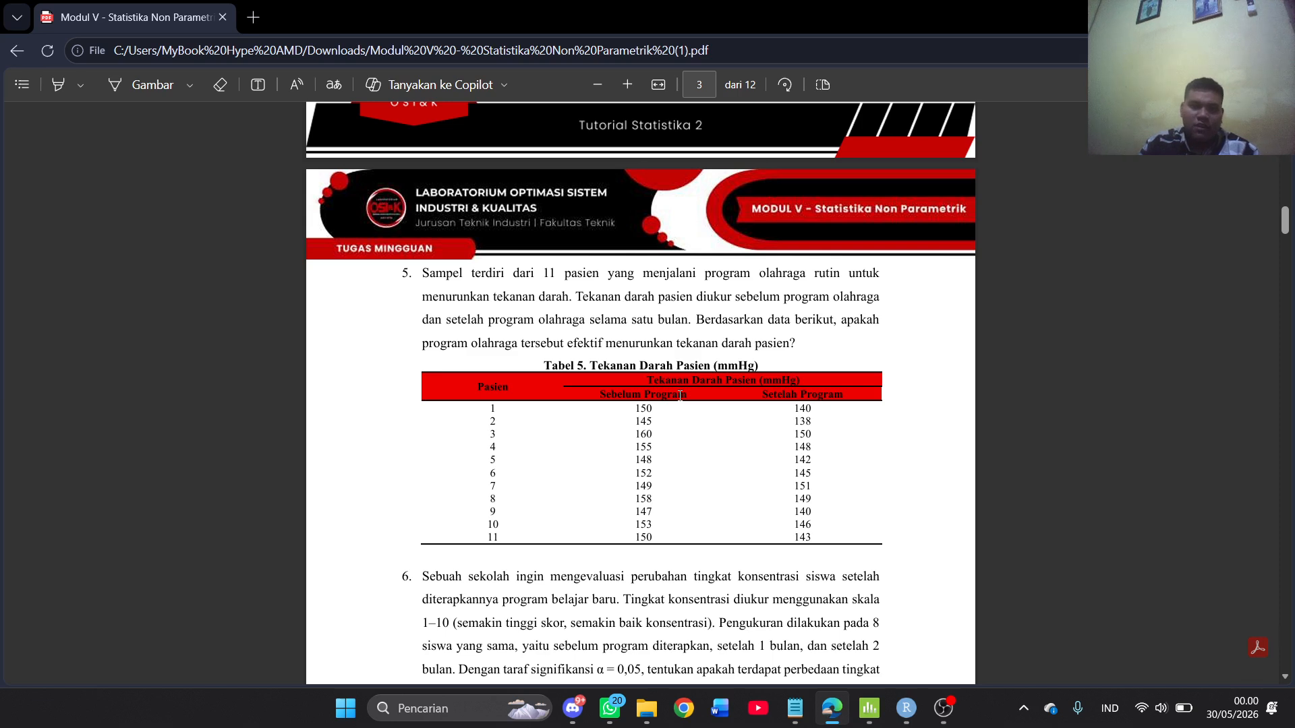
scroll(700, 387, down, 1)
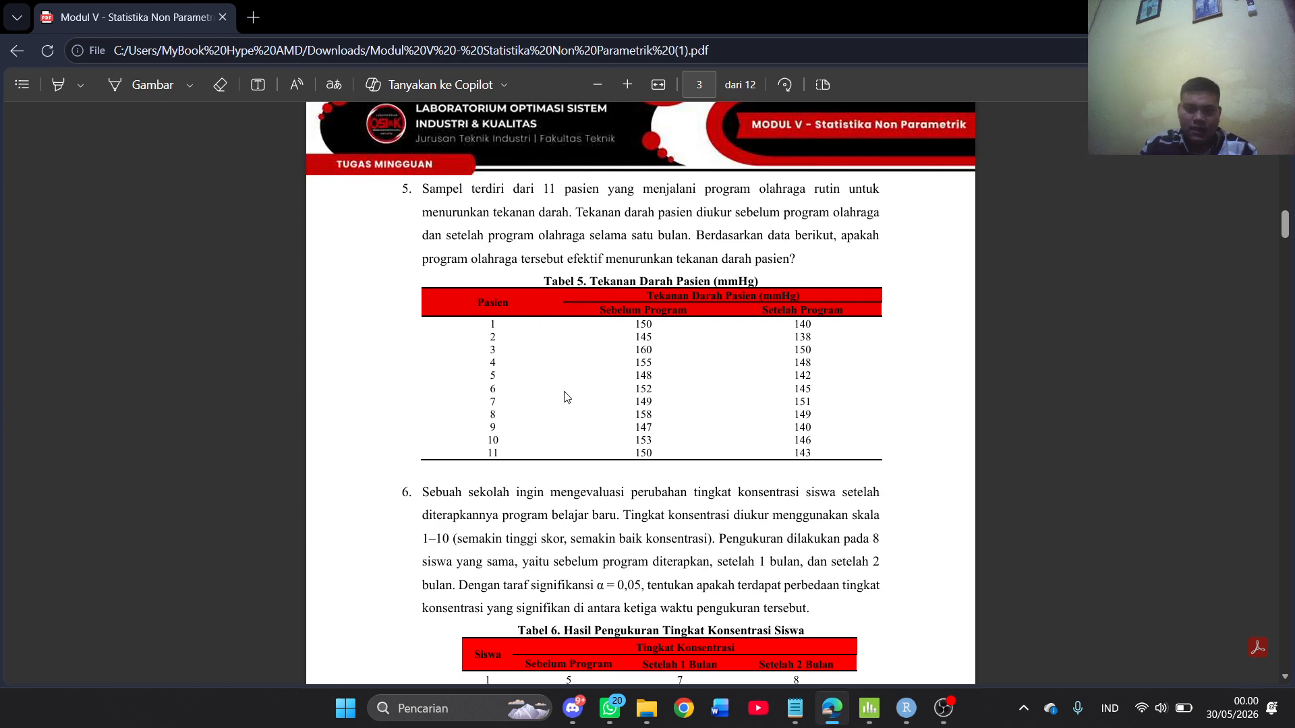
Switch to RStudio and run the Soal 5_014 paired Wilcoxon test code on Sebelum_014 and Setelah_014
click(905, 708)
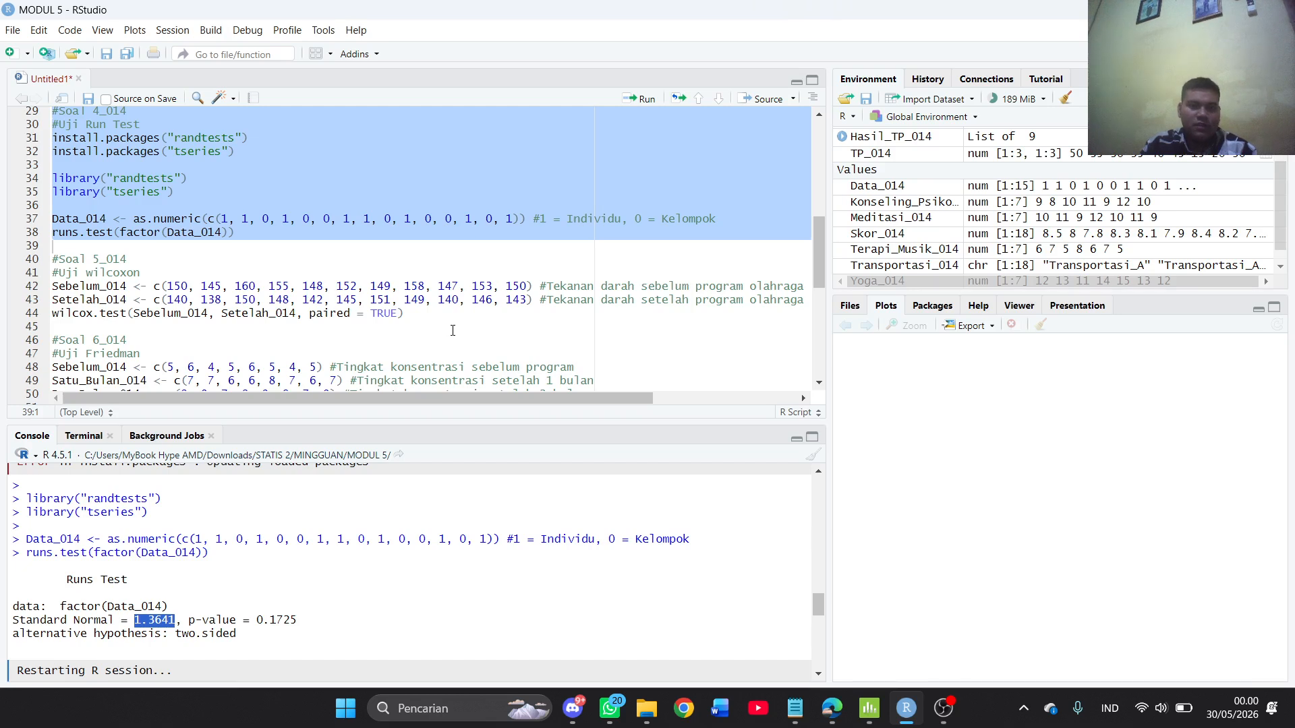
drag(446, 332, 47, 266)
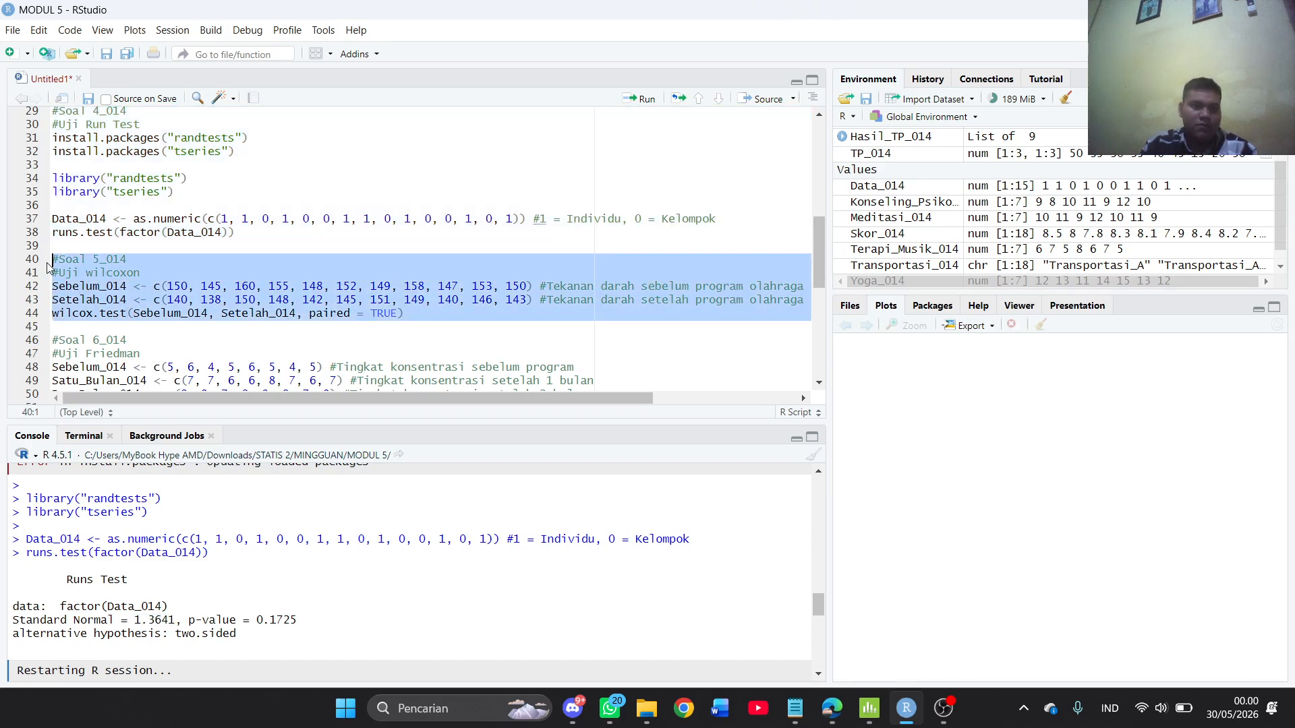
click(640, 99)
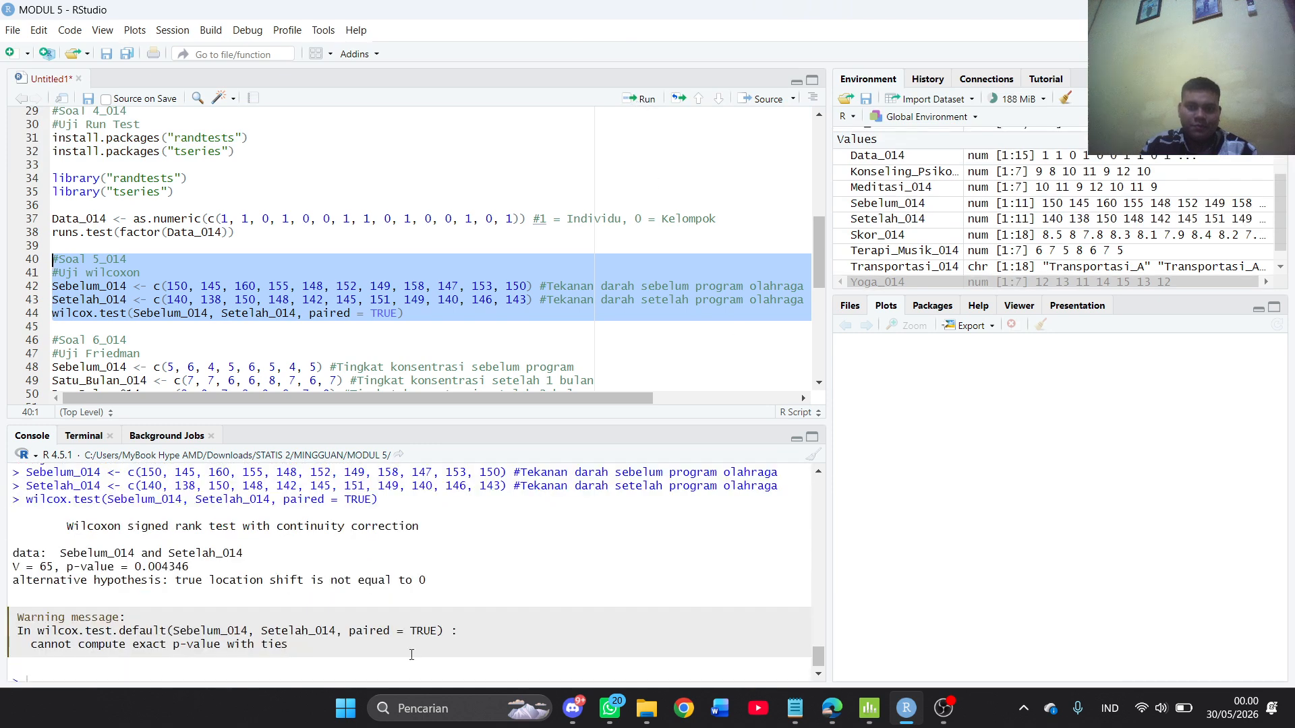
Examine the V statistic and p-value of the Wilcoxon signed rank test in the console output
scroll(335, 617, up, 2)
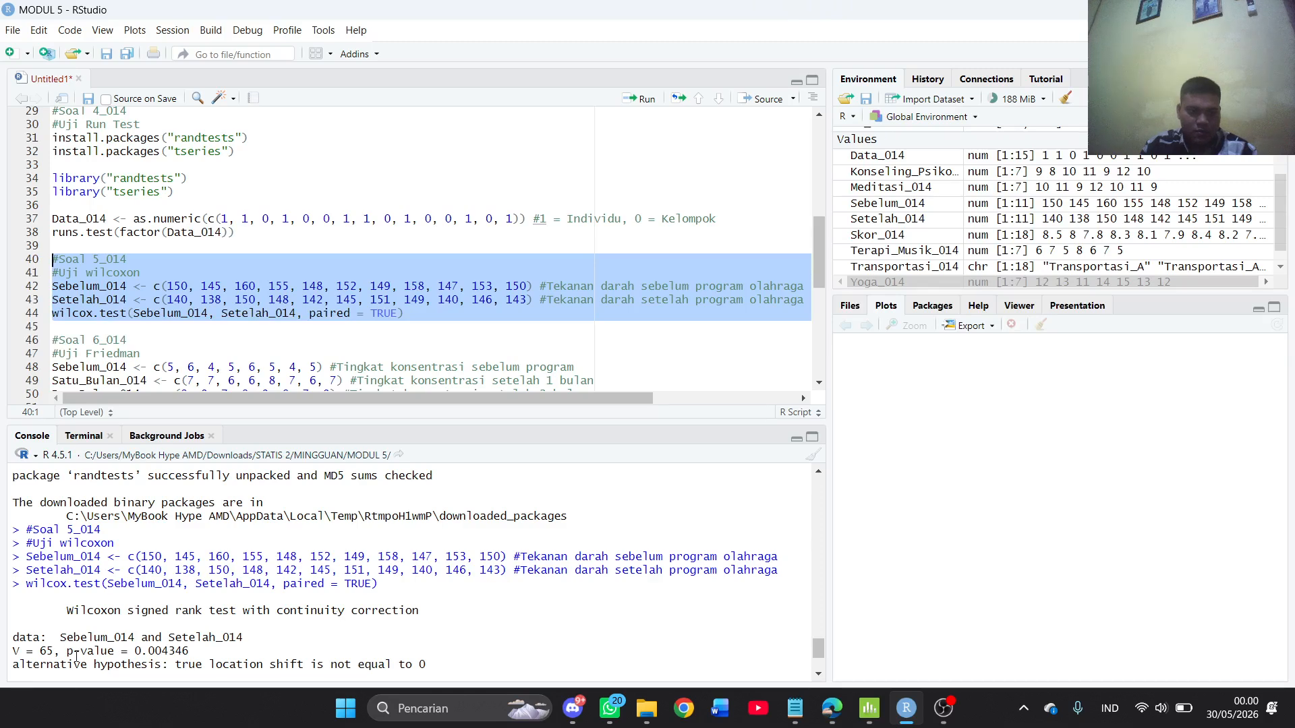
double_click(46, 652)
drag(138, 652, 211, 649)
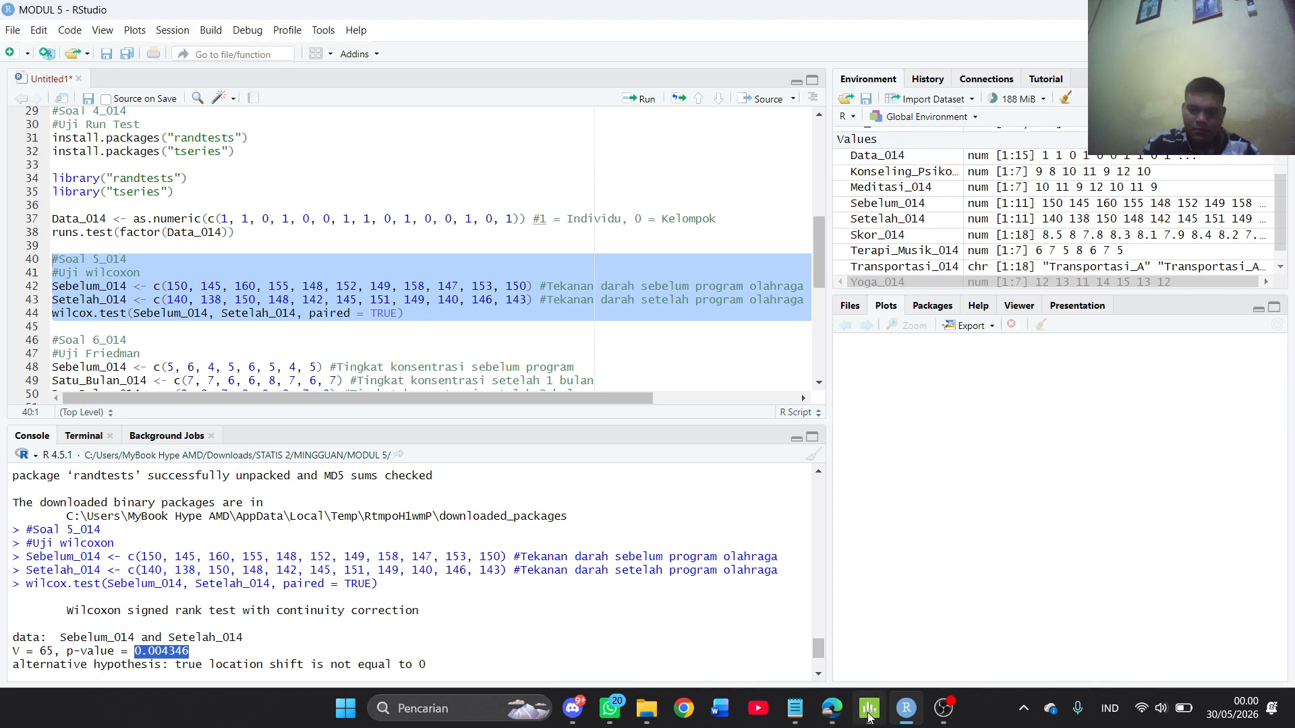
Switch to Minitab and show the Soal5_014 worksheet with the before, after and difference columns
key(alt+Tab)
click(587, 660)
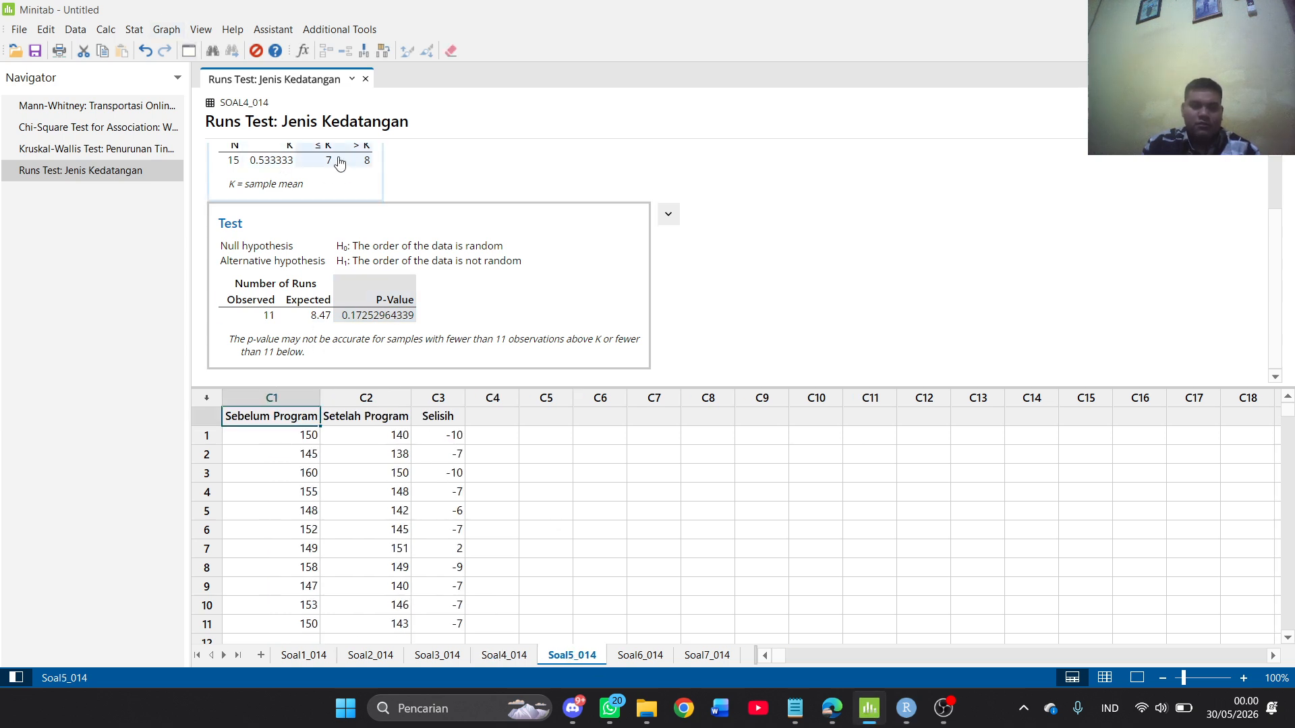
click(136, 33)
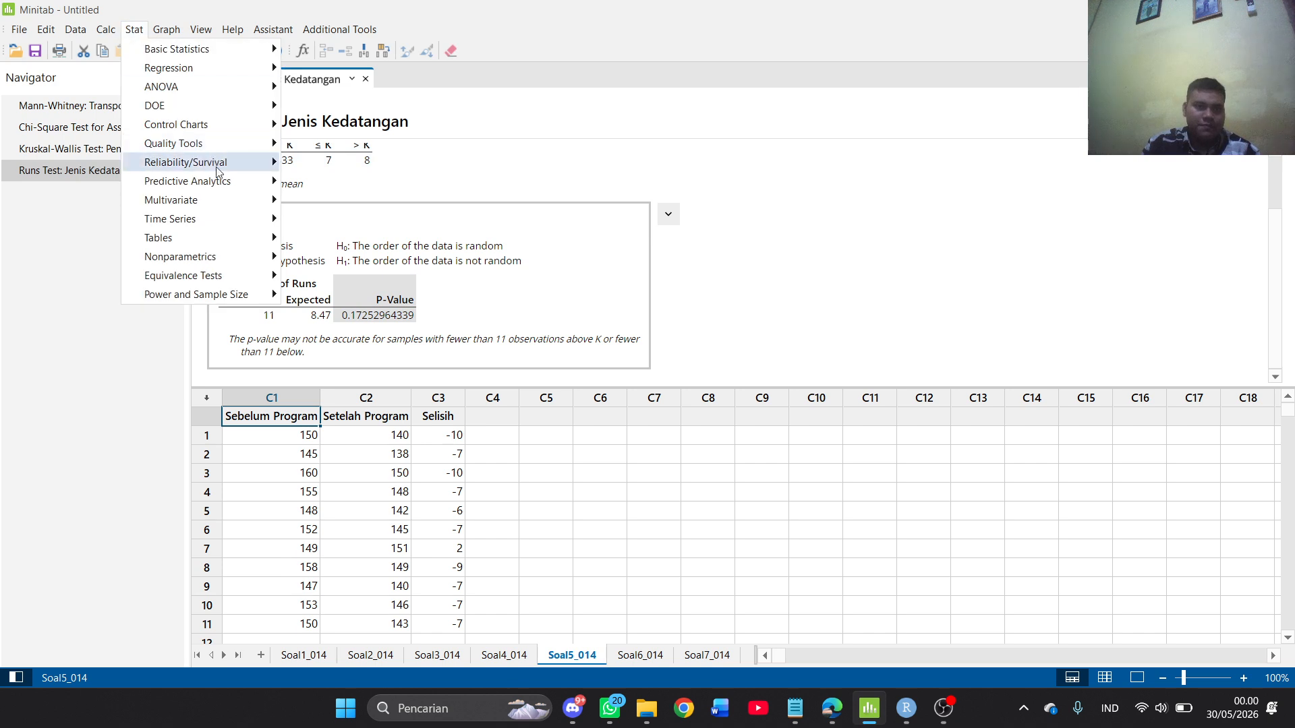
mouse_move(241, 259)
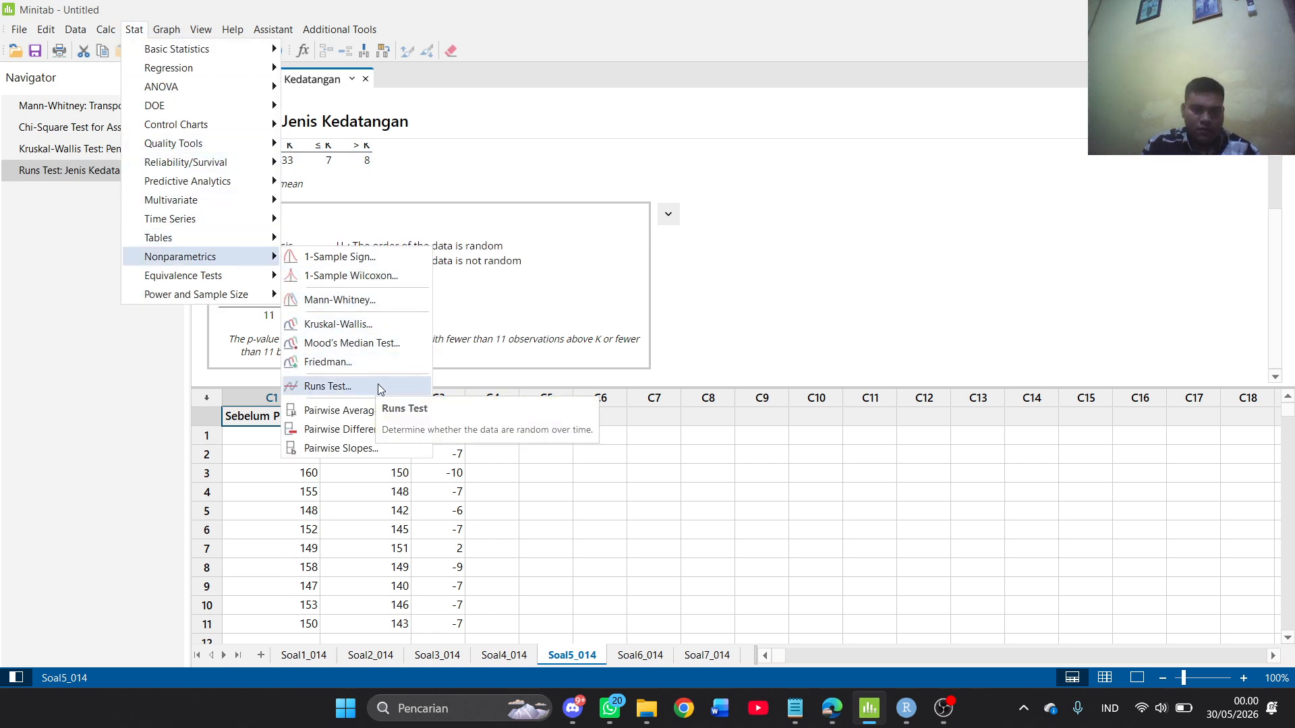
click(905, 709)
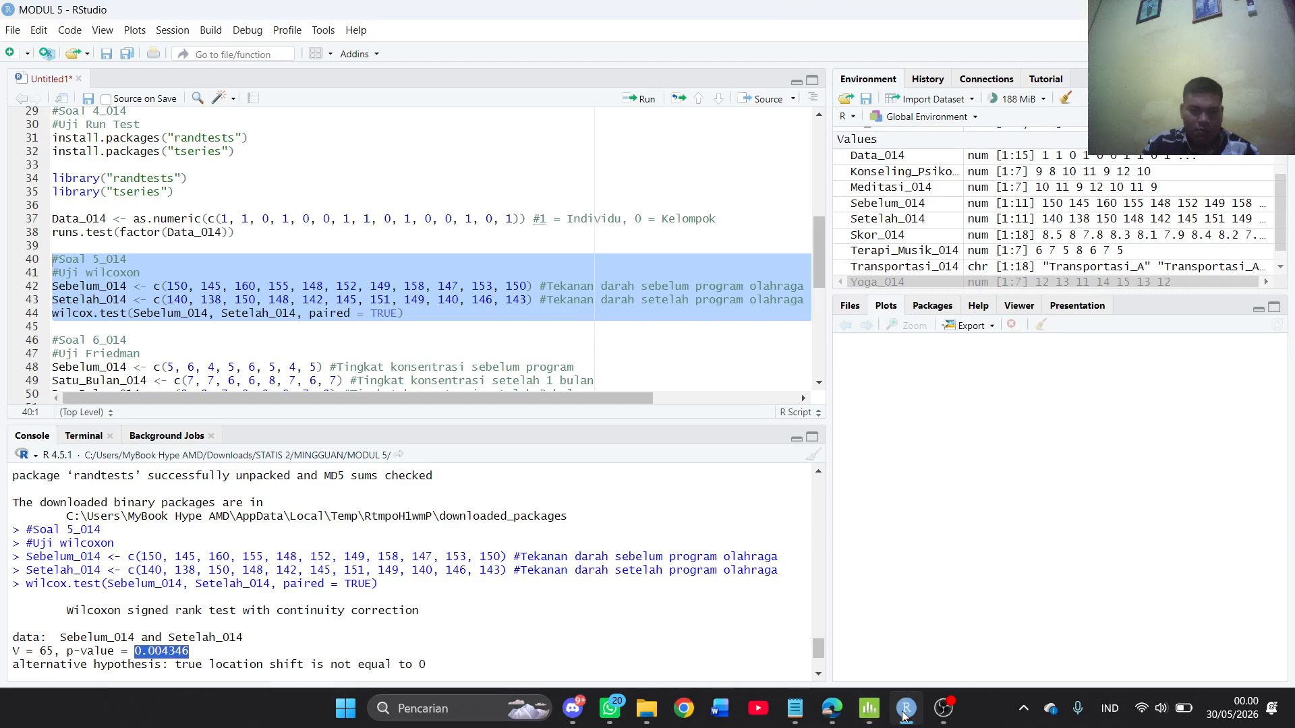
click(903, 711)
click(901, 713)
click(901, 717)
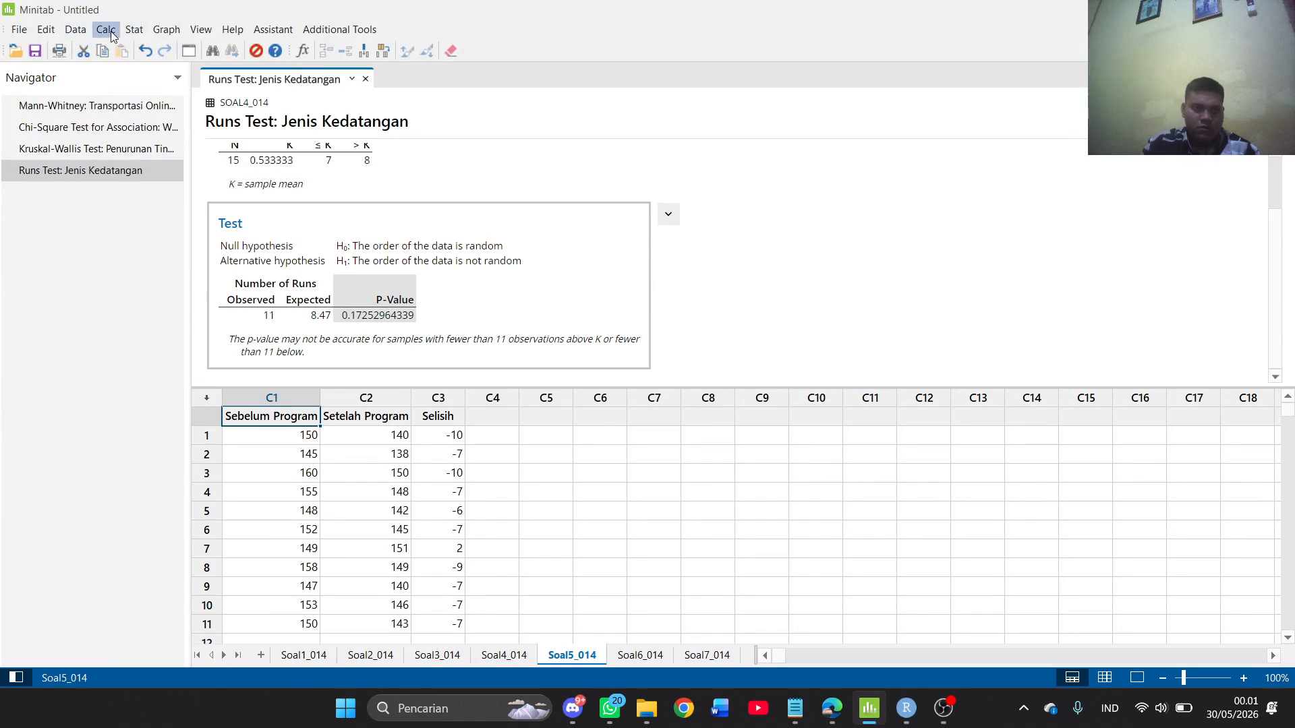
Calculate 'Setelah Program'-'Sebelum Program' with the Calculator and store the result in the Selisih column
click(108, 30)
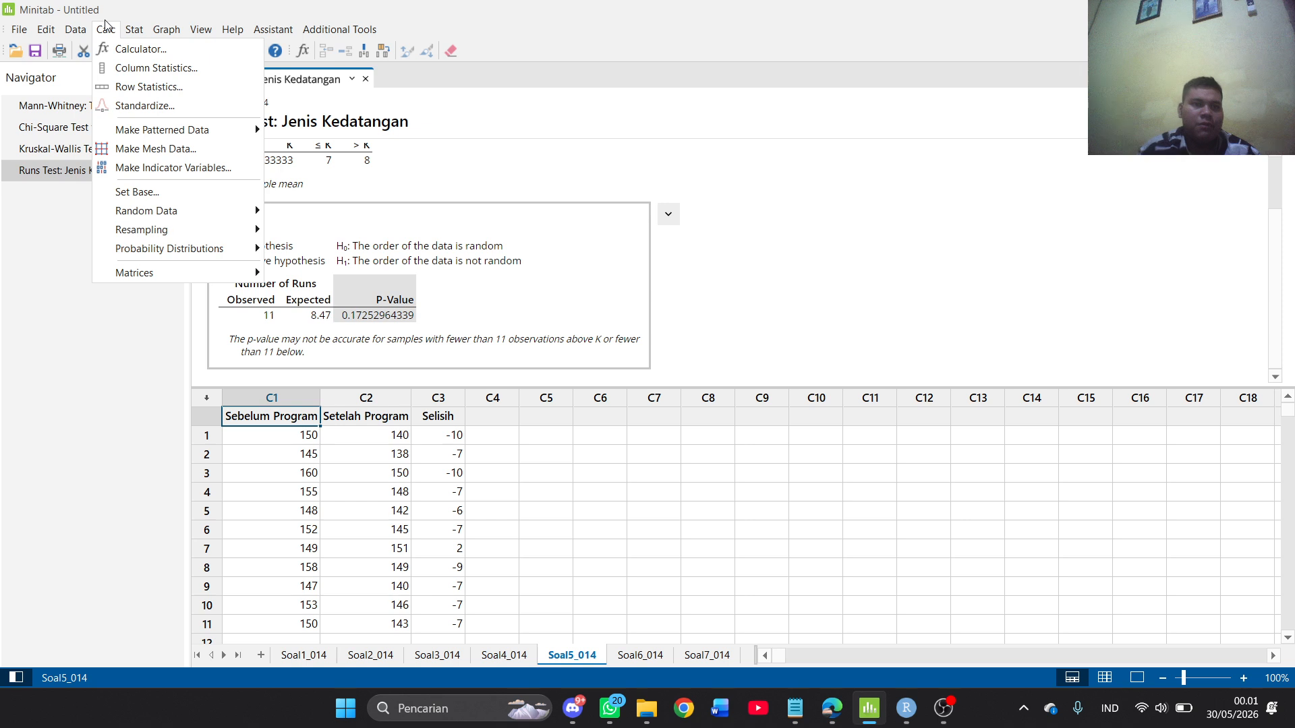
click(163, 51)
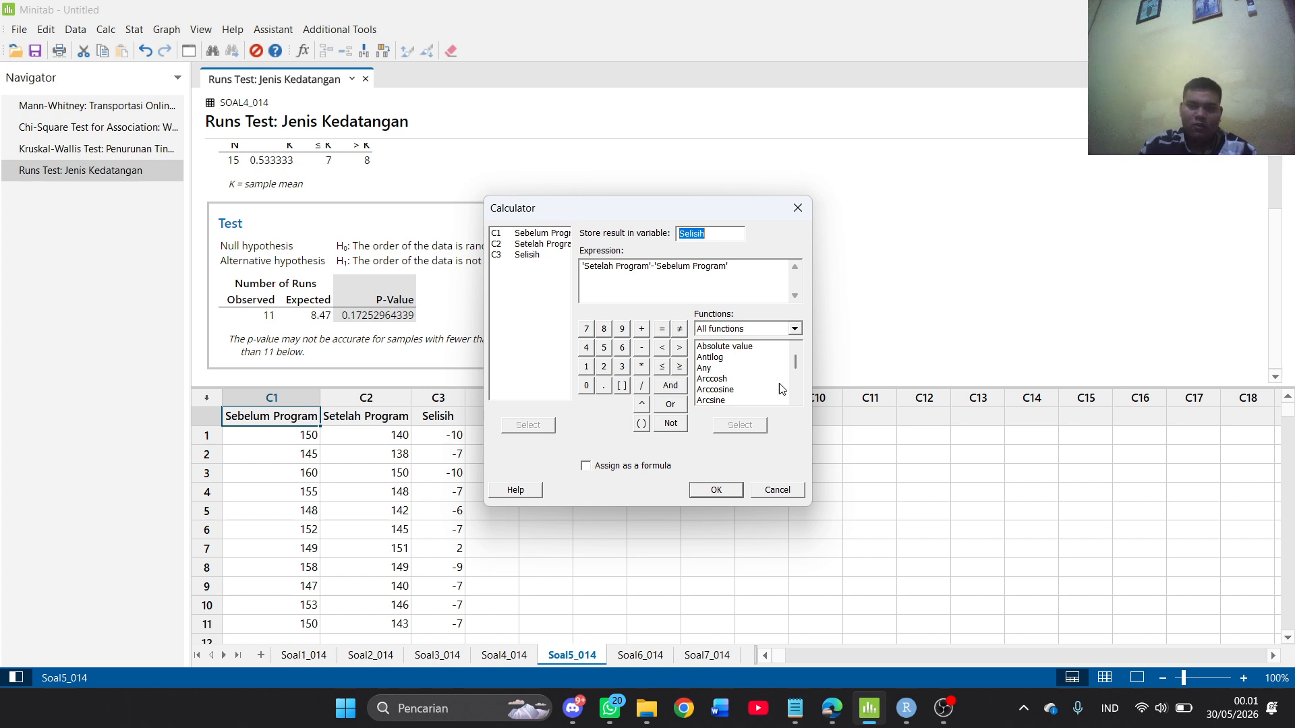
click(722, 492)
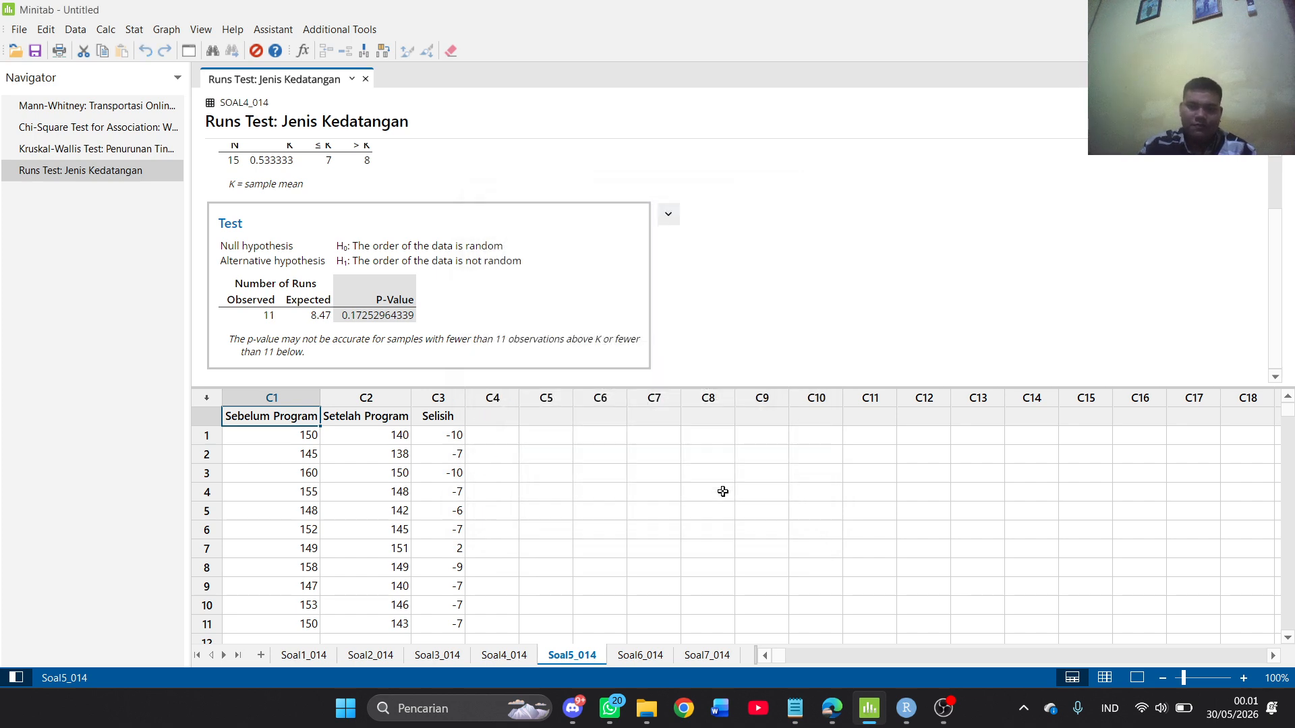
Run a 1-Sample Wilcoxon test on Selisih with test median 0.0 and a not equal alternative, and view its Test table
click(135, 31)
mouse_move(260, 260)
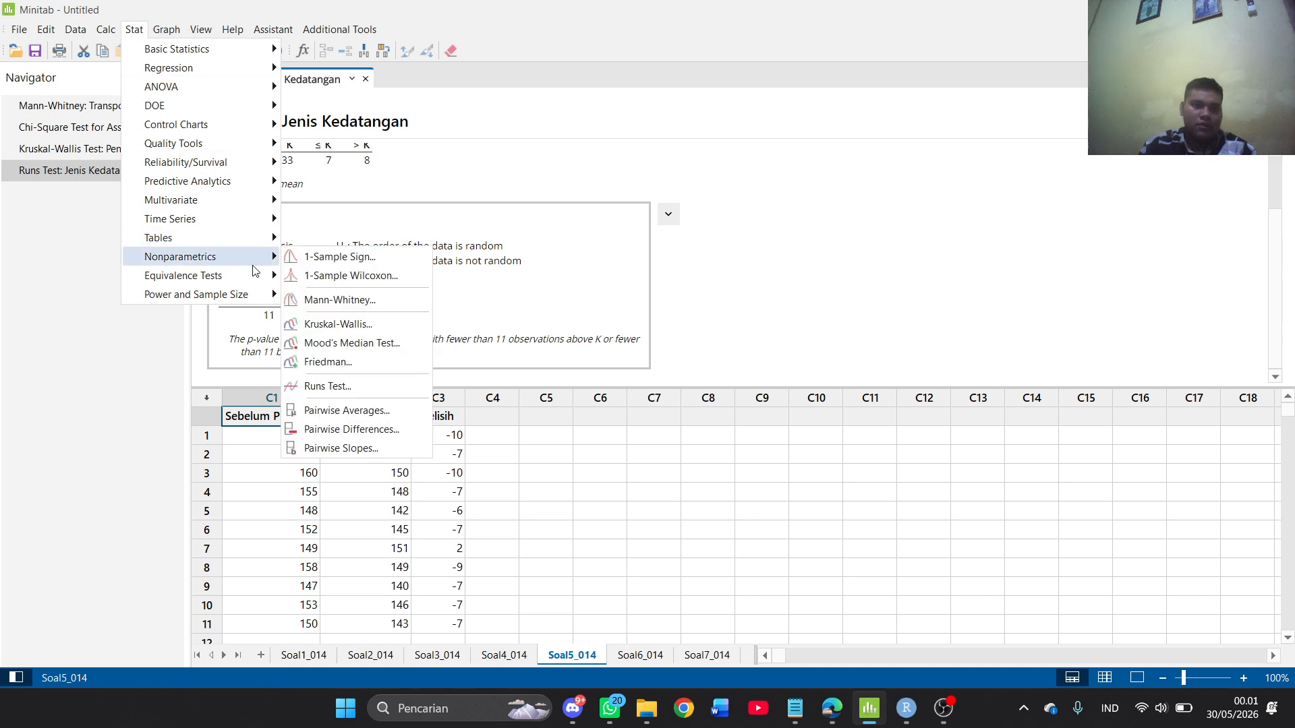
click(376, 277)
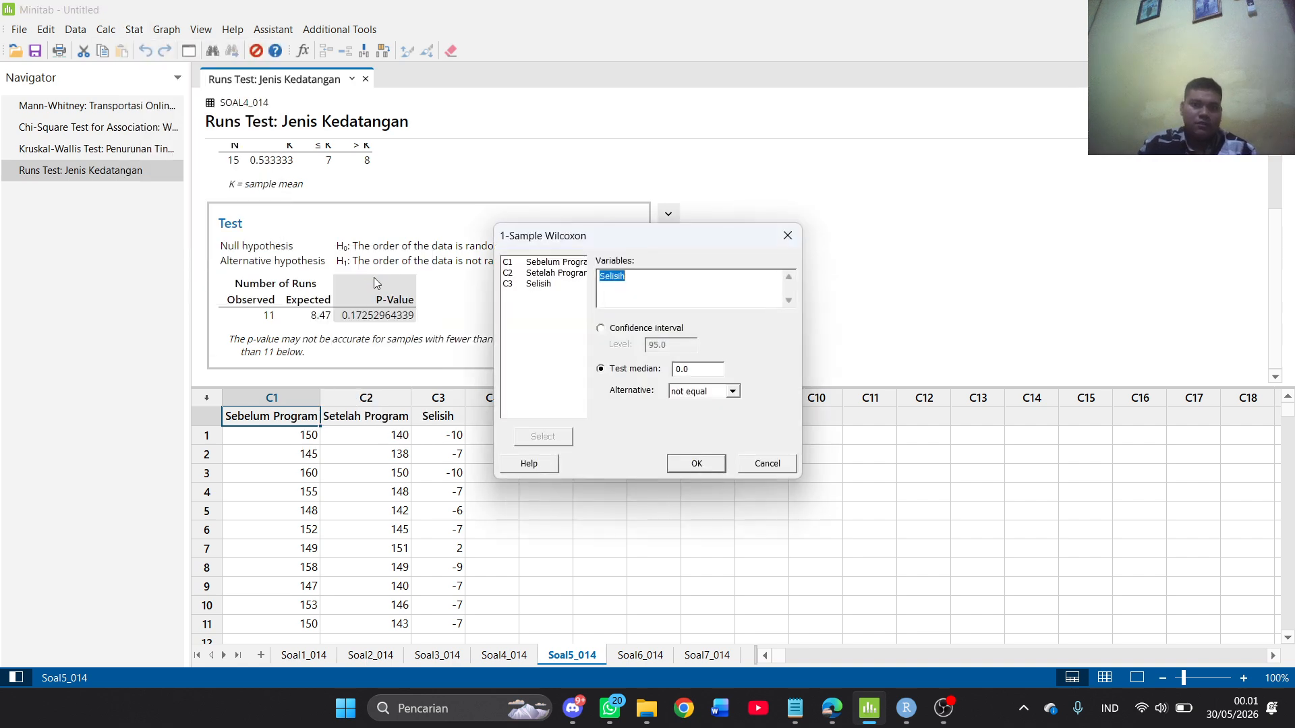
click(697, 465)
scroll(281, 246, down, 1)
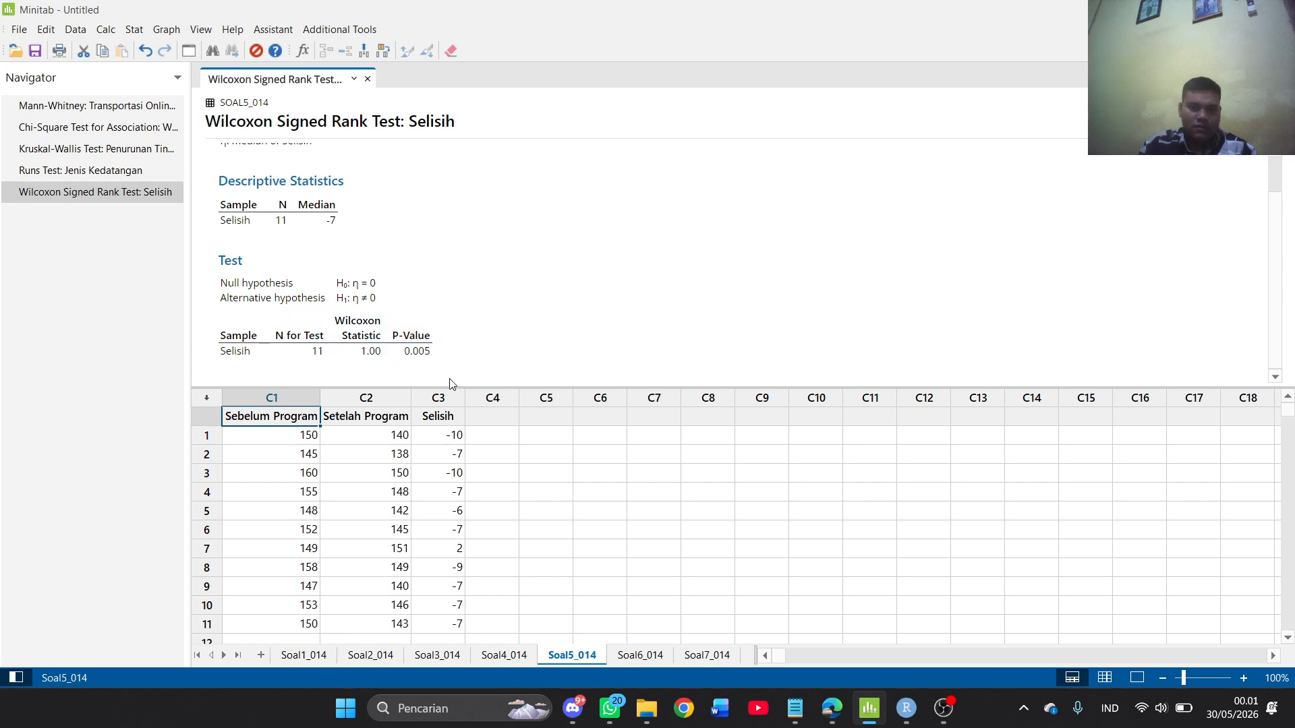
Display the P-Value column of the Wilcoxon Signed Rank Test table with 11 decimal places
right_click(415, 347)
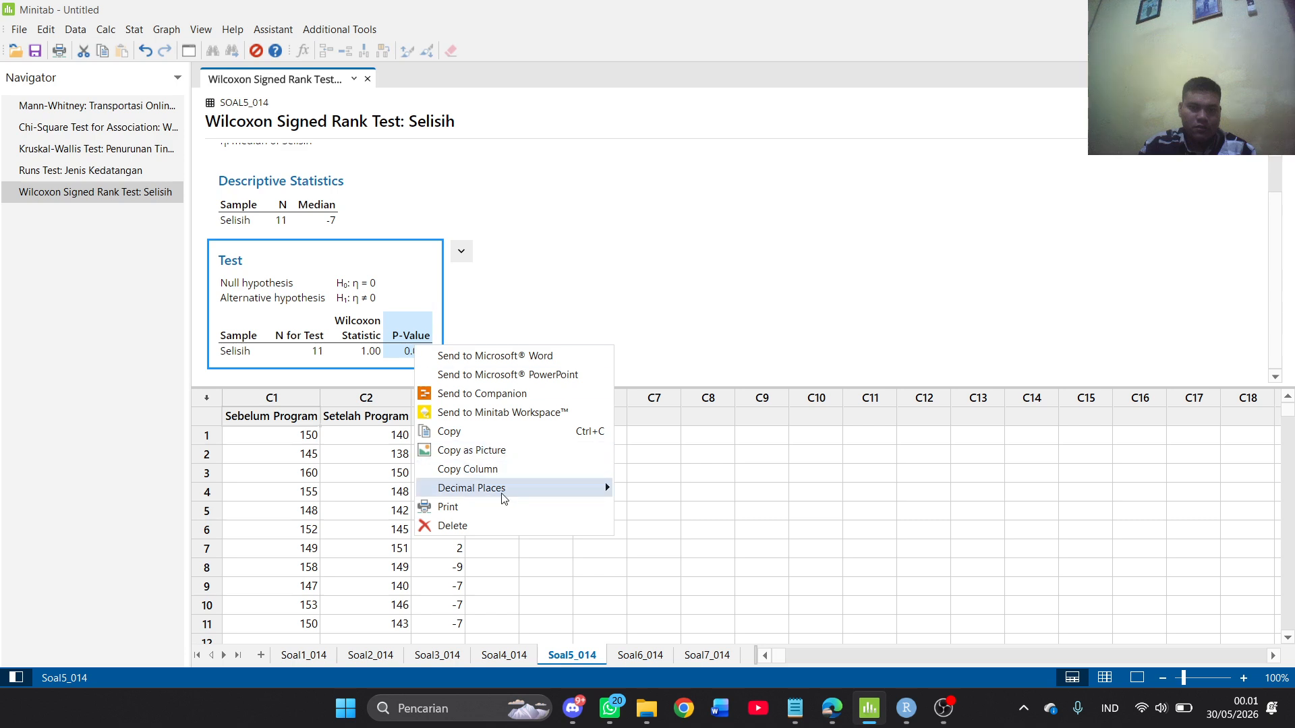
mouse_move(514, 486)
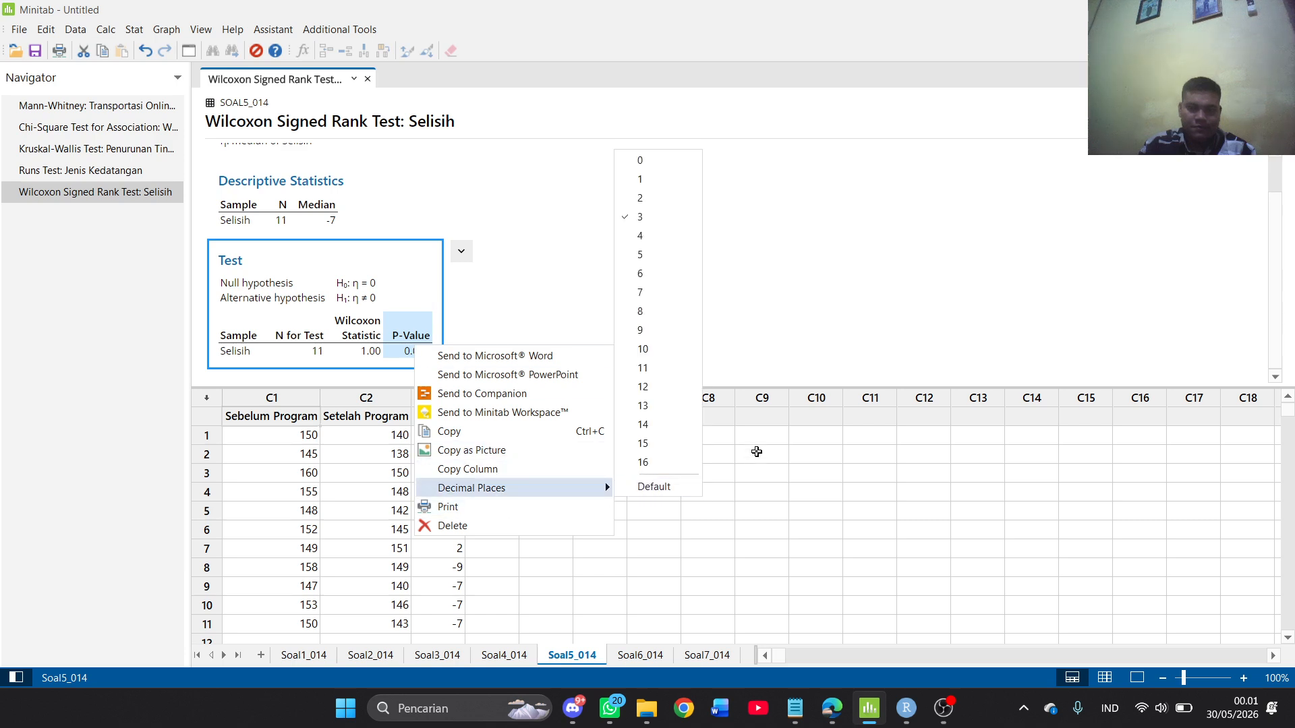
click(662, 369)
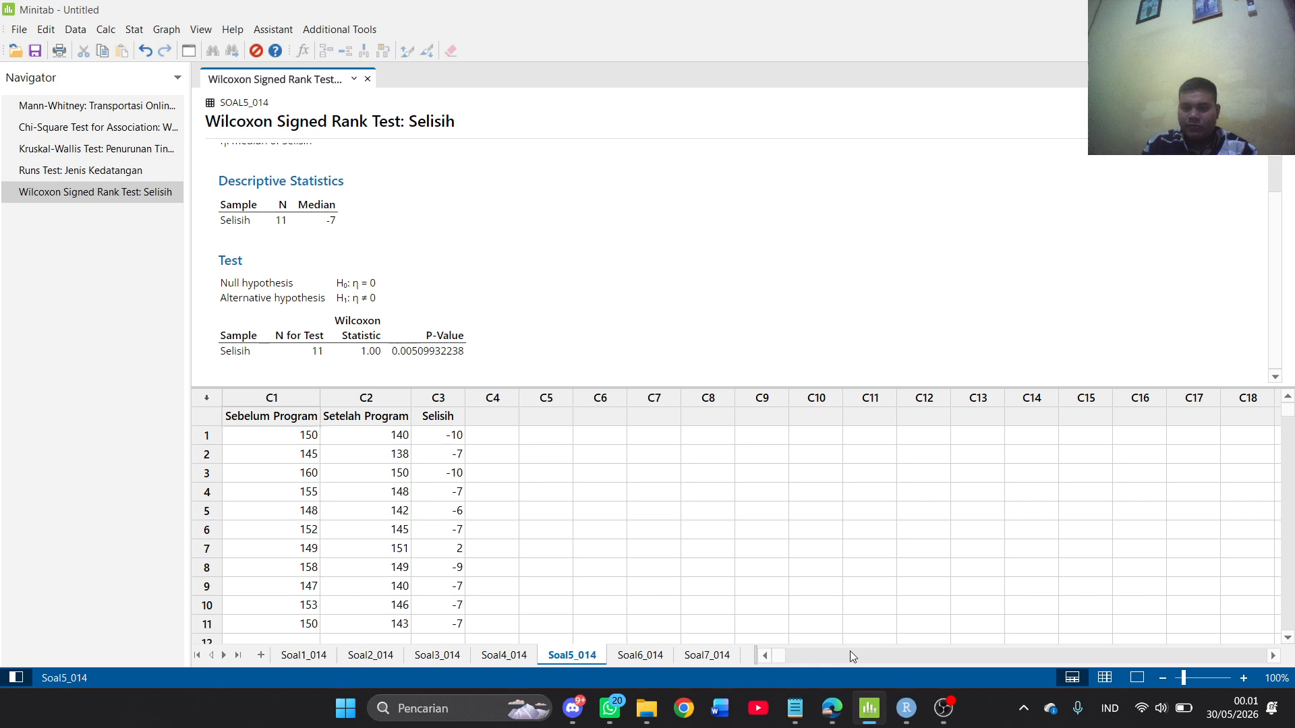
Switch to the module PDF in the browser and read question 6 and Table 6 on students' concentration levels
mouse_move(908, 722)
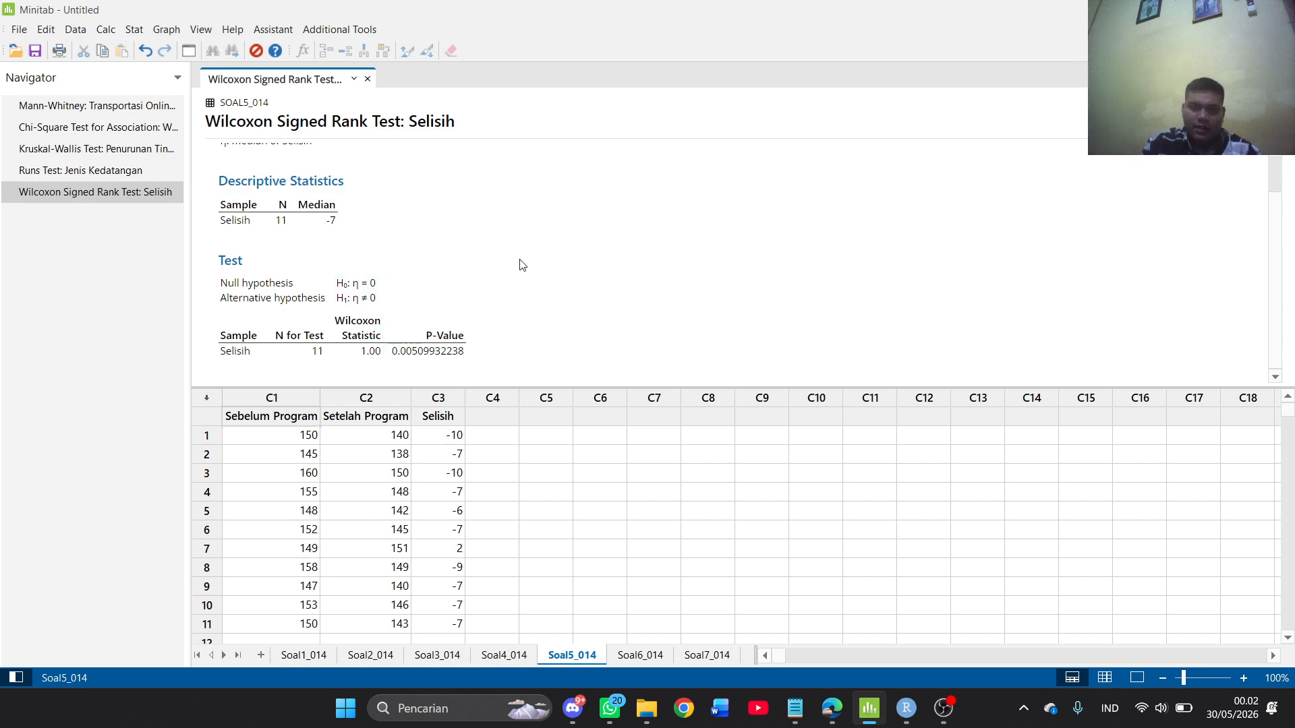
click(832, 708)
scroll(538, 401, down, 3)
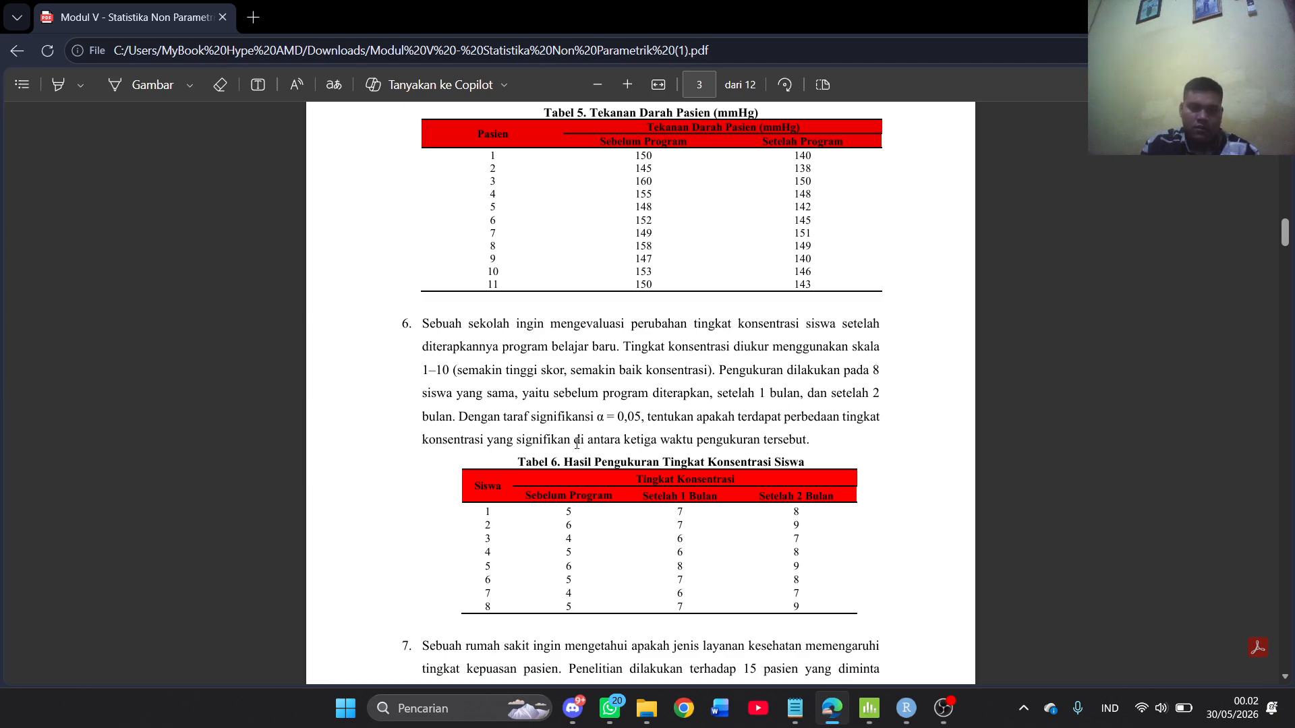
scroll(553, 480, down, 1)
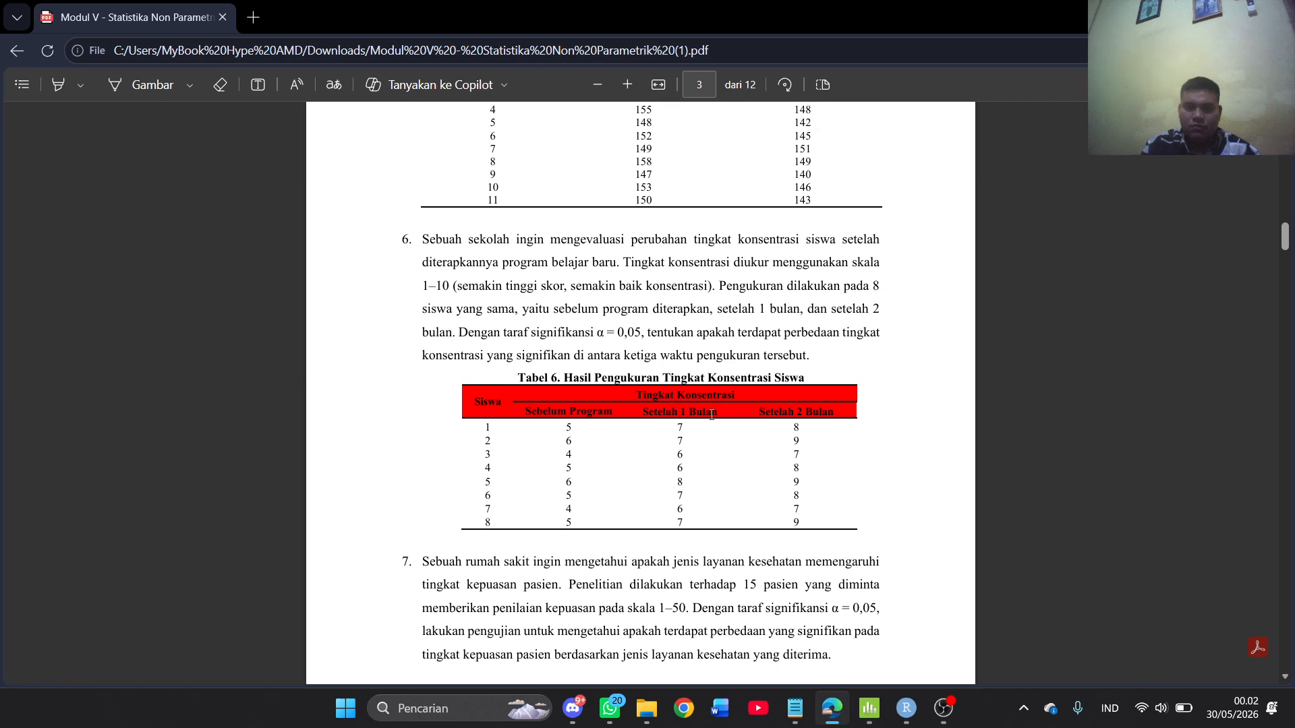
Switch to RStudio, run the Soal 6_014 Friedman test code, and highlight the p-value in the console output
click(906, 708)
scroll(229, 292, down, 3)
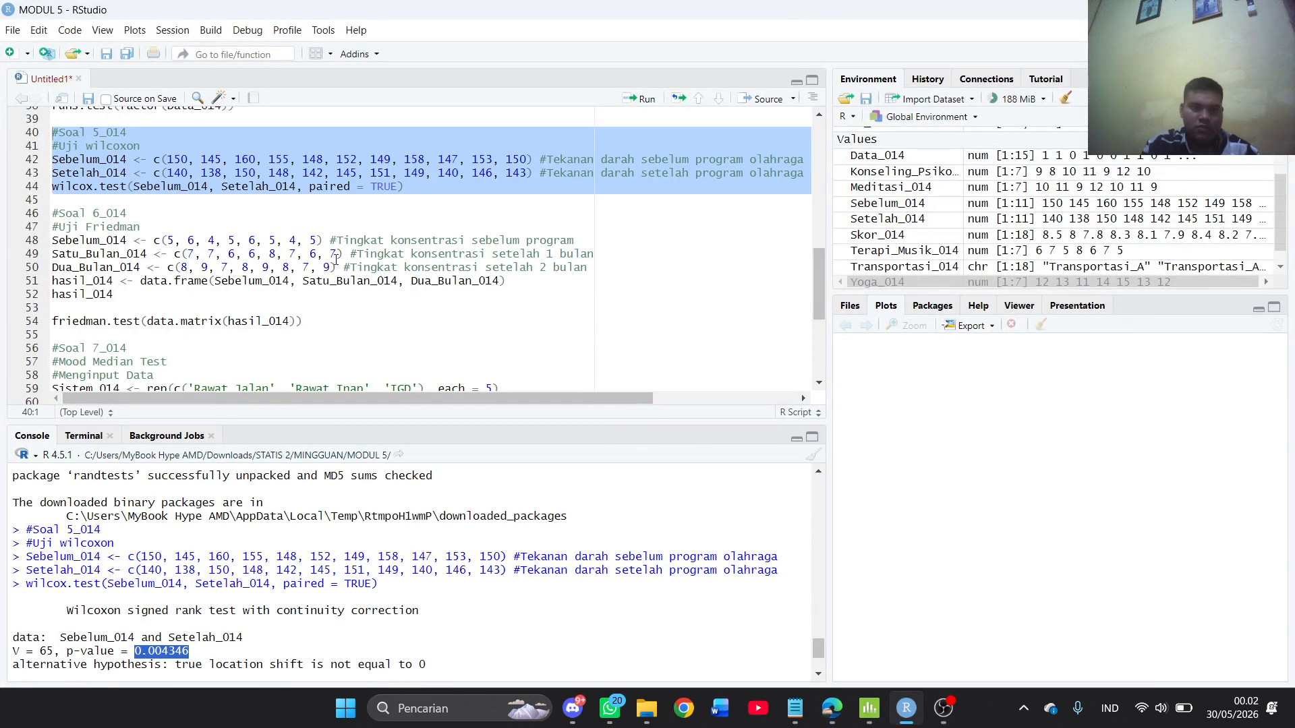
drag(328, 319, 52, 214)
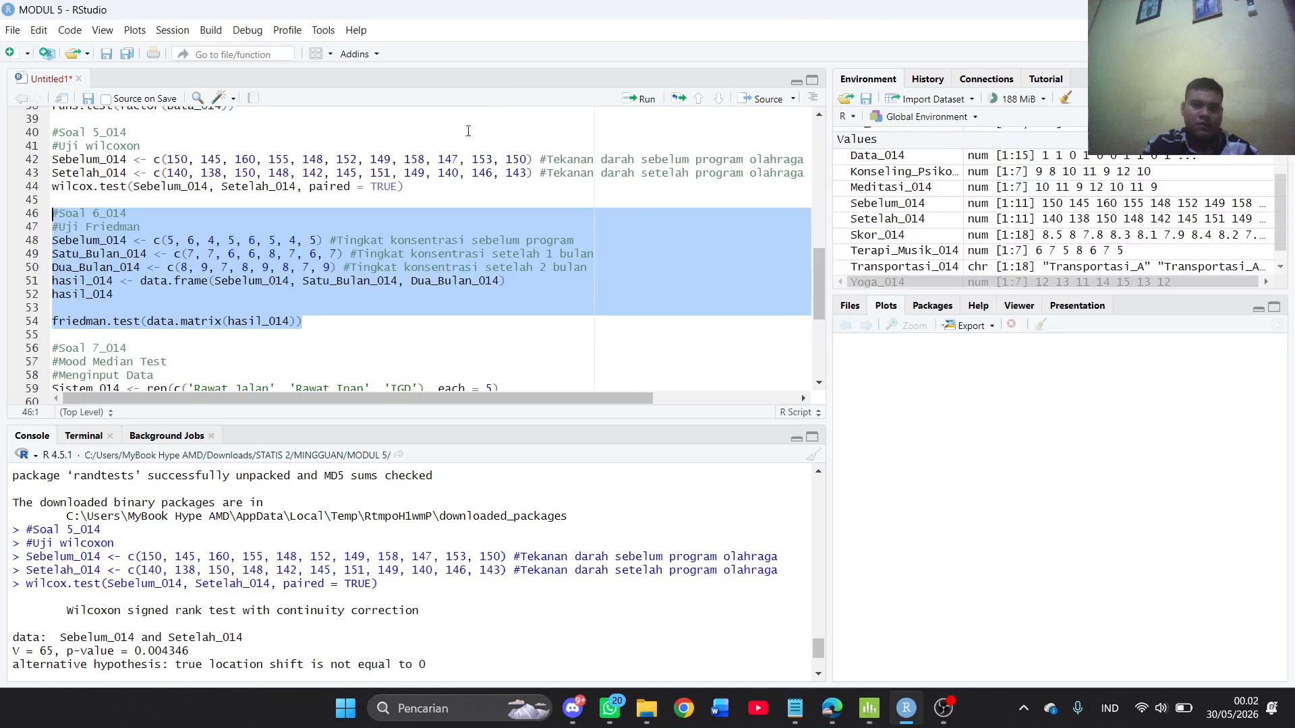
click(644, 99)
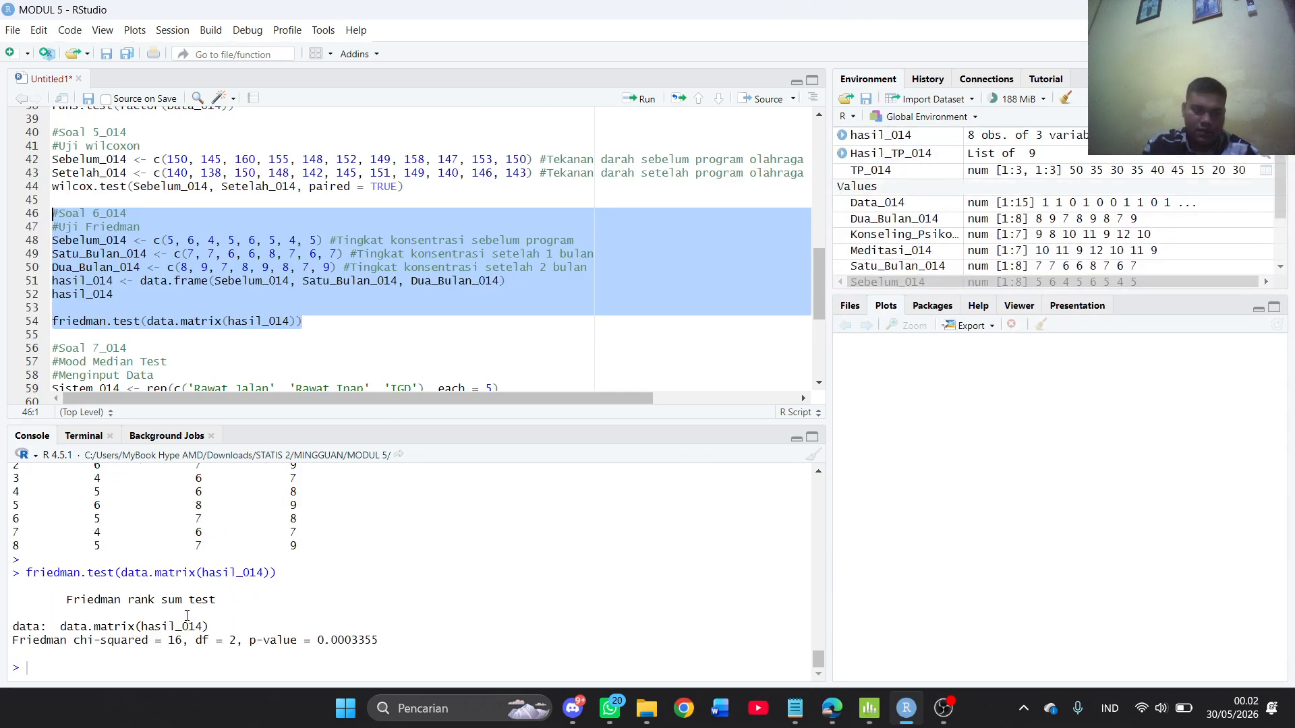
drag(318, 648, 394, 649)
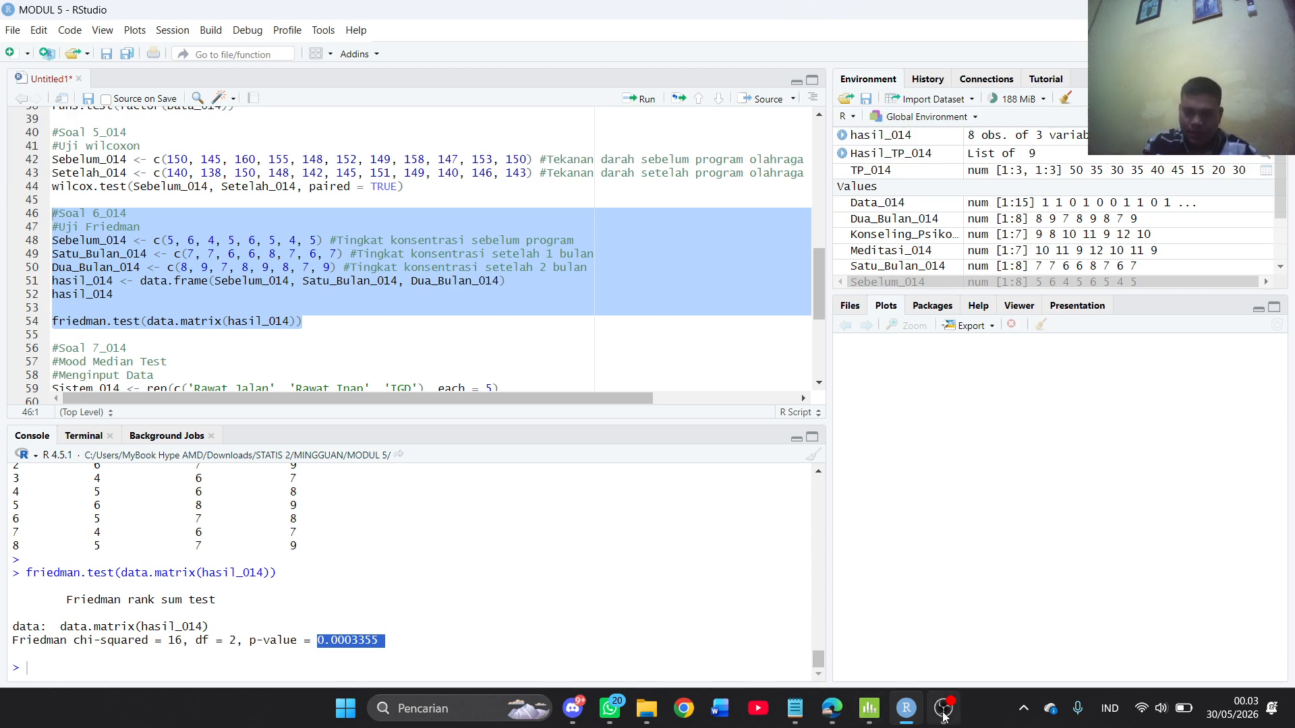
Switch to Minitab and show the Soal6_014 worksheet with the concentration, period and sample columns
click(869, 708)
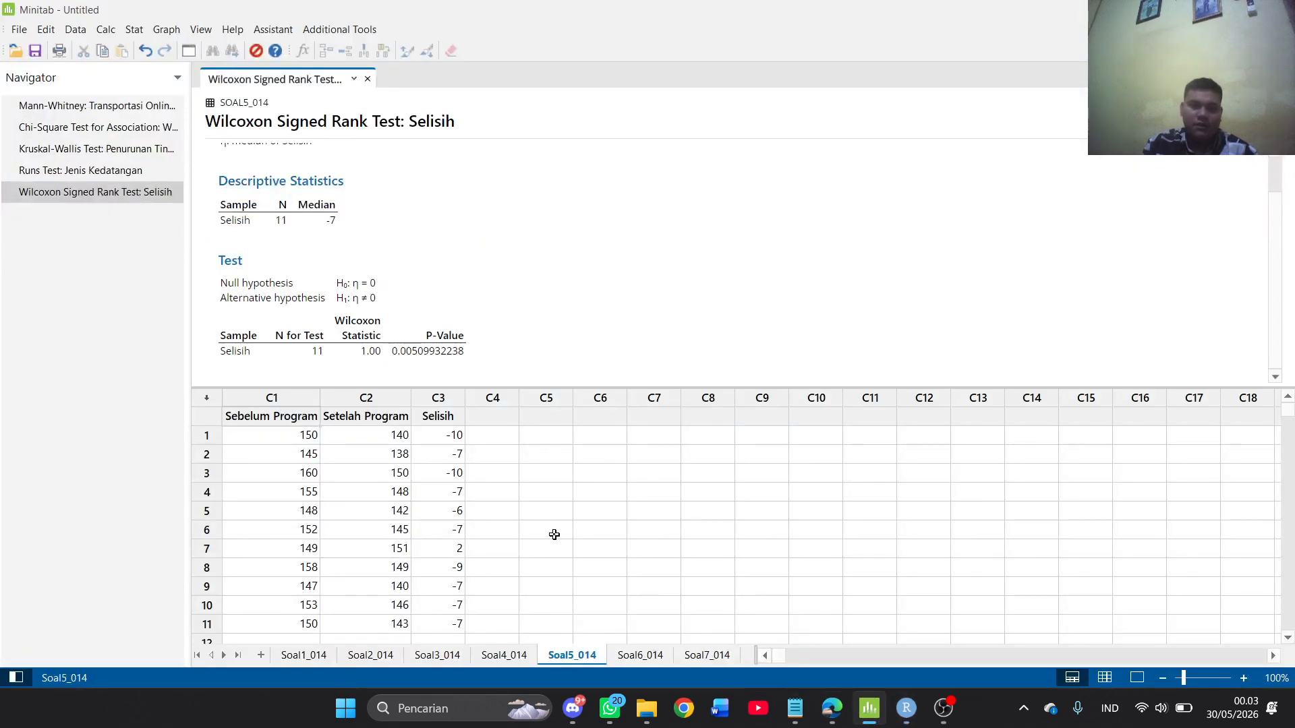
click(638, 655)
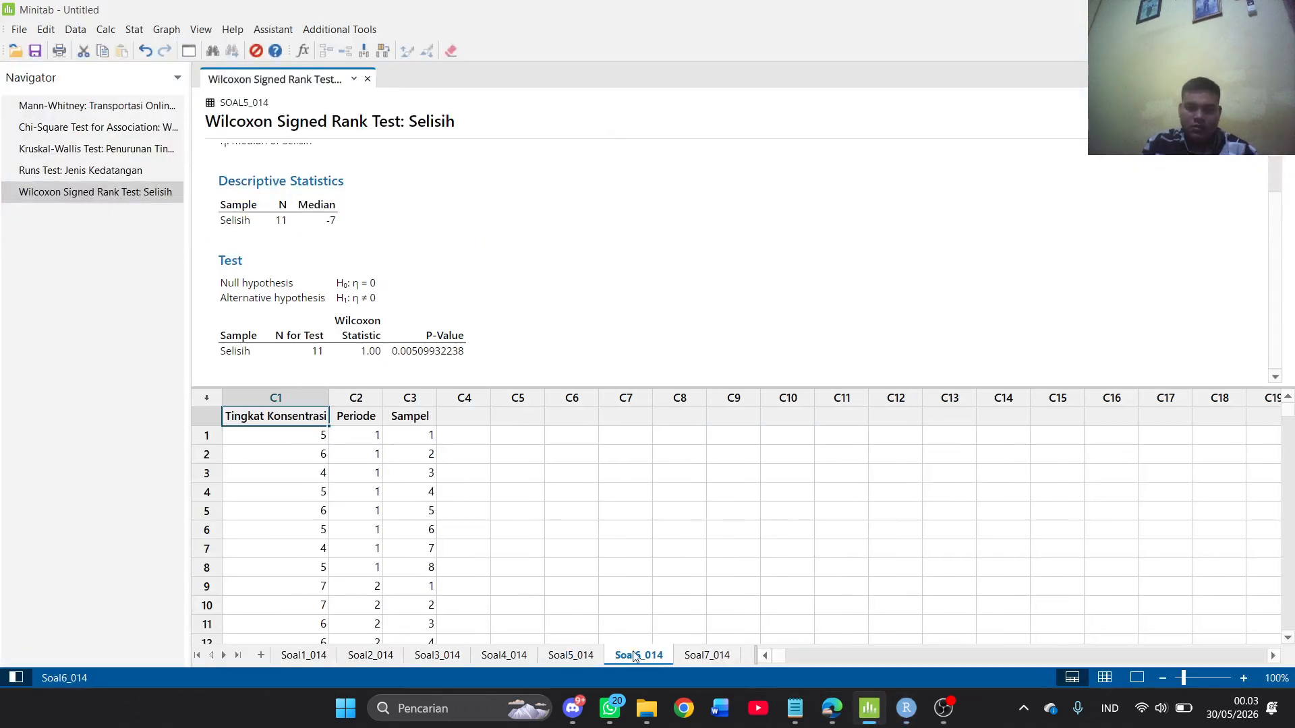
click(134, 29)
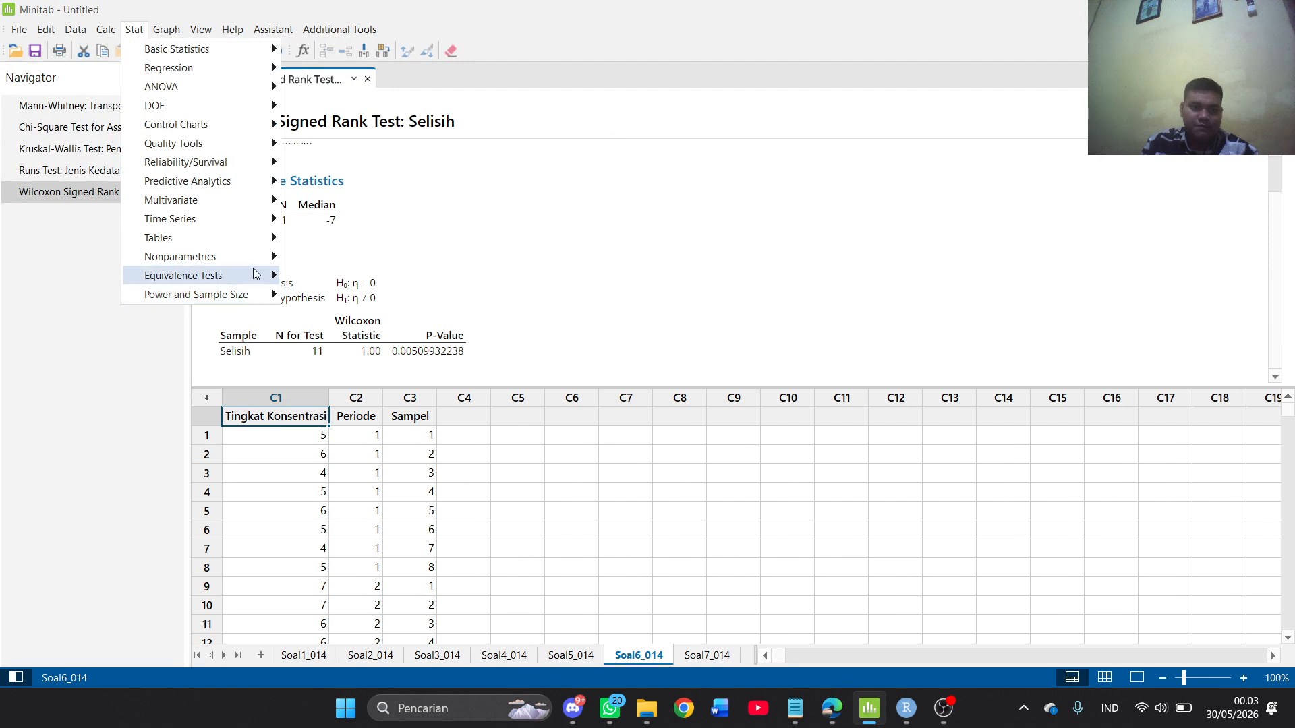
mouse_move(202, 256)
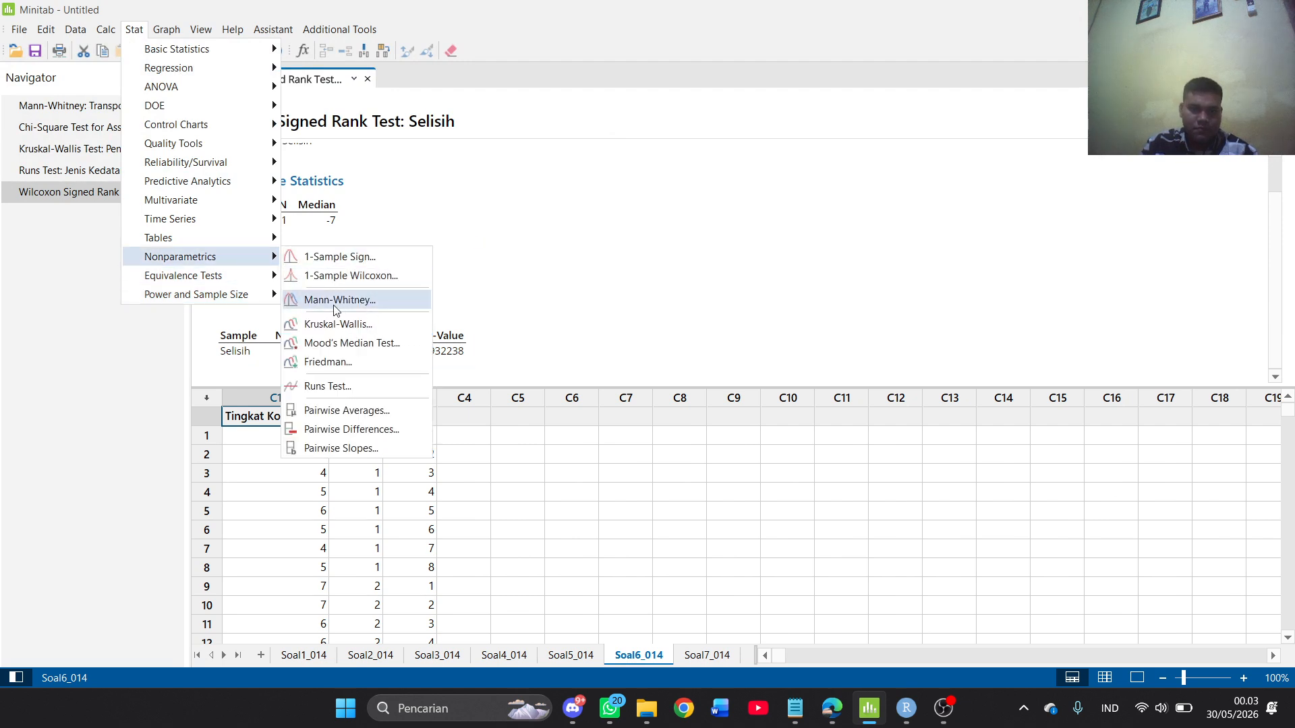
click(898, 718)
click(869, 708)
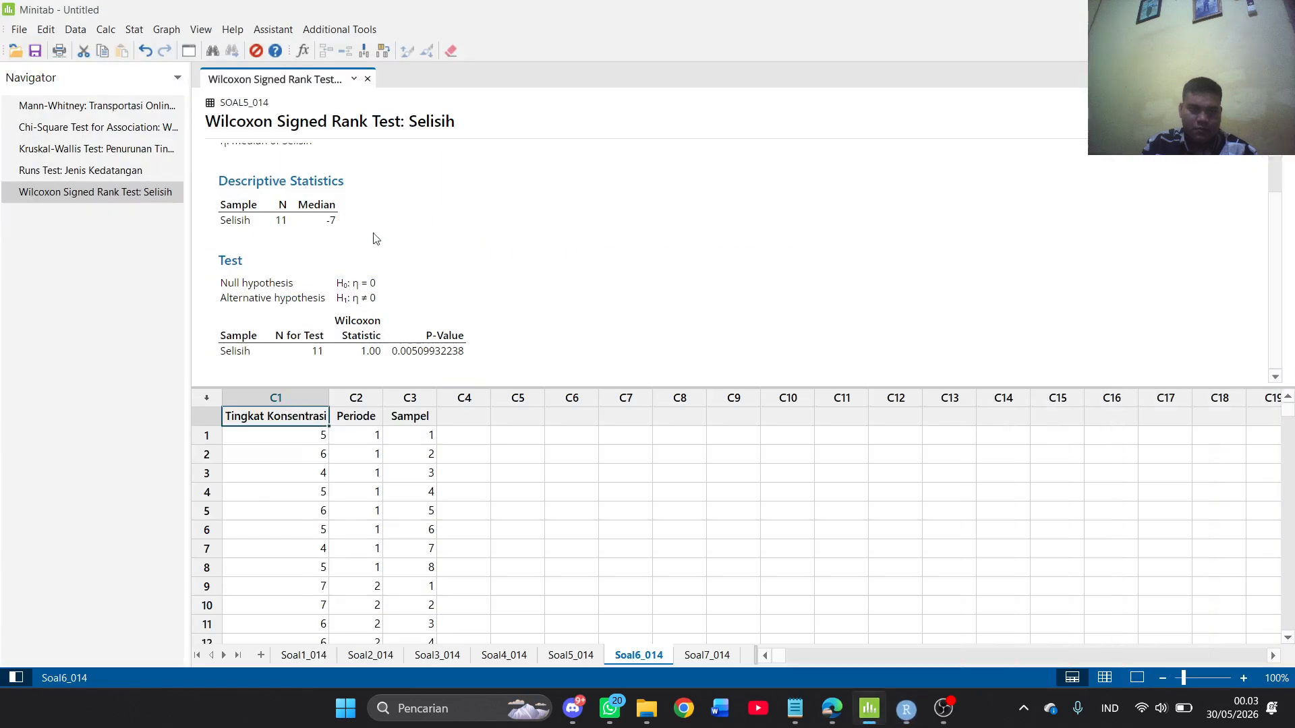
Run a Friedman test with Tingkat Konsentrasi as response, Periode as treatment and Sampel as blocks, and view its Test table
click(134, 30)
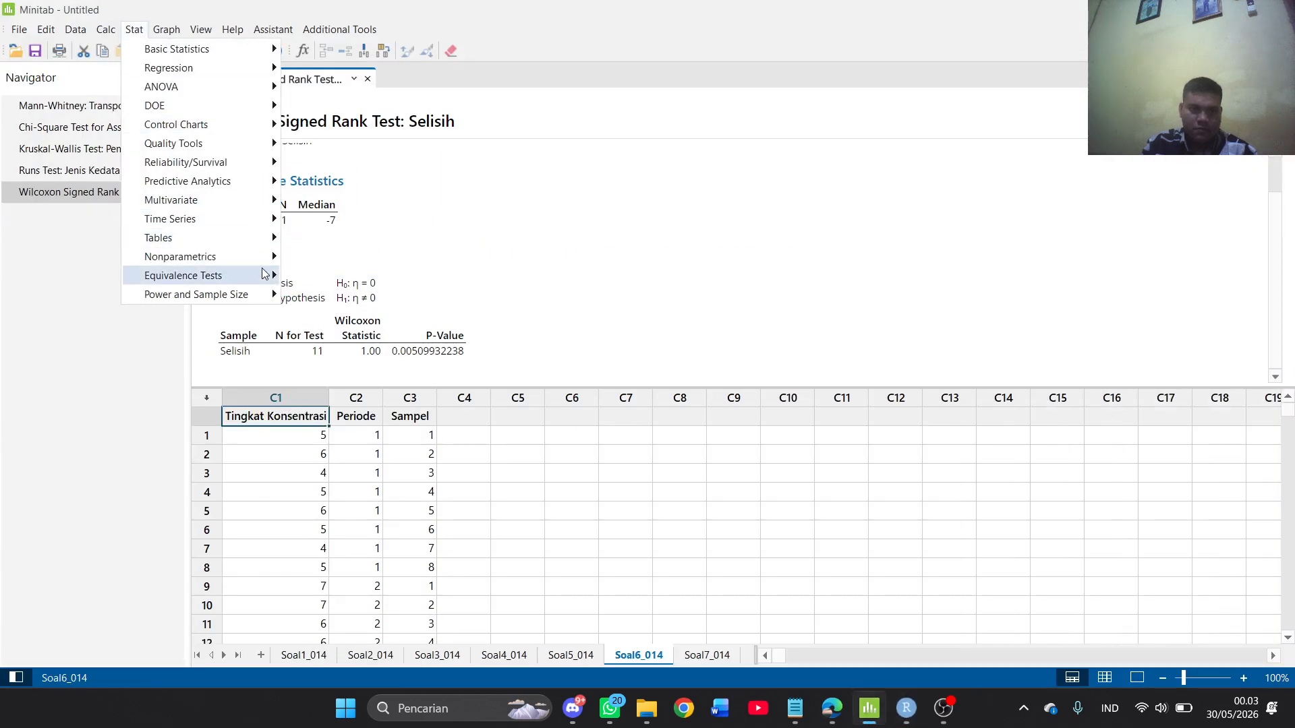
mouse_move(254, 257)
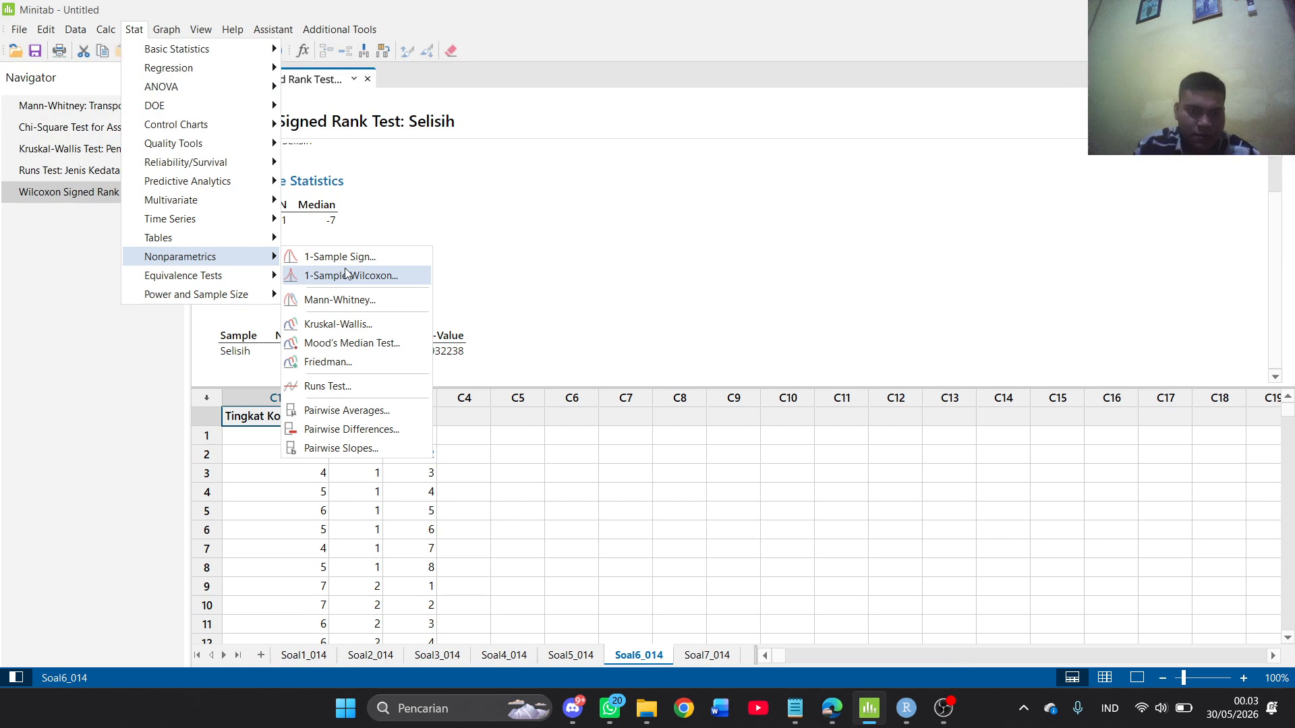
click(341, 362)
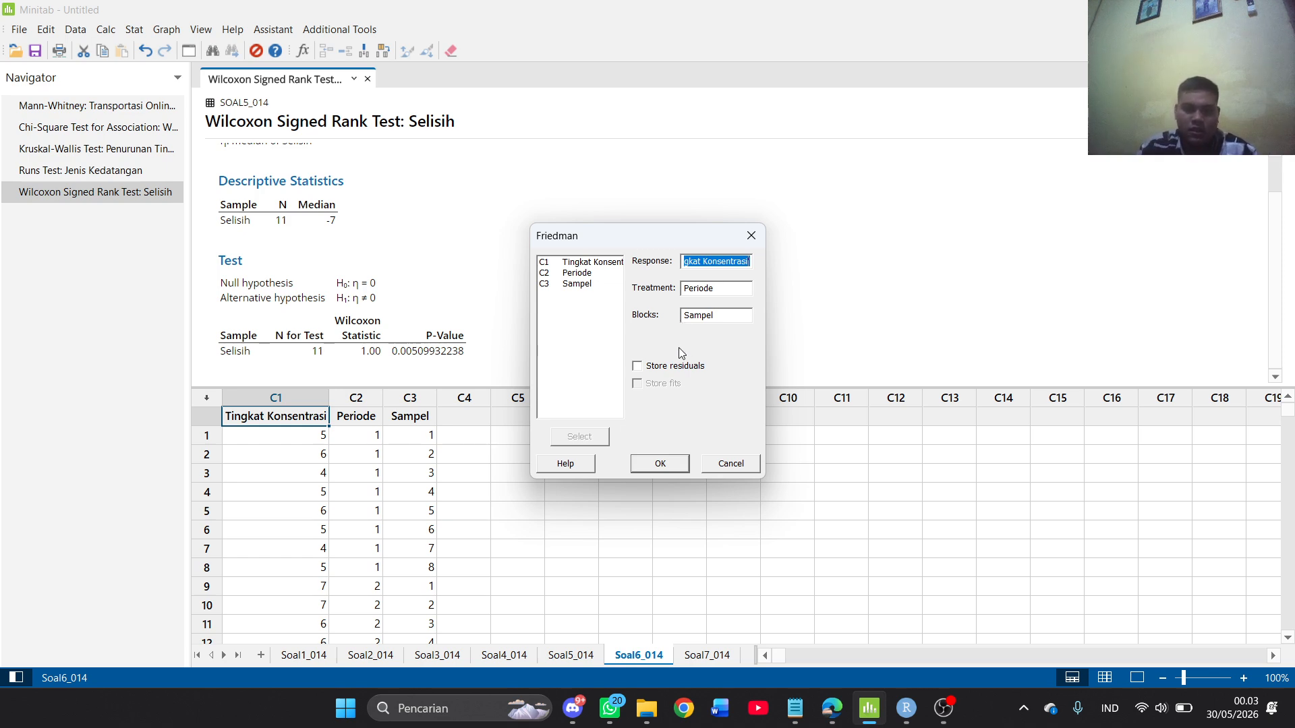
click(661, 464)
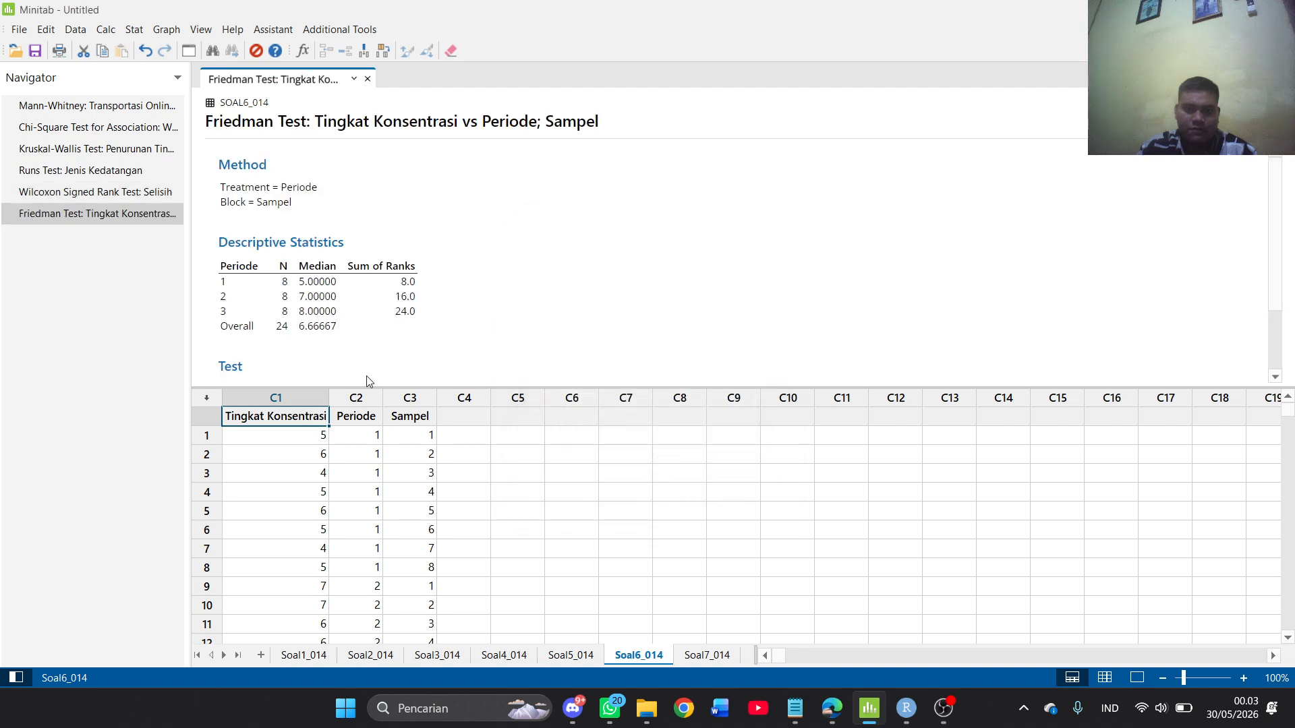
scroll(383, 292, down, 2)
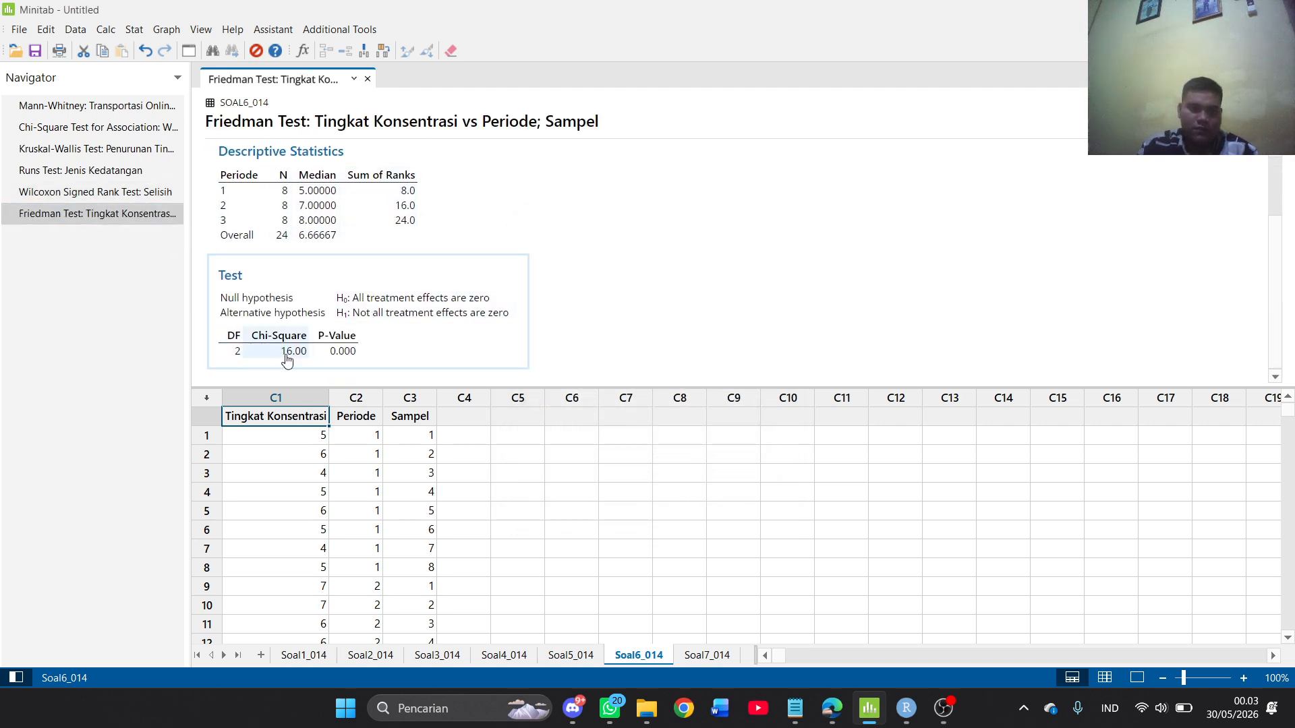
Display the P-Value column of the Friedman Test table with 12 decimal places
right_click(346, 345)
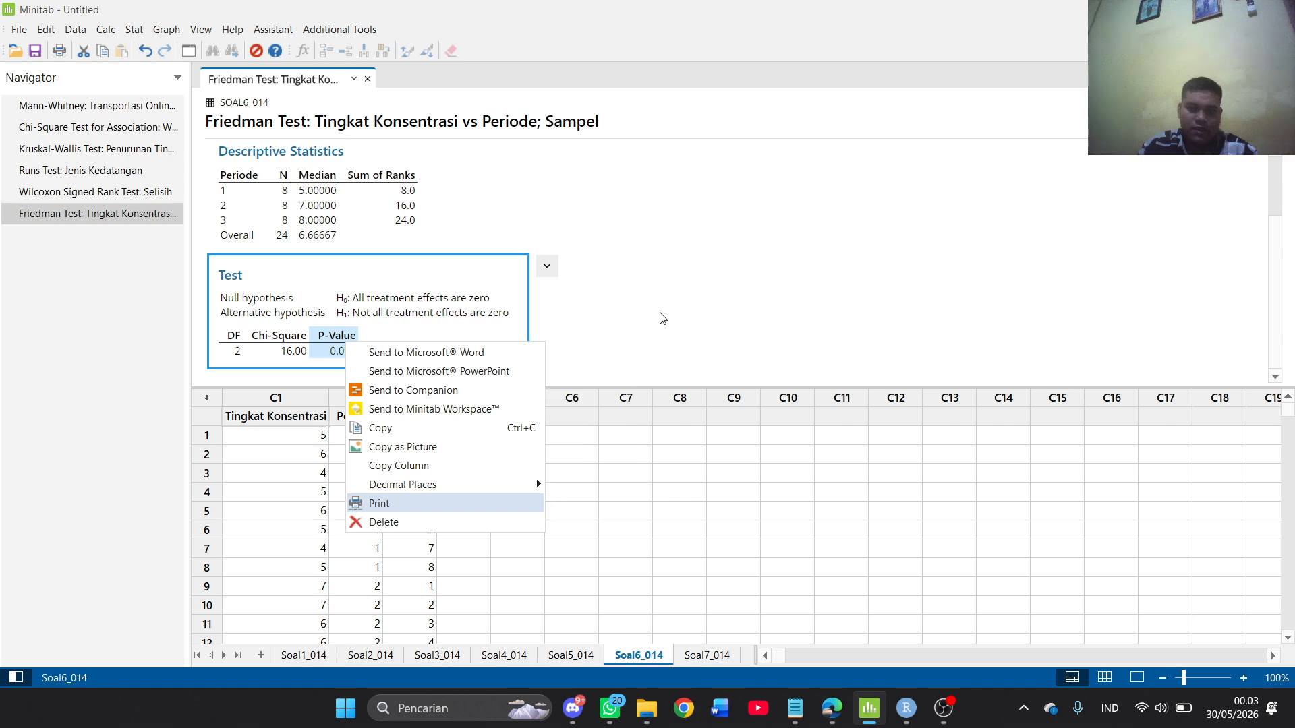
mouse_move(500, 487)
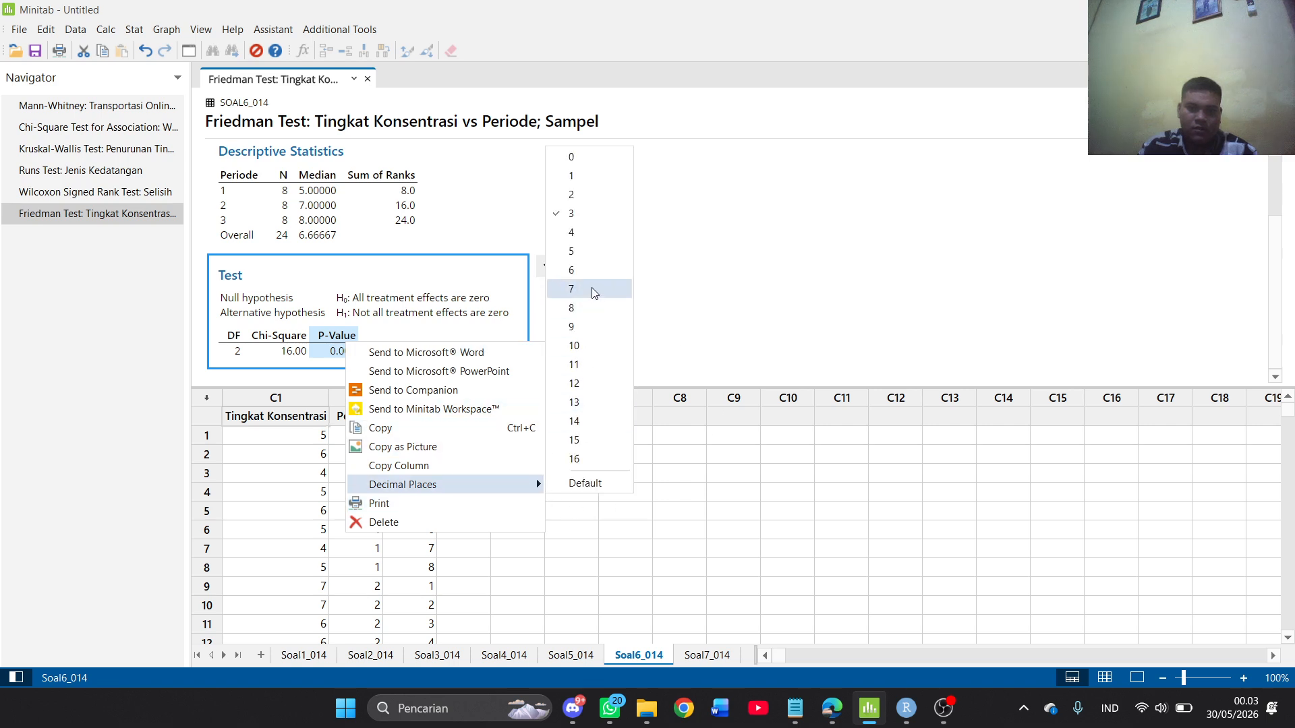
click(573, 383)
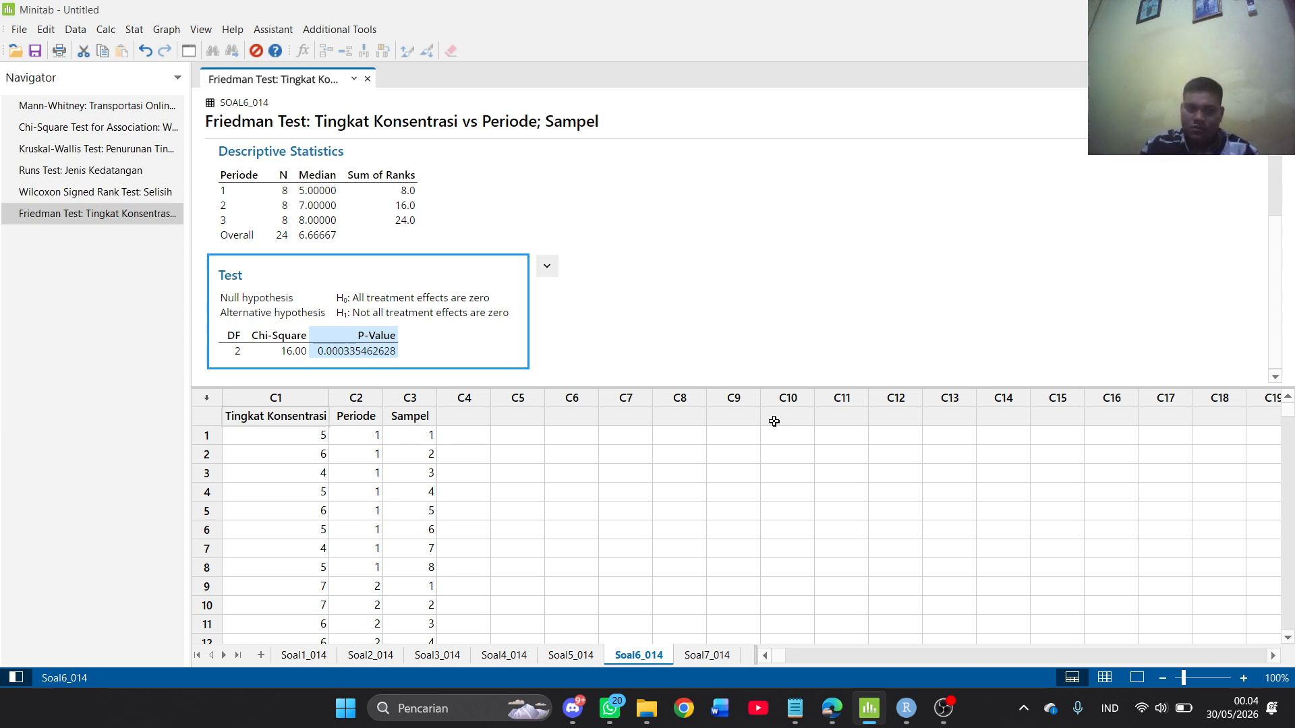
Switch to the Modul V PDF and read question 7 and its Tabel 7 of patient satisfaction scores by service type
click(832, 708)
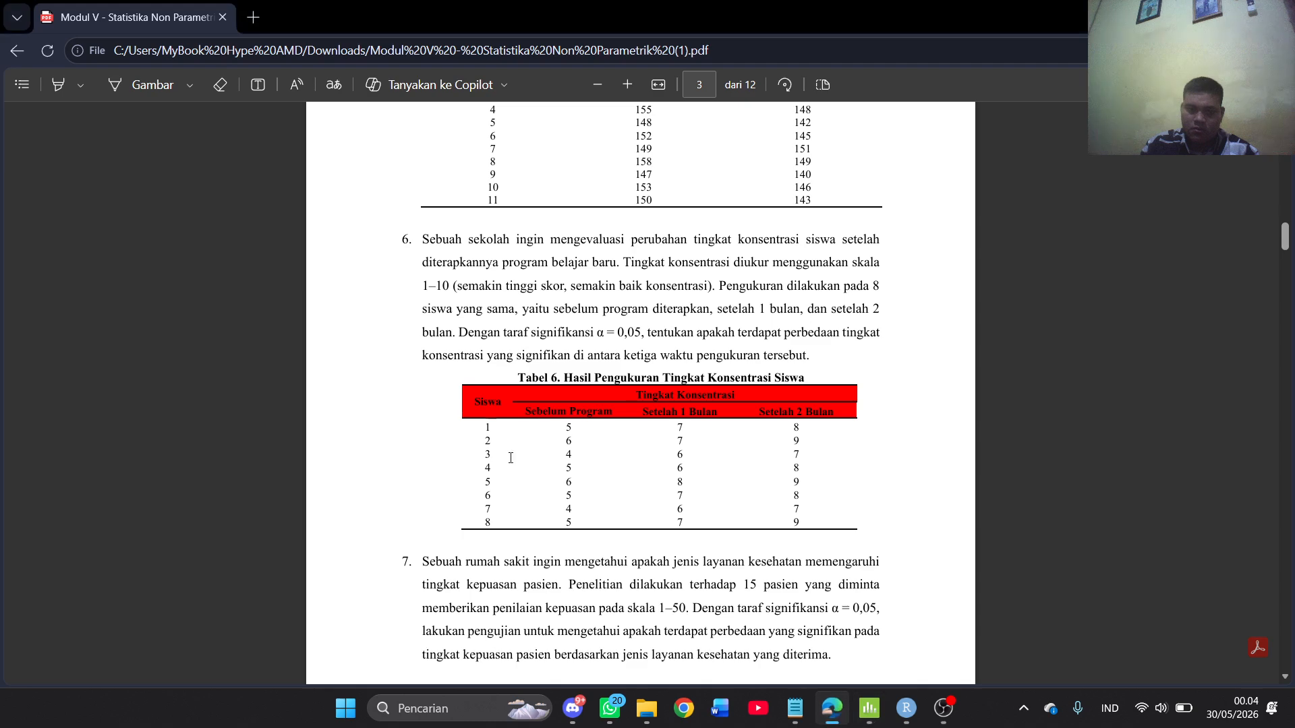
scroll(573, 516, down, 5)
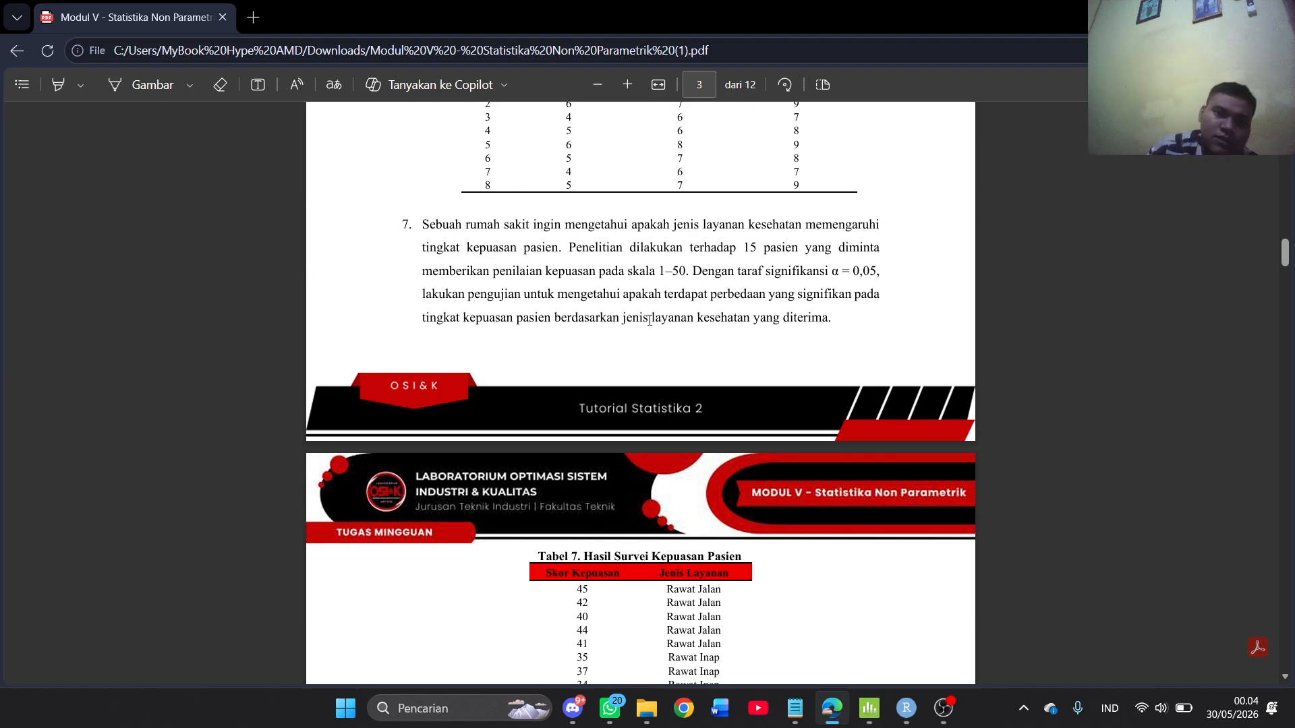
scroll(650, 320, down, 1)
scroll(649, 326, down, 1)
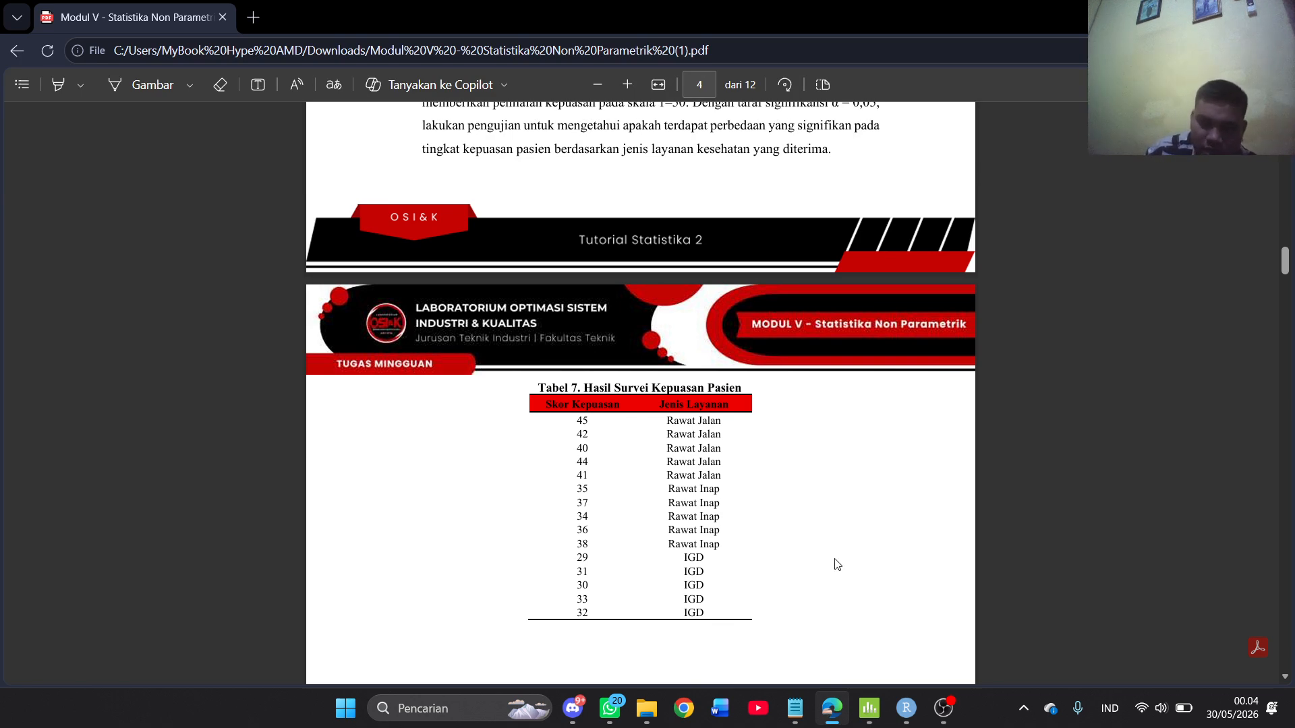
Switch to RStudio and run the Soal 7_014 data input code that builds and prints the examData data frame
click(906, 708)
scroll(125, 332, down, 3)
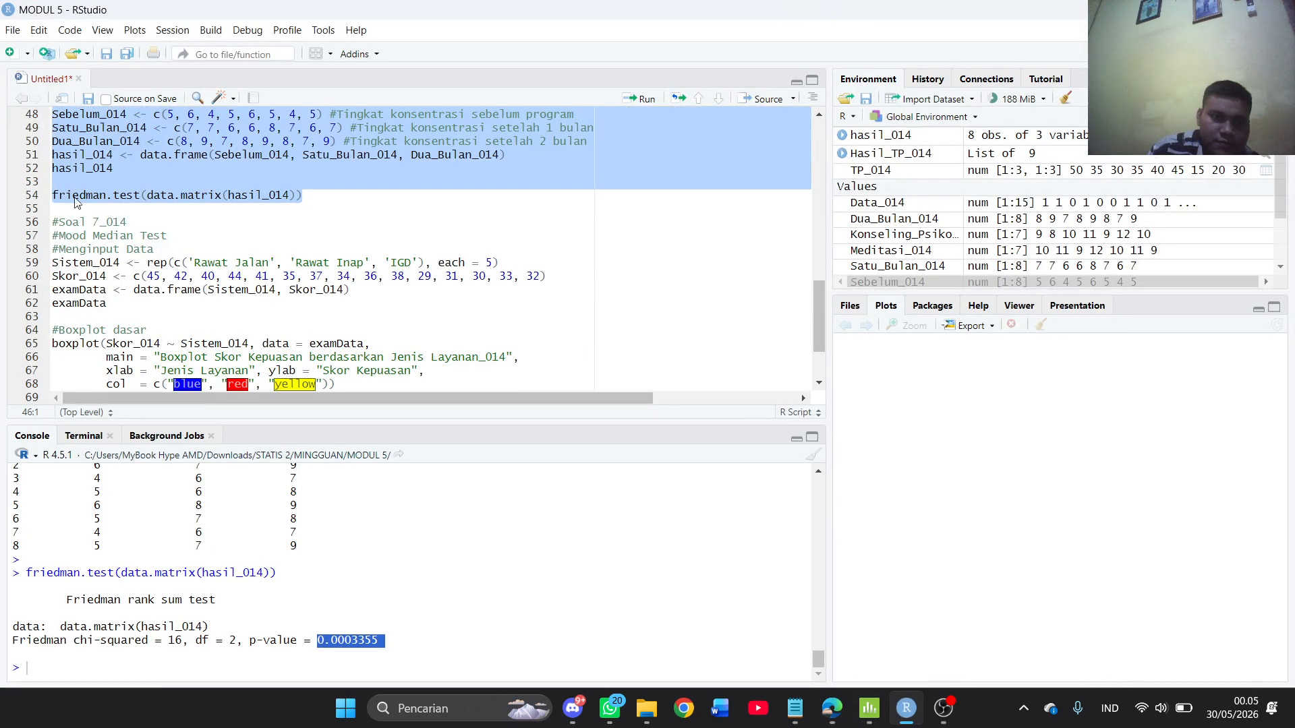
drag(54, 221, 129, 308)
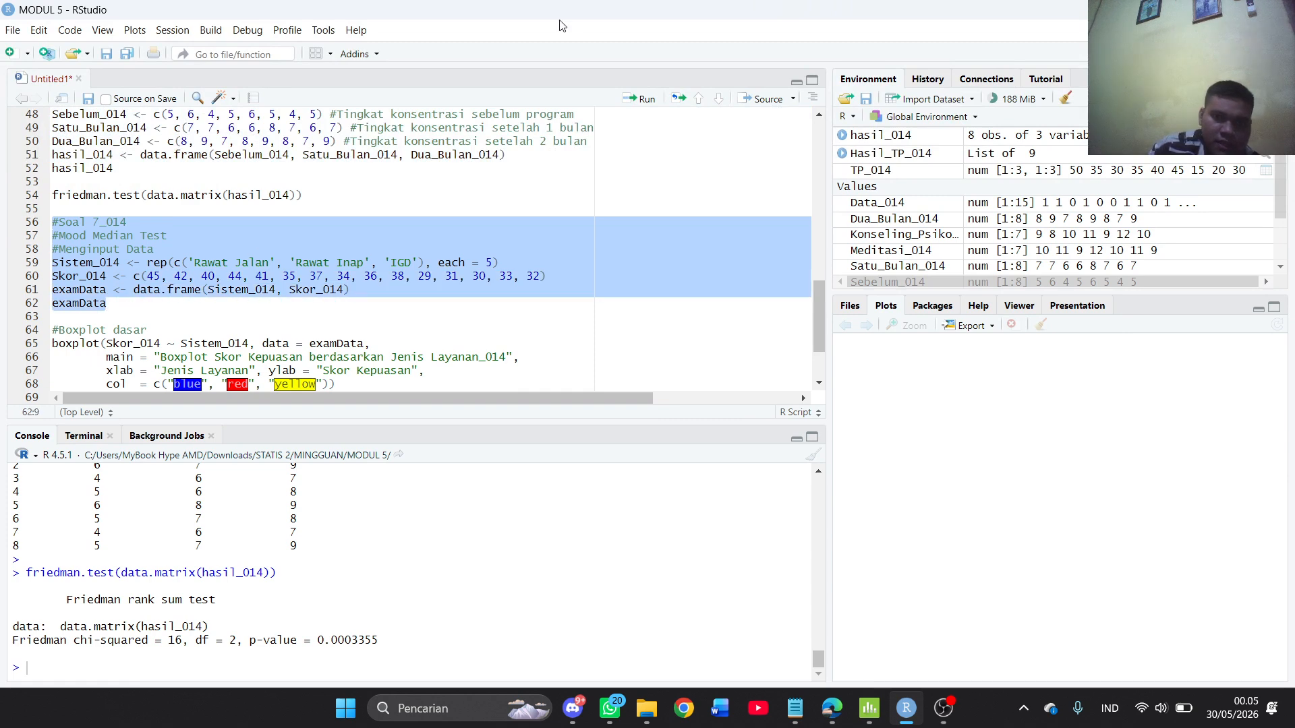
click(641, 108)
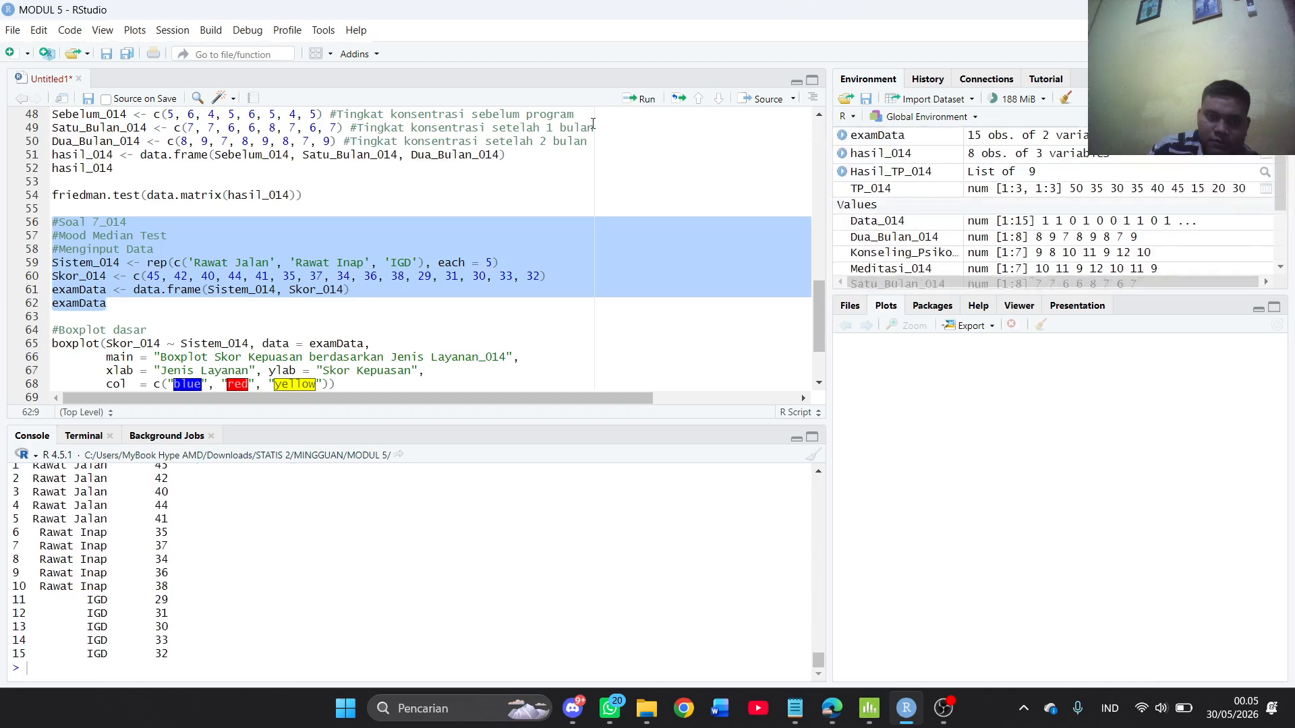
scroll(136, 594, up, 1)
scroll(136, 594, down, 2)
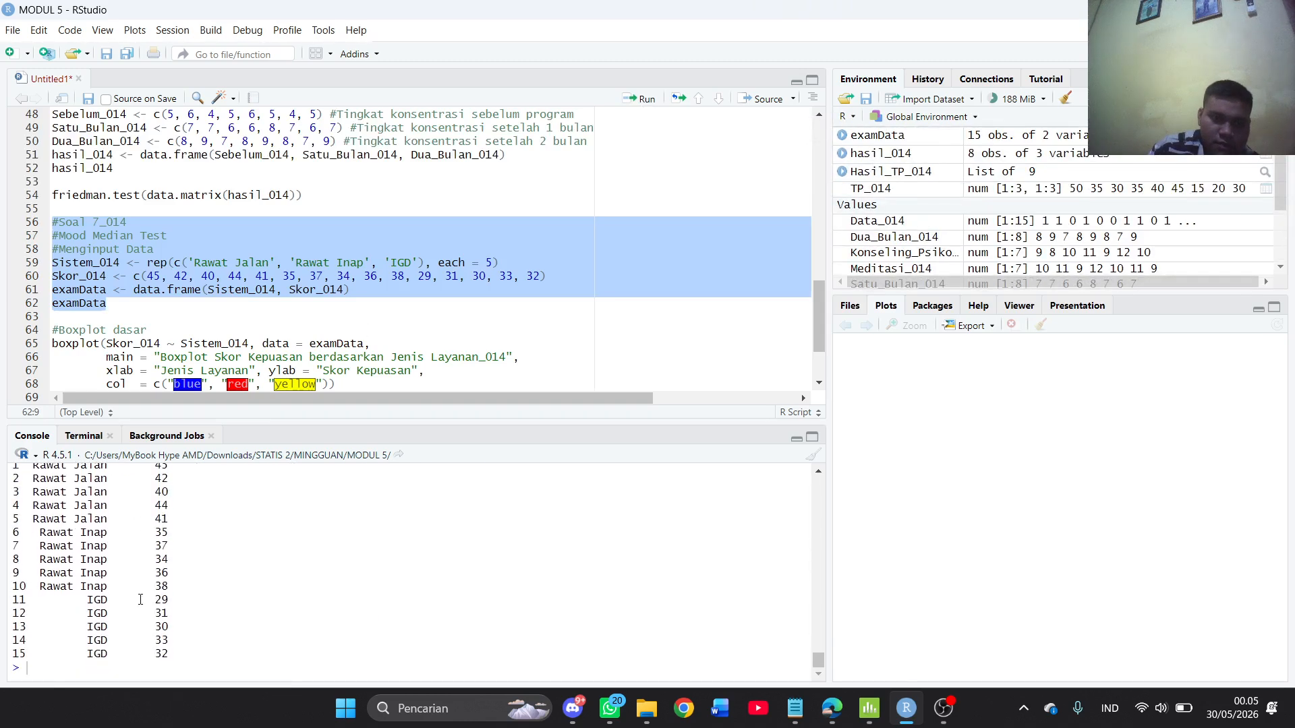
Run the Boxplot dasar code to plot Skor_014 by Sistem_014 in blue, red and yellow
scroll(176, 322, down, 2)
drag(347, 322, 52, 266)
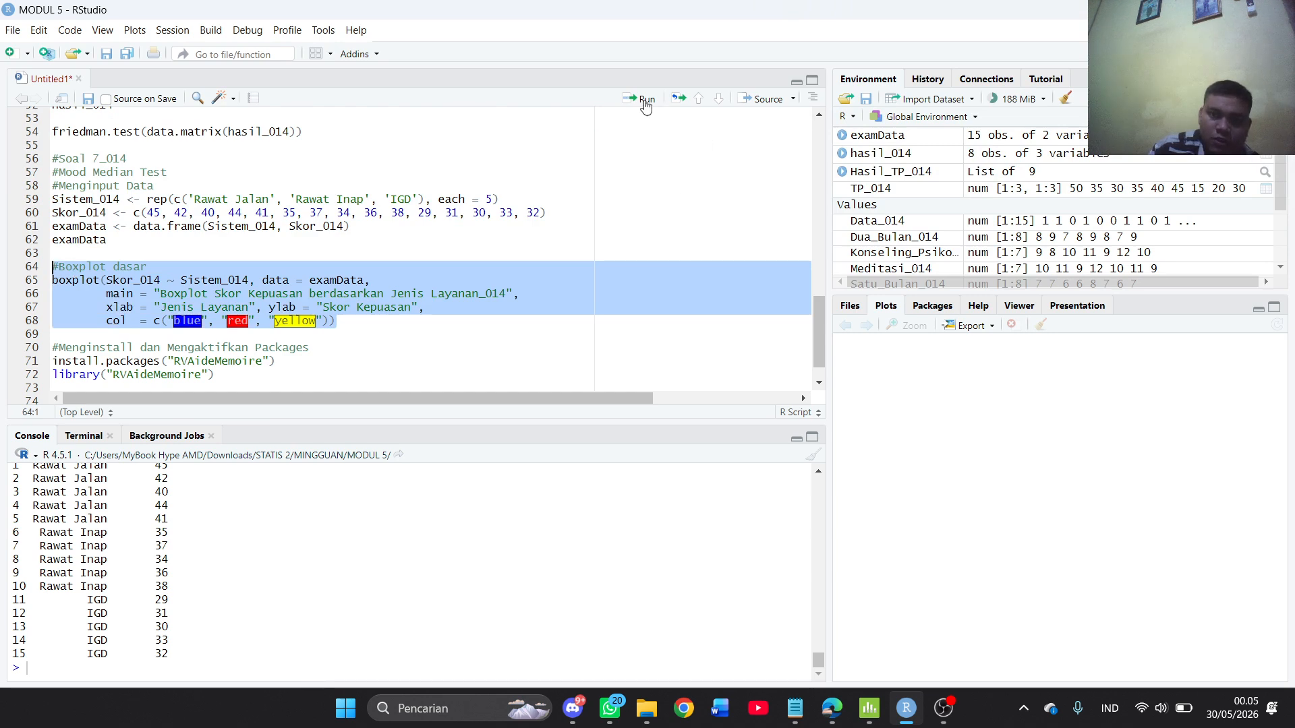
click(639, 100)
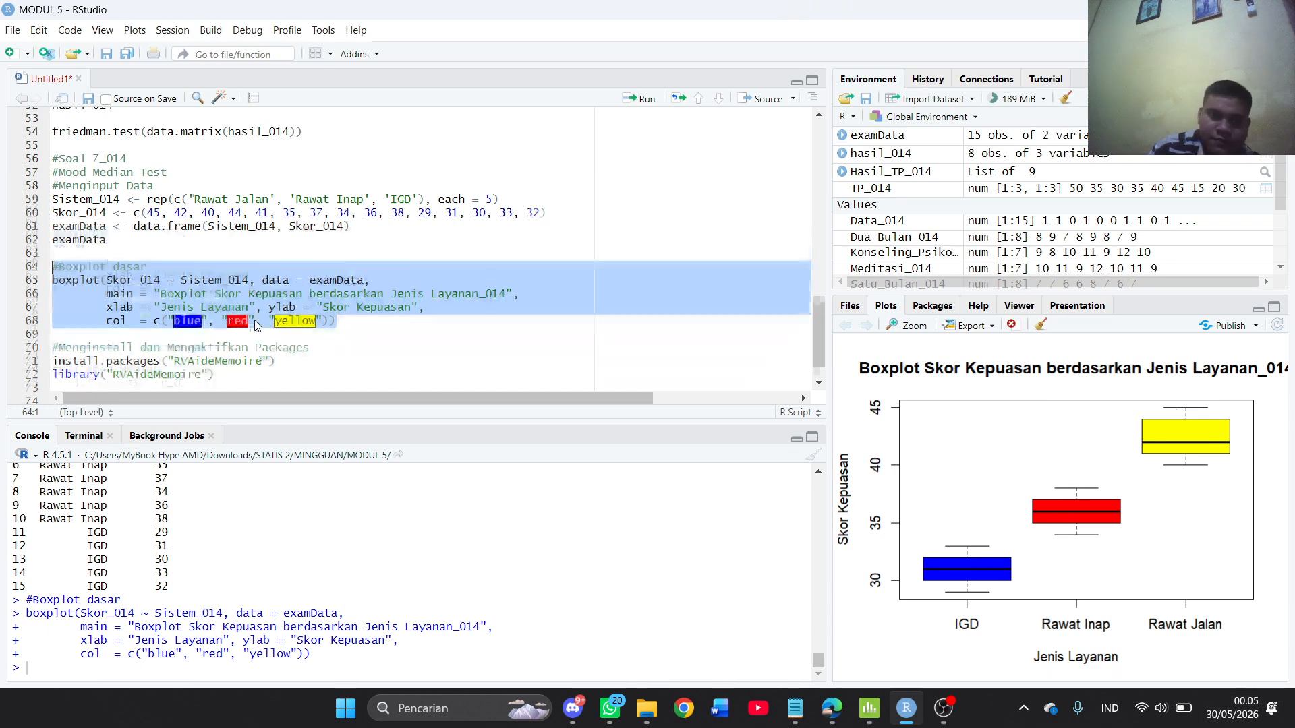
Run the code that installs and loads RVAideMemoire and performs the Mood median test, and highlight the p-value in the console output
scroll(99, 362, down, 1)
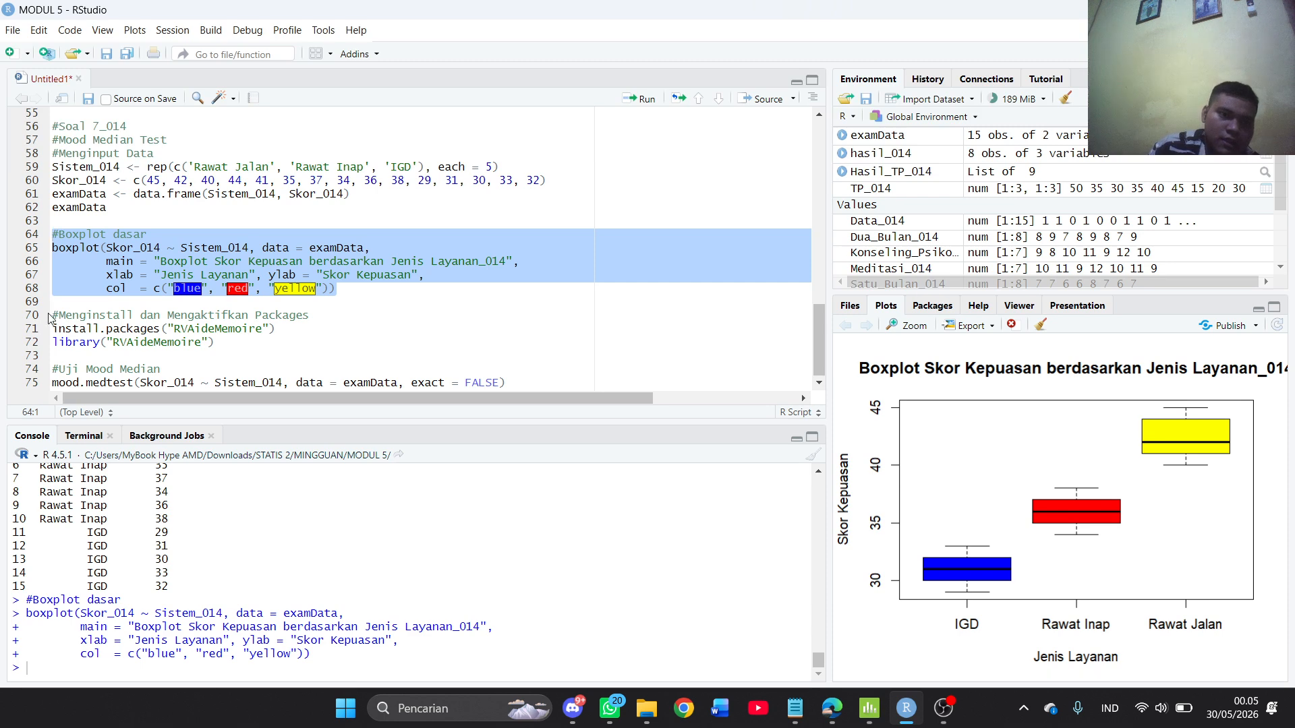
drag(52, 315, 524, 395)
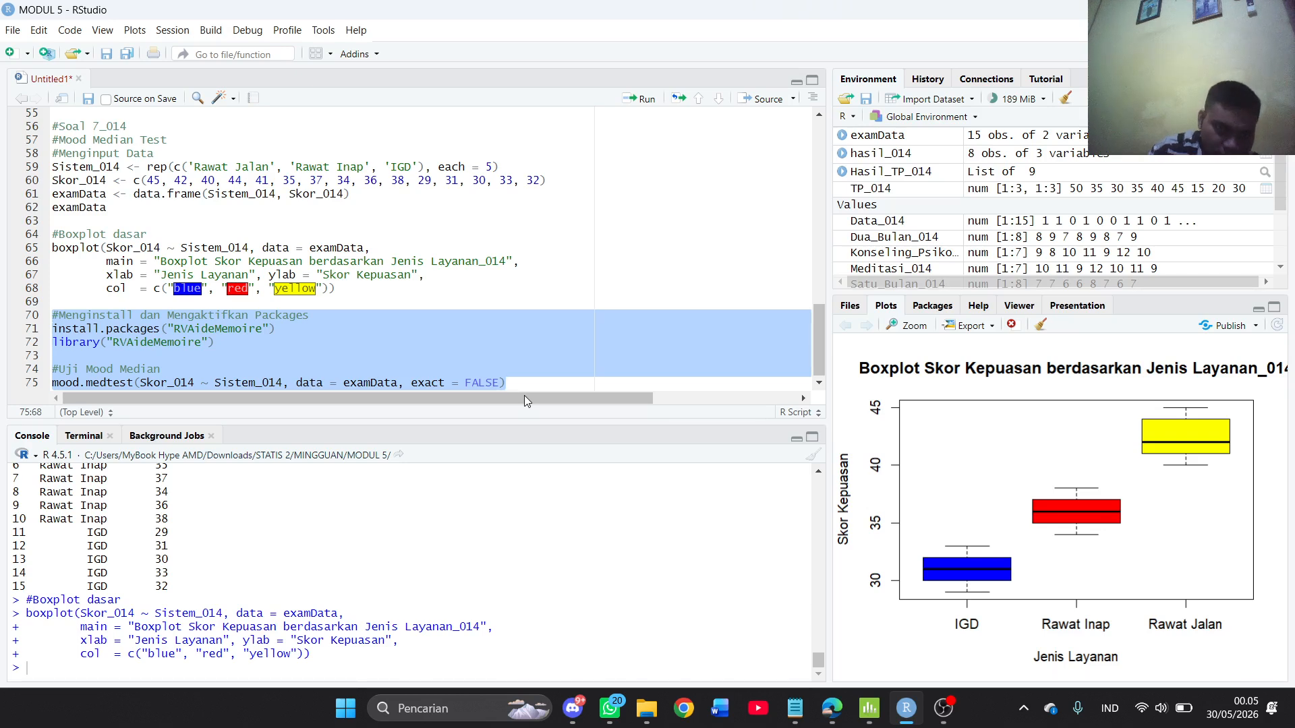
click(640, 100)
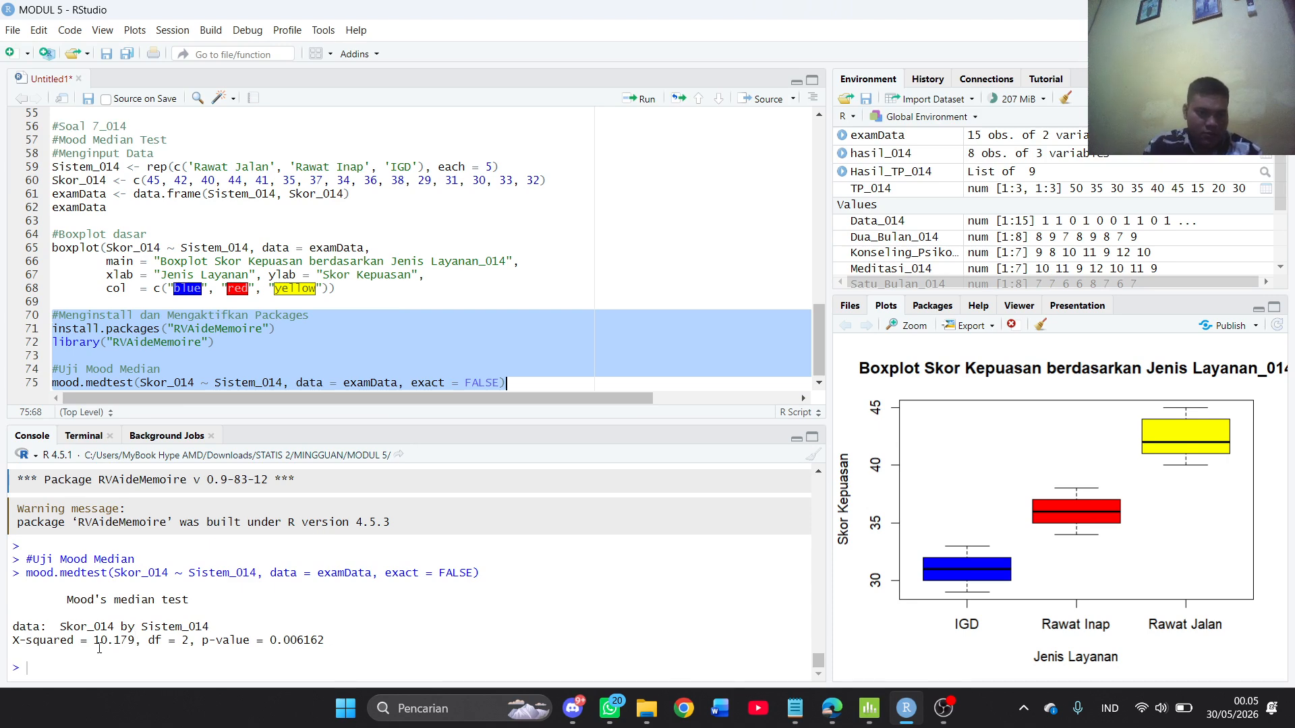
drag(94, 641, 326, 644)
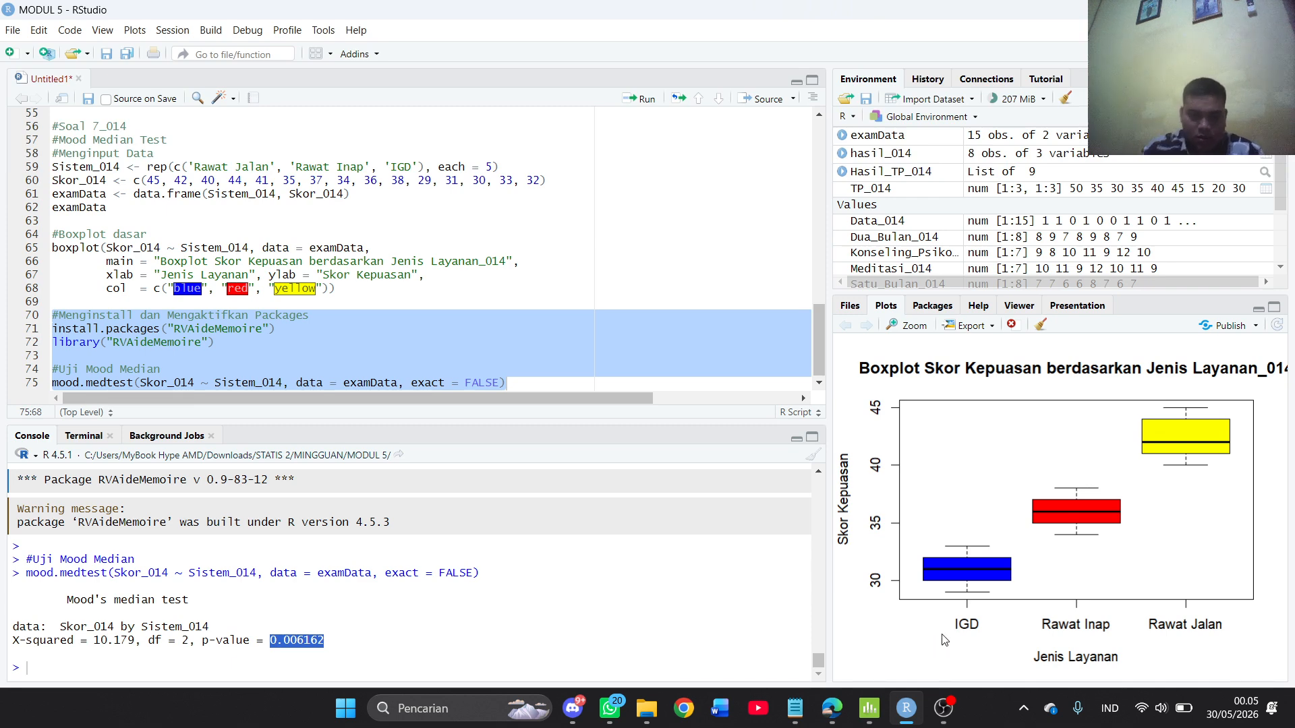
Switch to Minitab and show the Soal7_014 worksheet with the Skor Kepuasan and Sistem Kerja columns
click(869, 708)
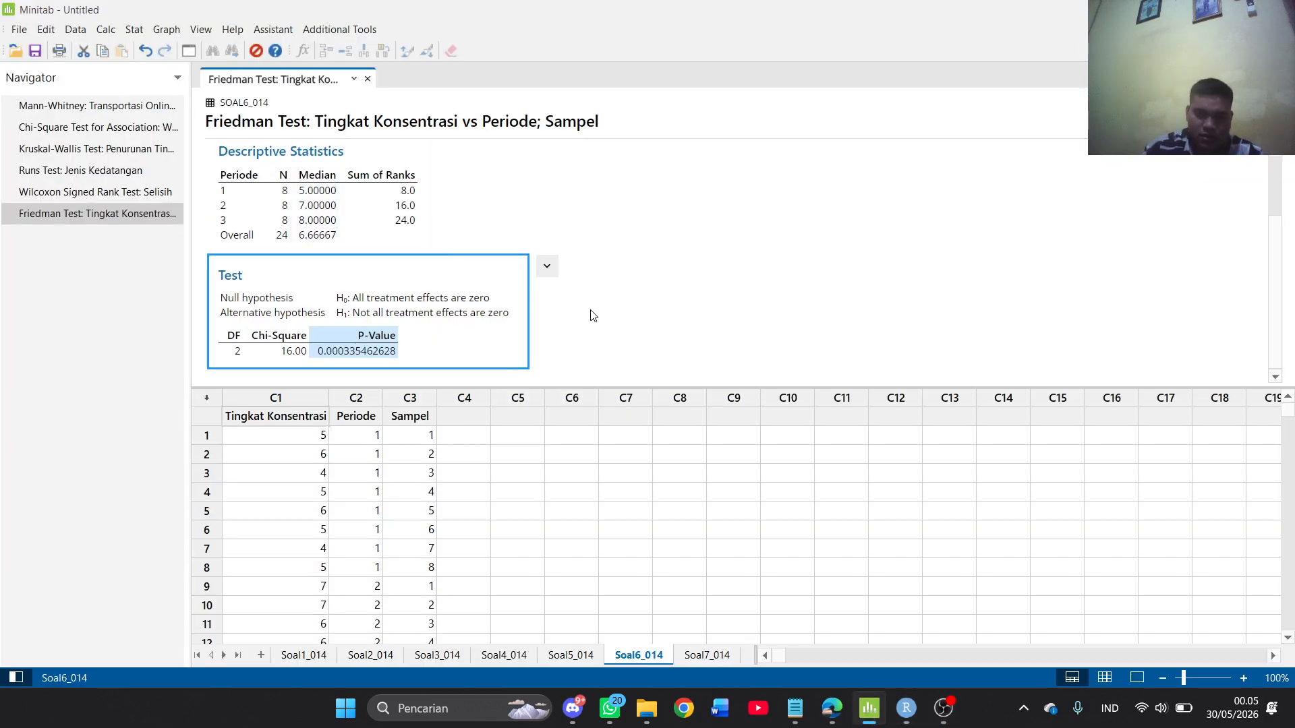
click(707, 654)
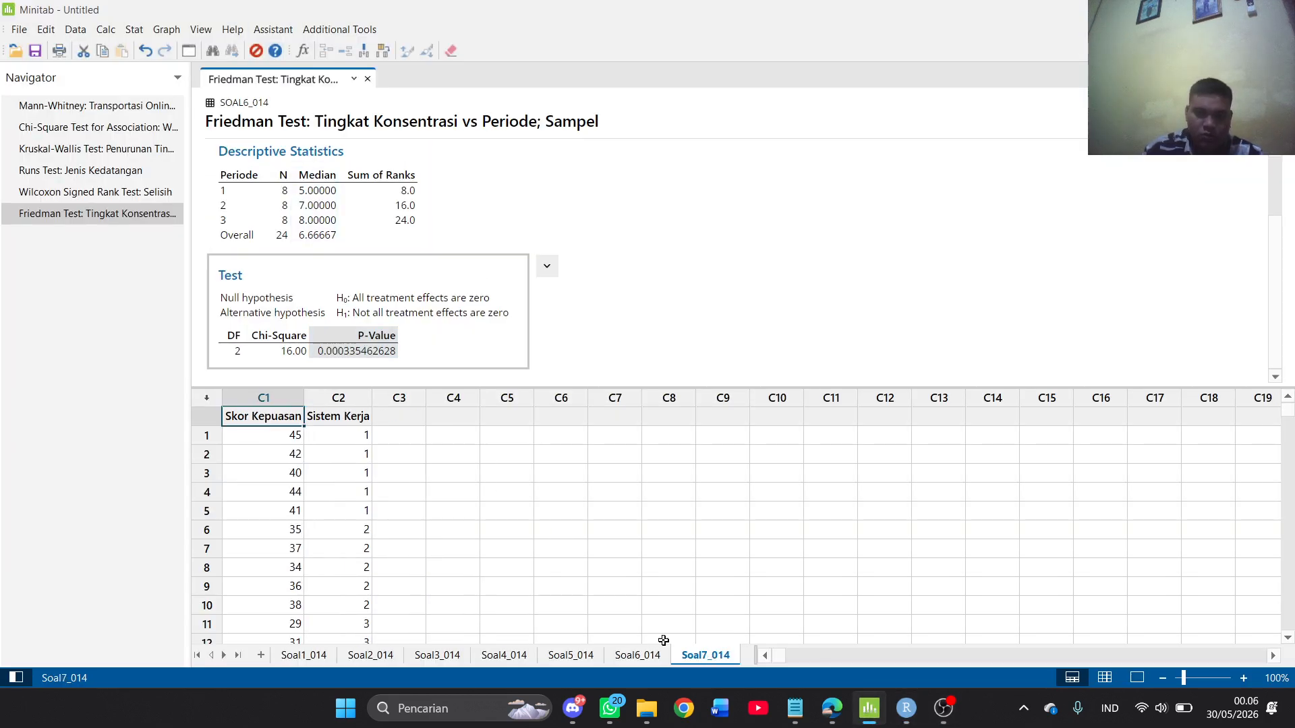
click(134, 29)
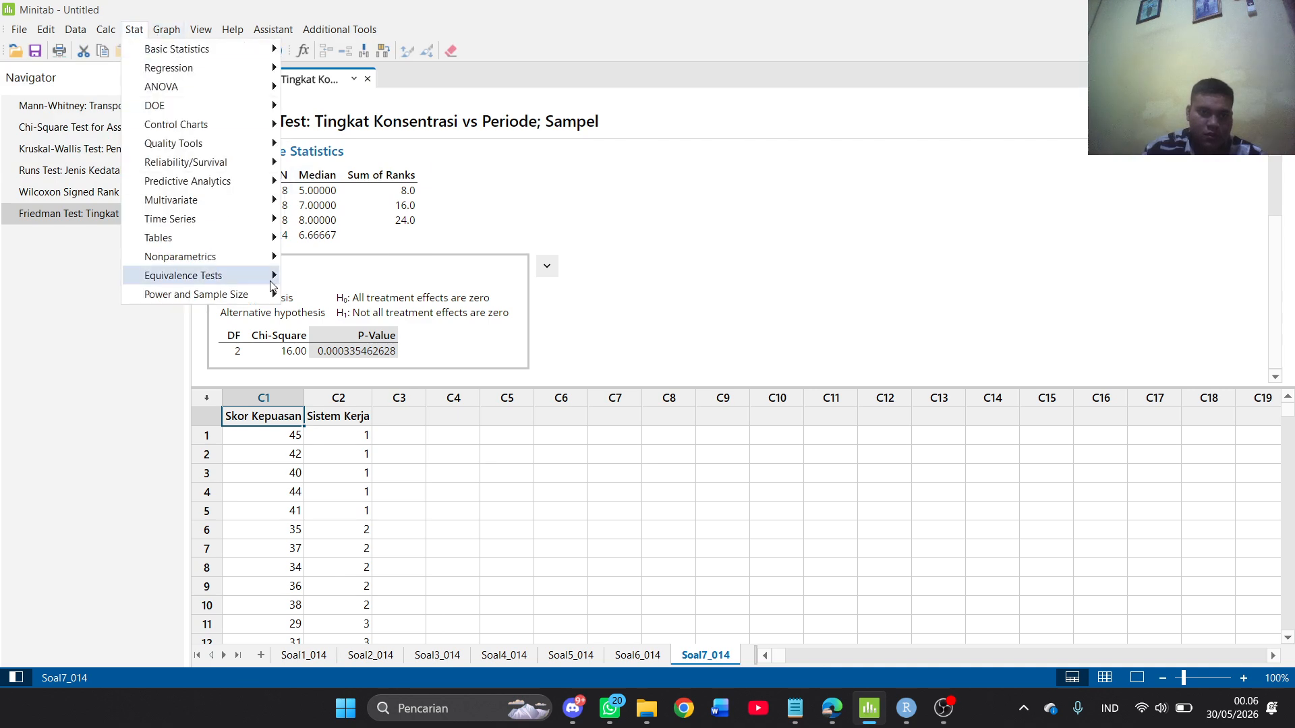
mouse_move(264, 258)
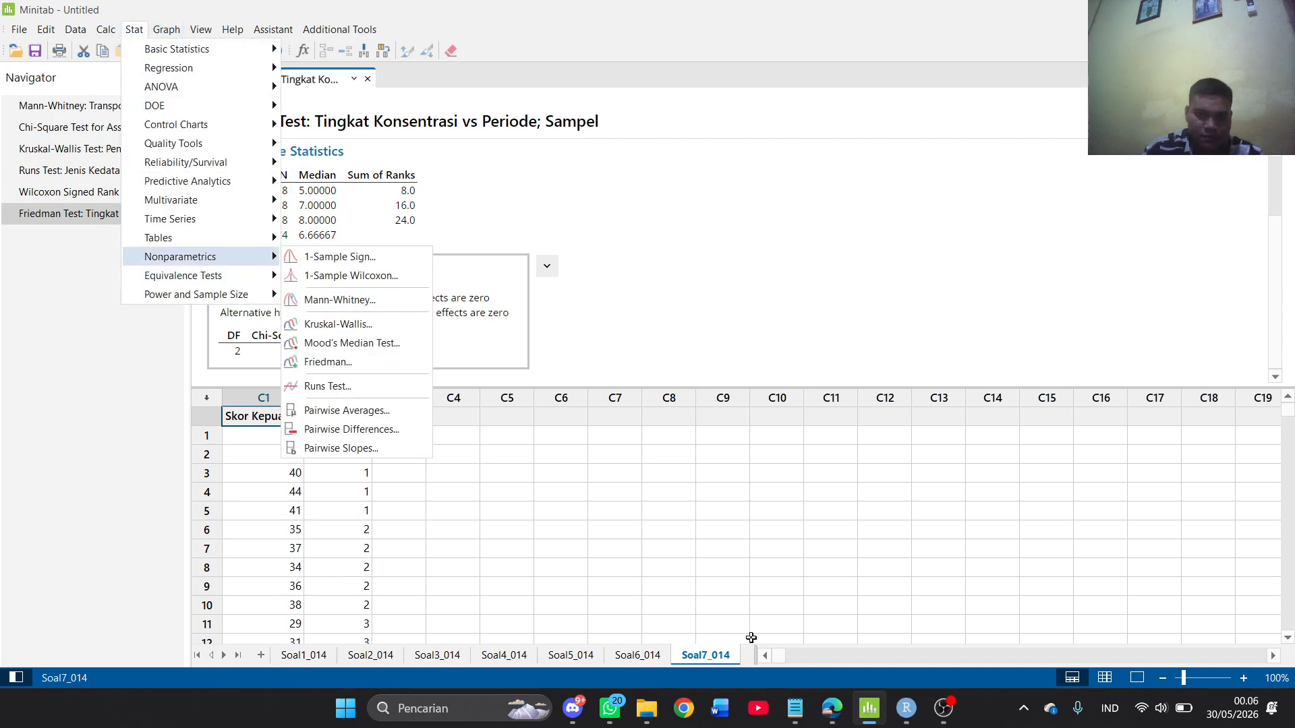
click(906, 717)
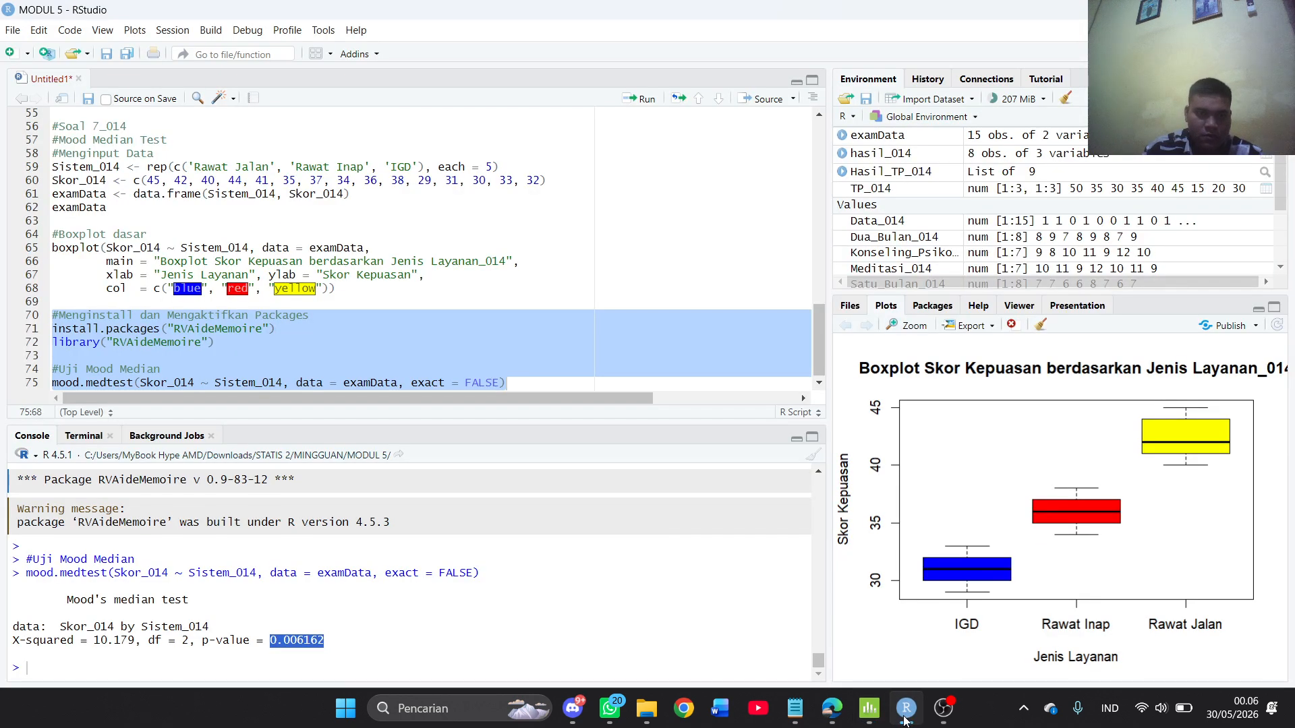
click(906, 717)
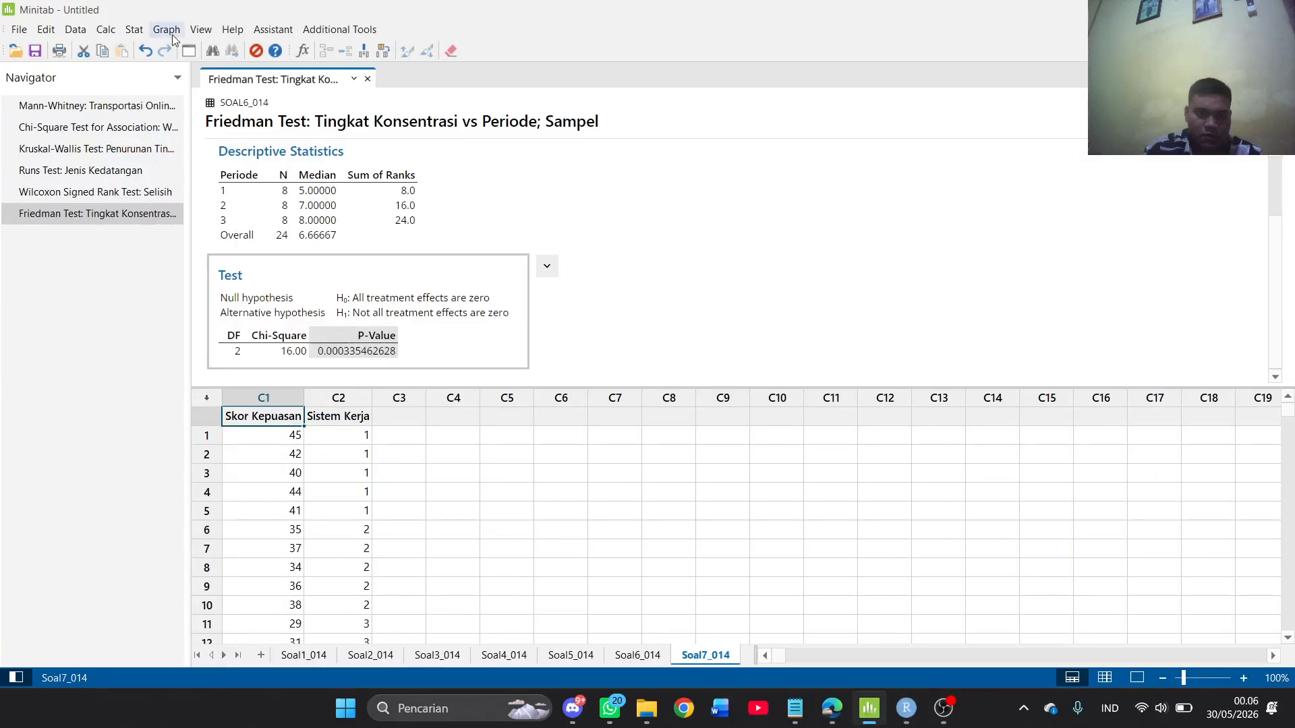
Run Mood's Median Test with Skor Kepuasan as response and Sistem Kerja as factor, and view its Test table
click(133, 29)
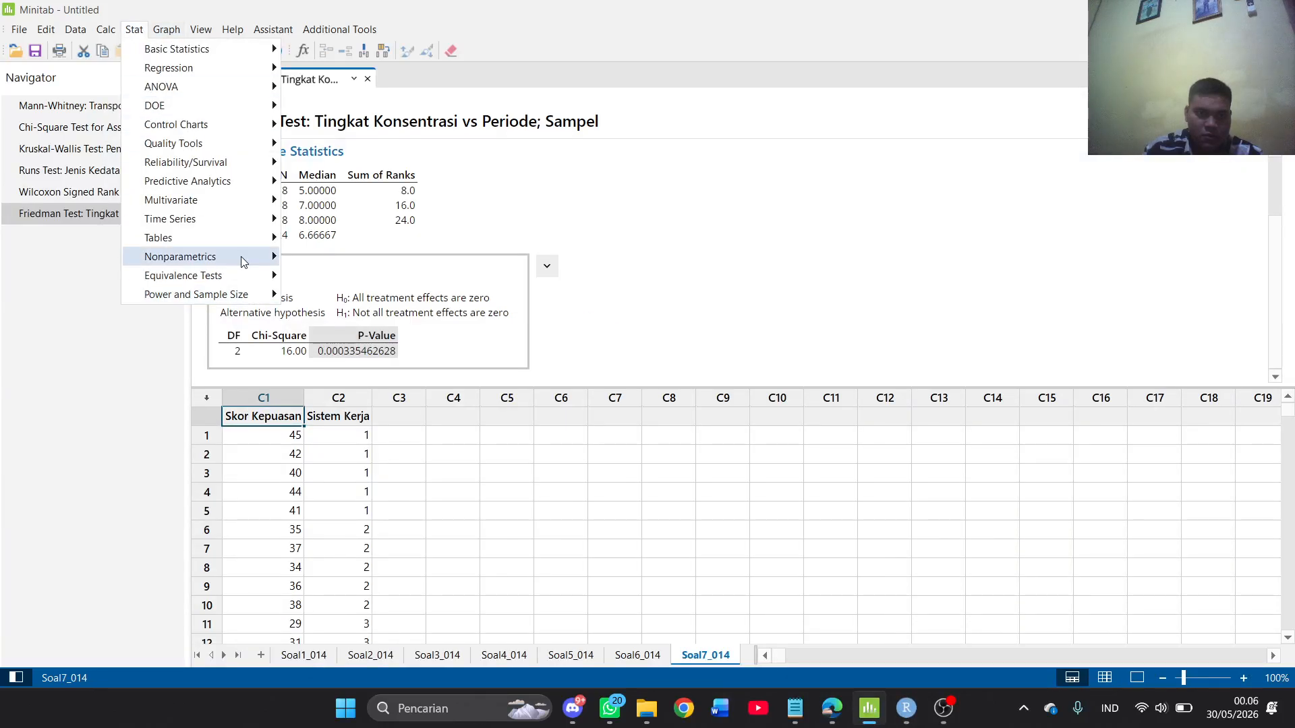
mouse_move(243, 262)
click(340, 343)
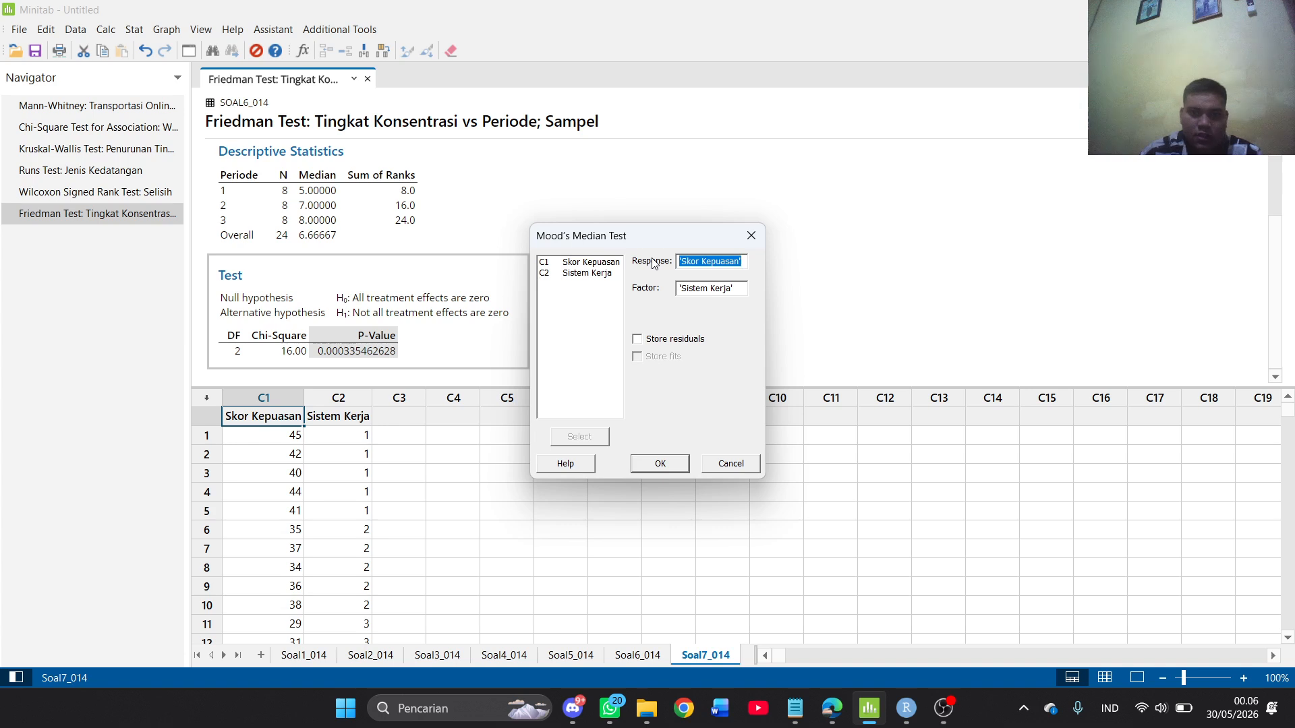
click(666, 461)
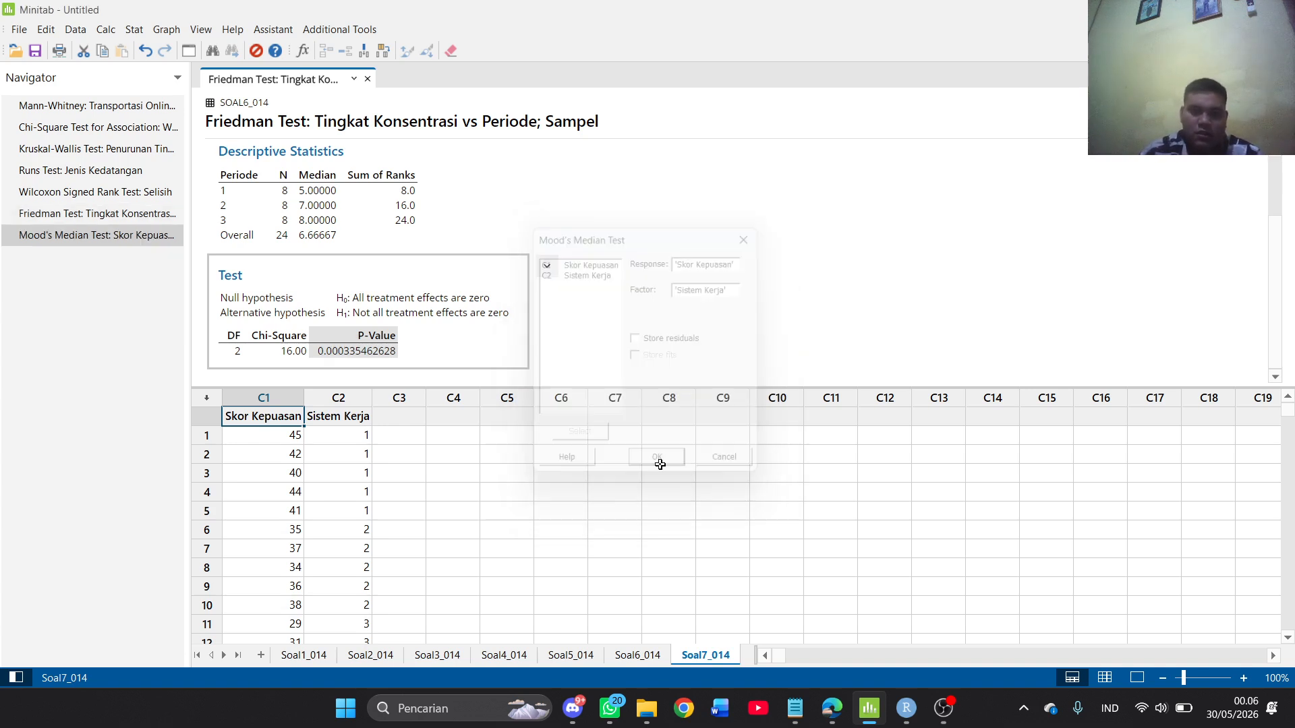
scroll(538, 321, down, 1)
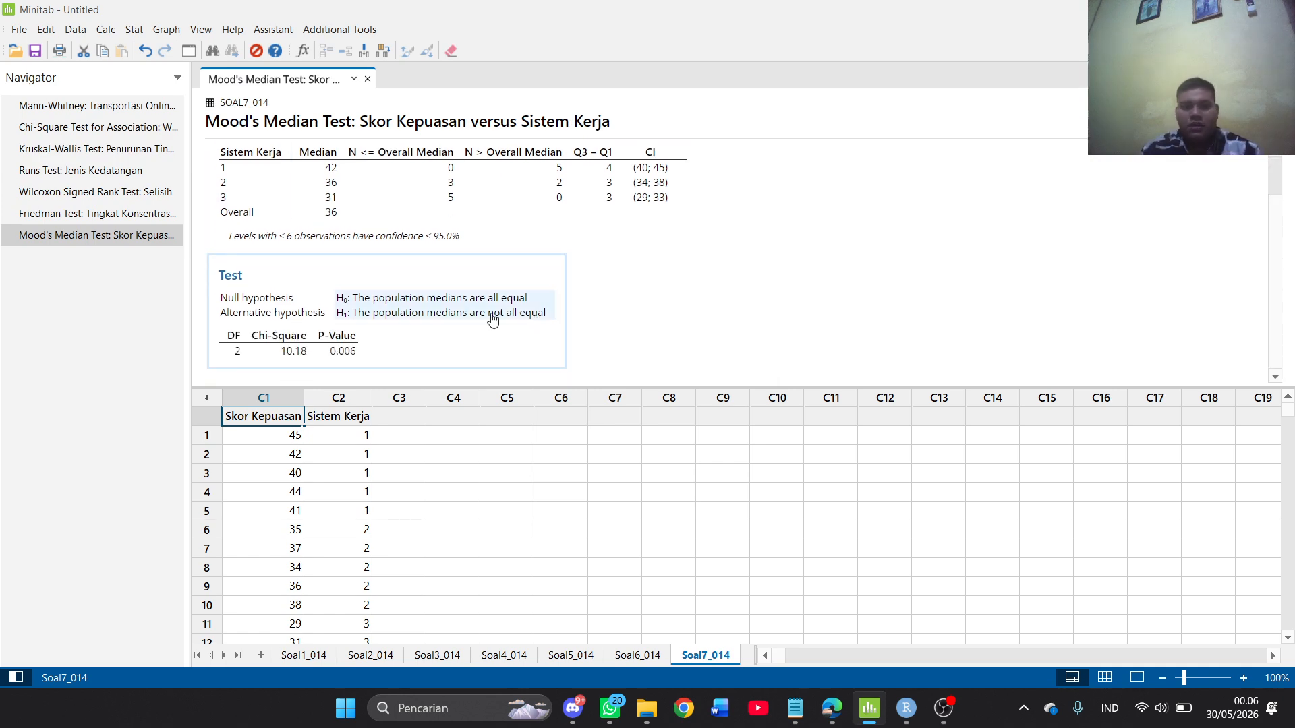
Display the P-Value column of the Mood's Median Test table with 11 decimal places
right_click(347, 346)
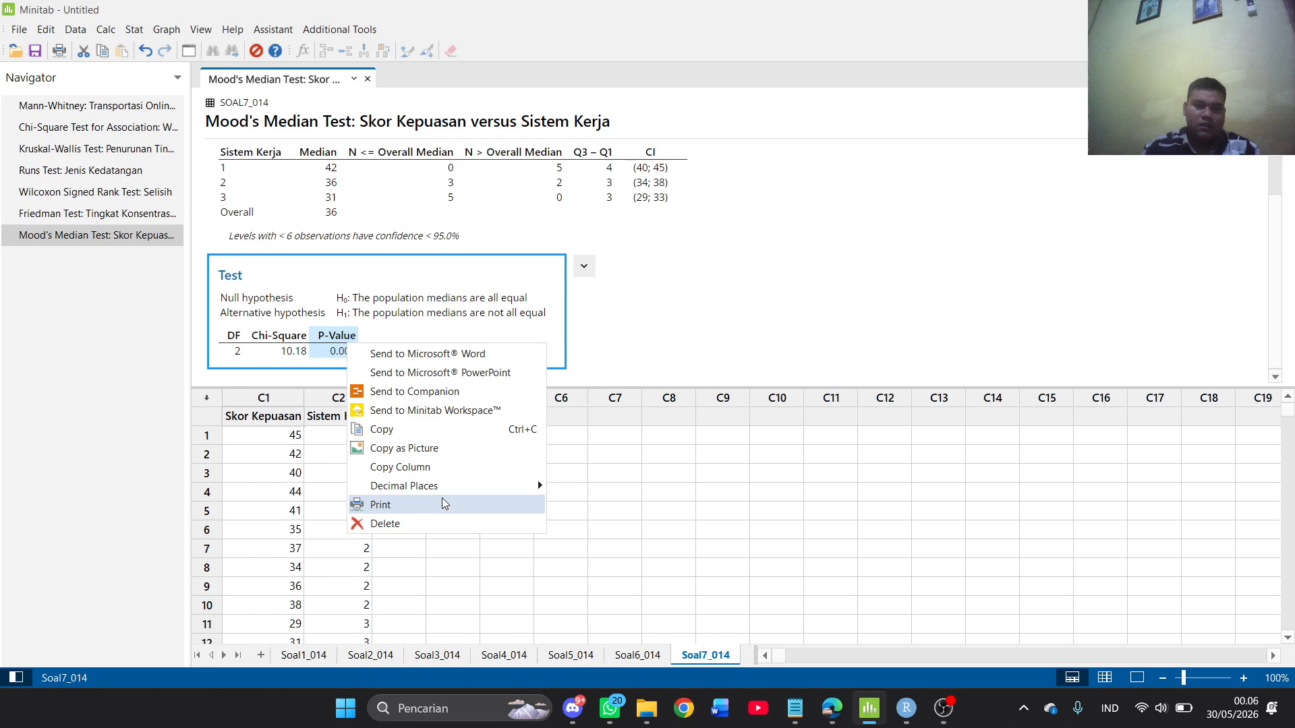
mouse_move(455, 497)
click(609, 371)
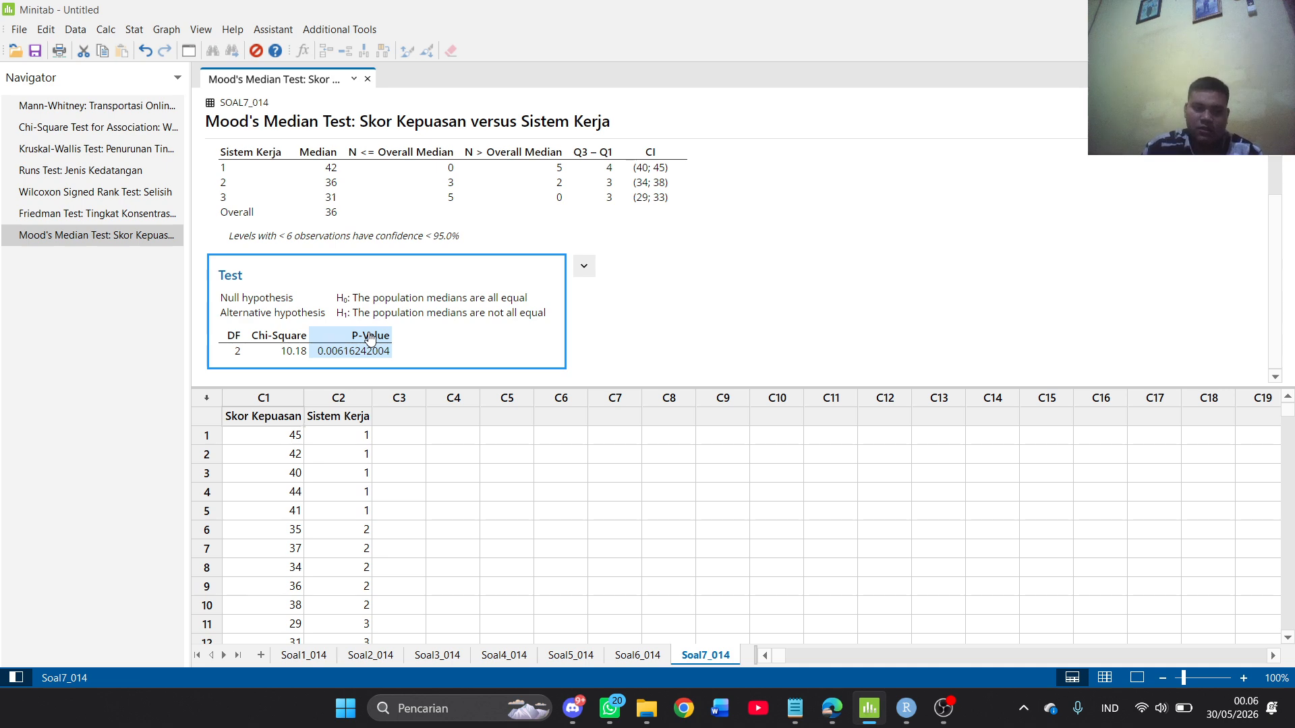
Switch to RStudio to compare its Mood's median test p-value with the Minitab result, and switch to OBS
click(904, 707)
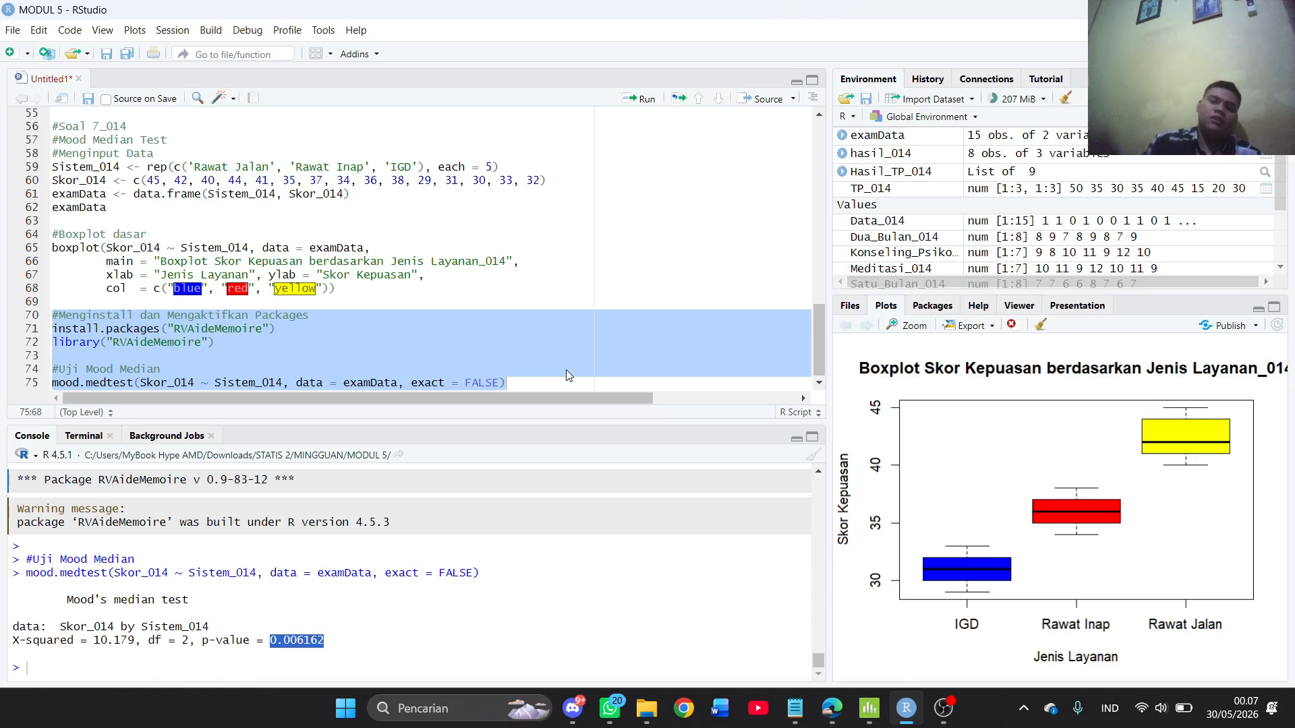
click(948, 714)
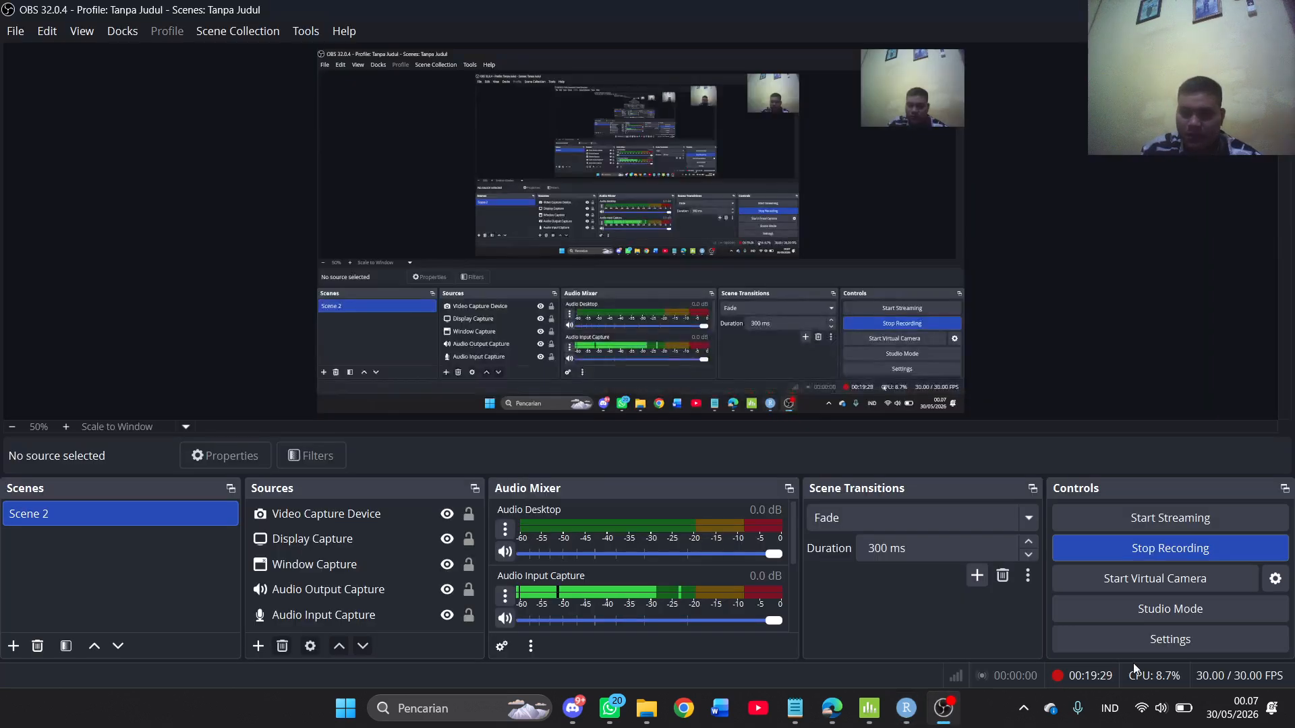